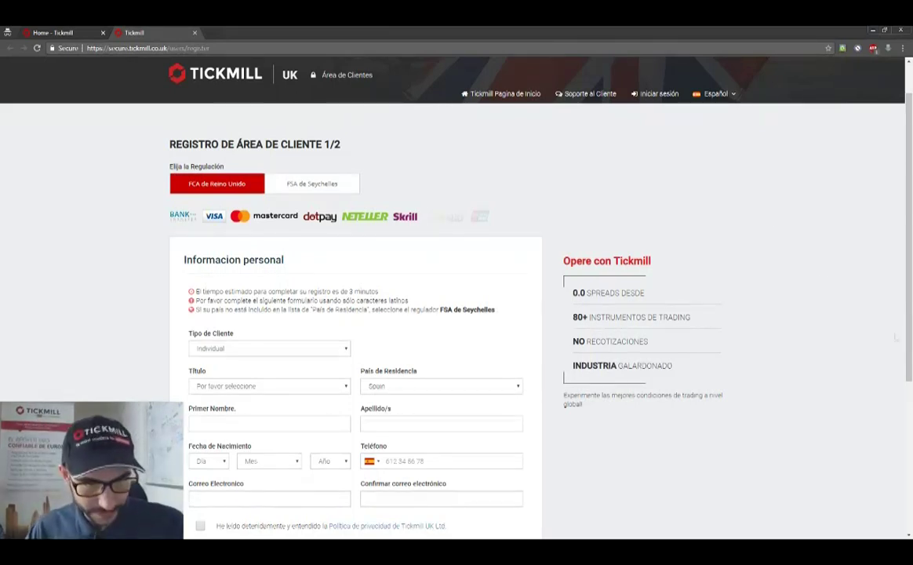
# Choose the FSA de Seychelles regulator and switch the site language to Español.
pyautogui.click(333, 184)
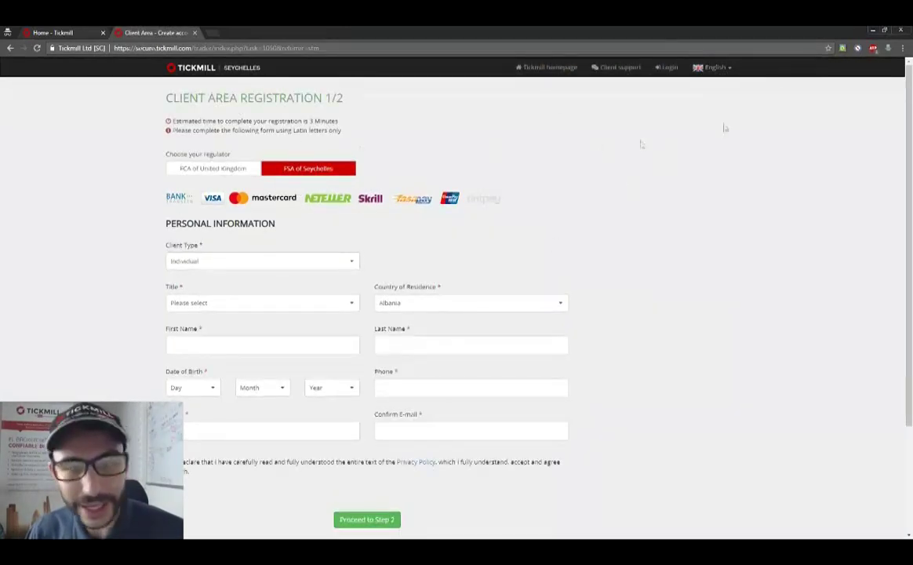
pyautogui.click(714, 68)
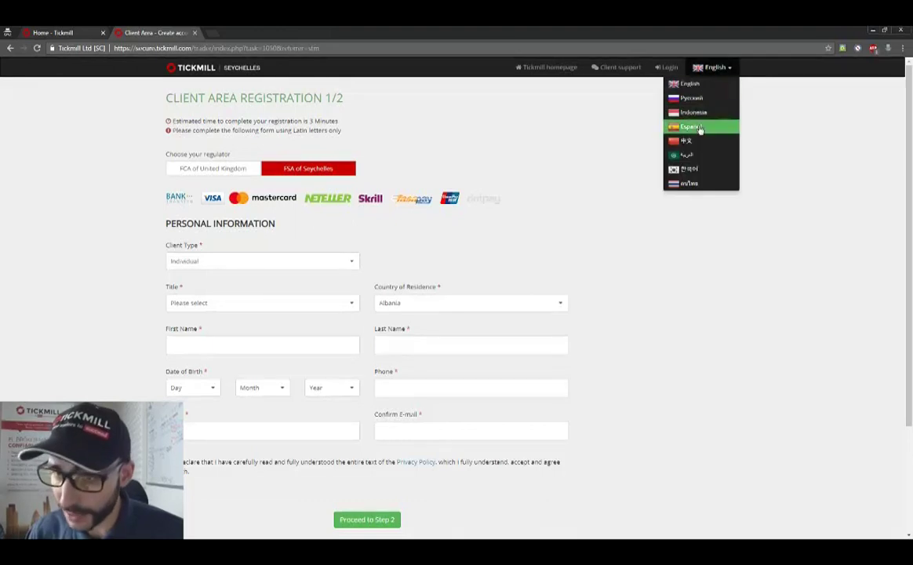
pyautogui.click(699, 127)
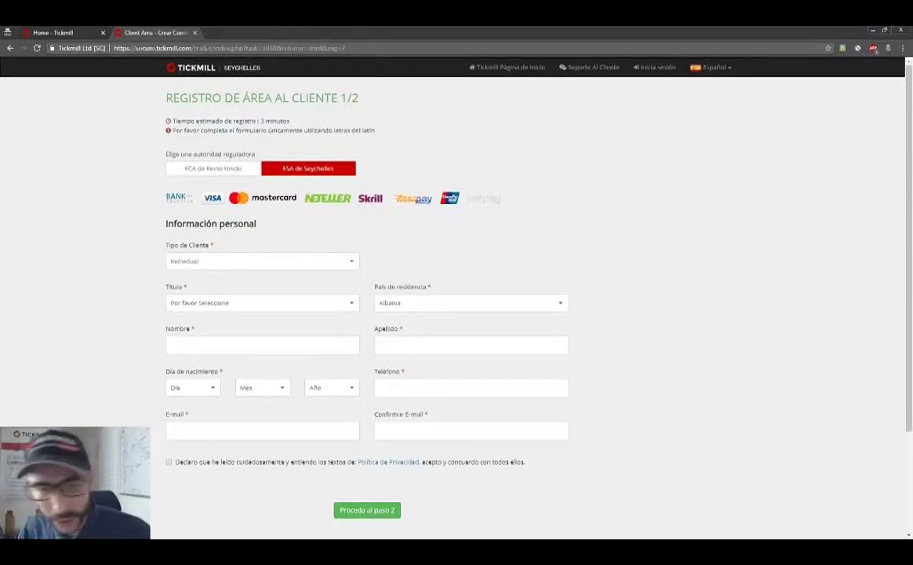
# Try searching the País de residencia list with 'es', 'sp' and 'españ'.
pyautogui.click(438, 303)
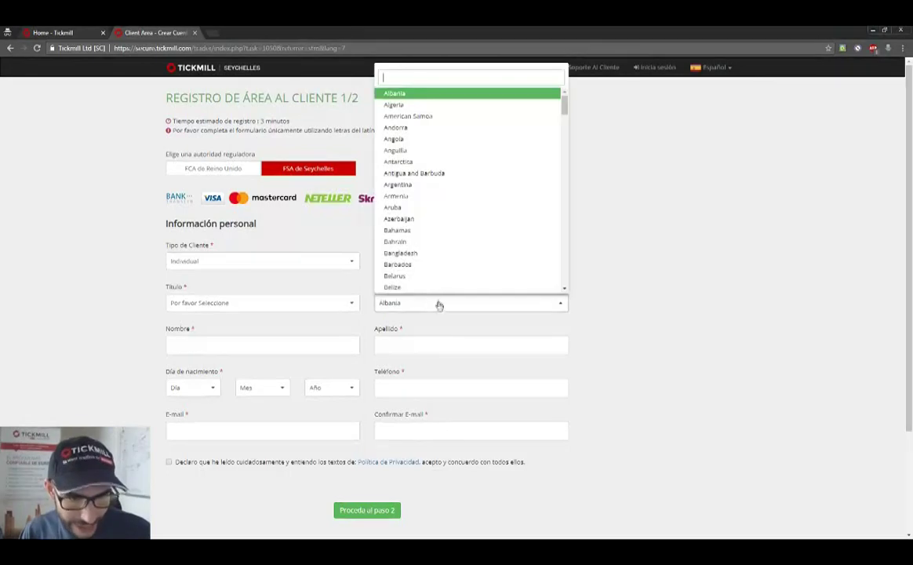
pyautogui.write('es')
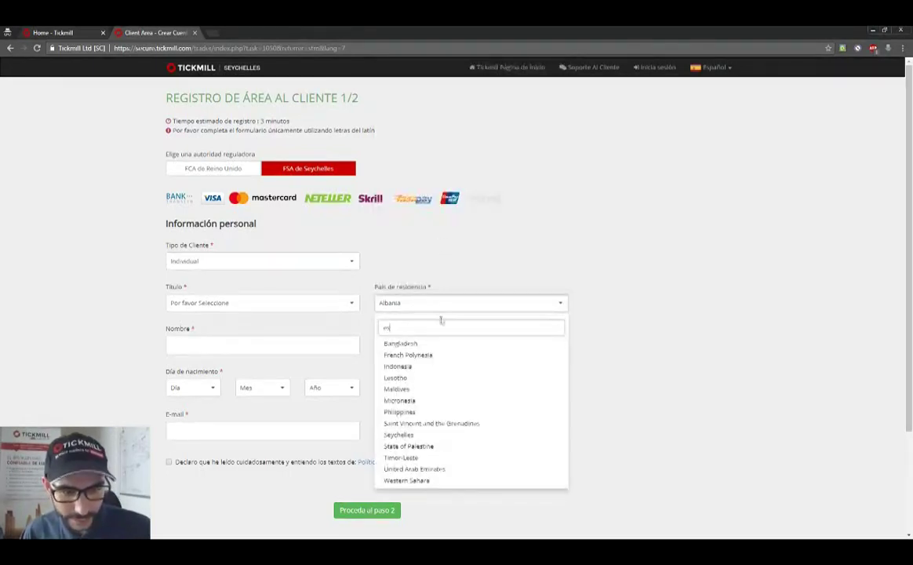
pyautogui.press('BackSpace')
pyautogui.press('BackSpace')
pyautogui.write('sp')
pyautogui.press('BackSpace')
pyautogui.press('BackSpace')
pyautogui.write('españ')
pyautogui.press('BackSpace')
pyautogui.press('BackSpace')
pyautogui.press('BackSpace')
pyautogui.press('BackSpace')
pyautogui.press('BackSpace')
pyautogui.click(536, 312)
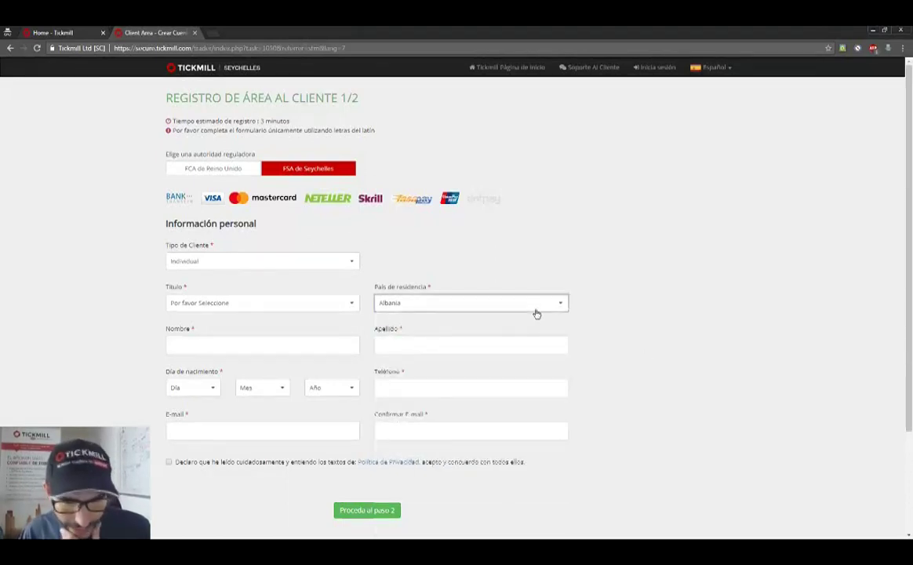
pyautogui.click(536, 313)
pyautogui.moveTo(565, 353); pyautogui.dragTo(572, 417)
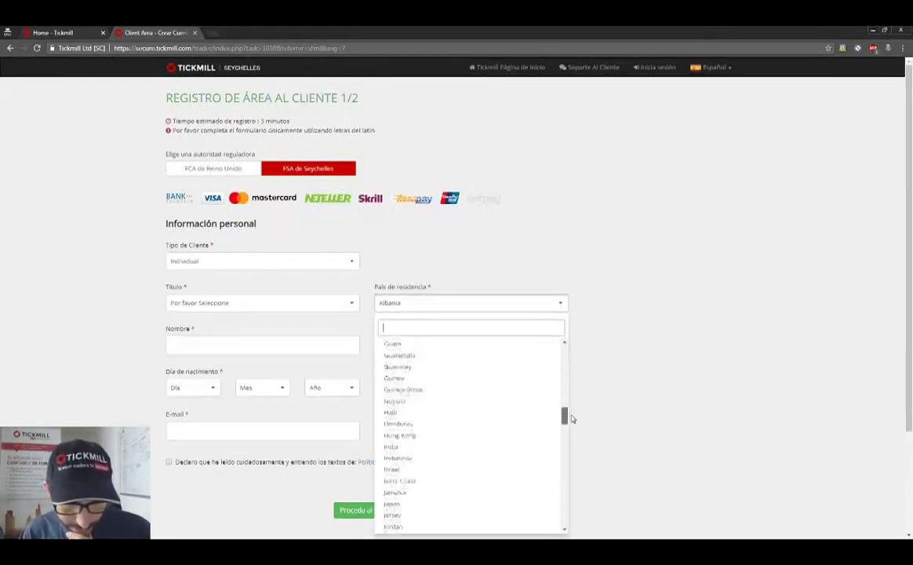
pyautogui.write('es')
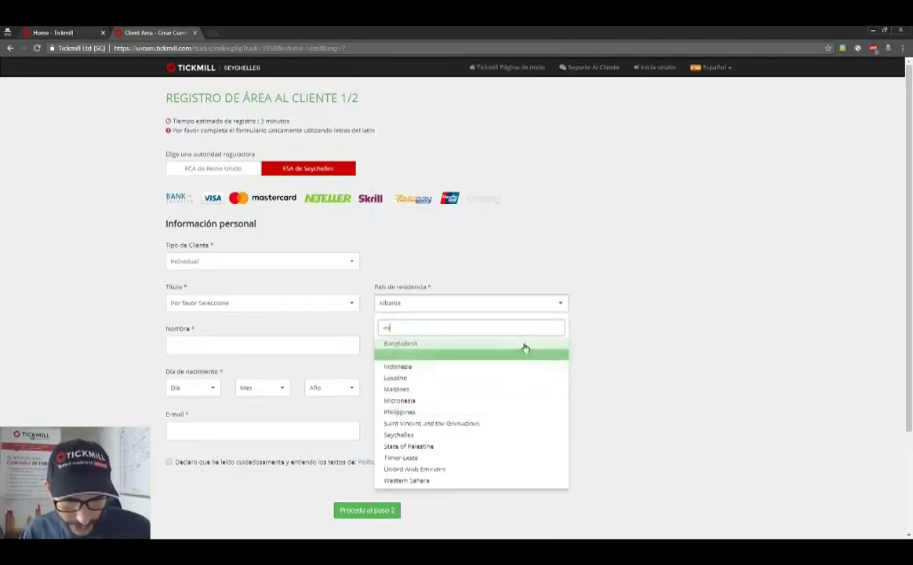
pyautogui.click(430, 306)
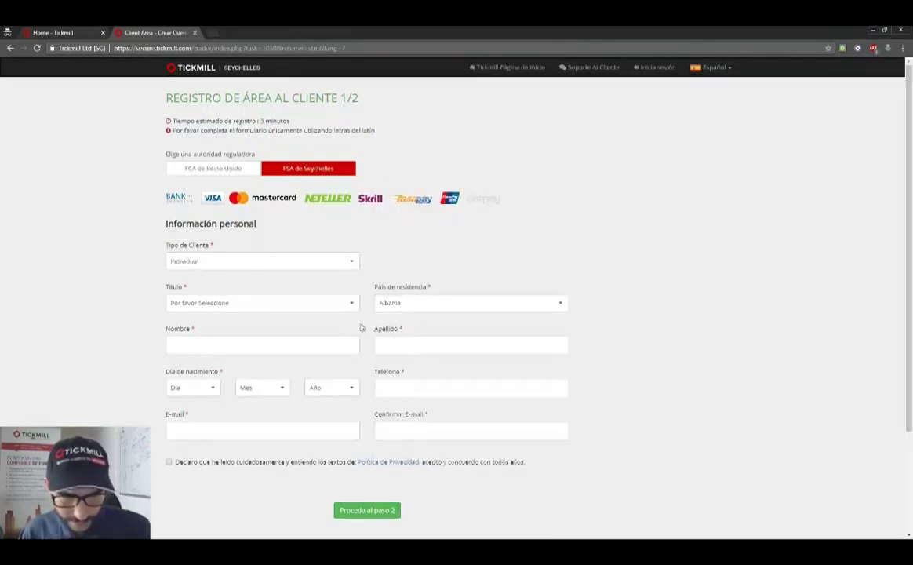
pyautogui.click(430, 306)
pyautogui.write('spai')
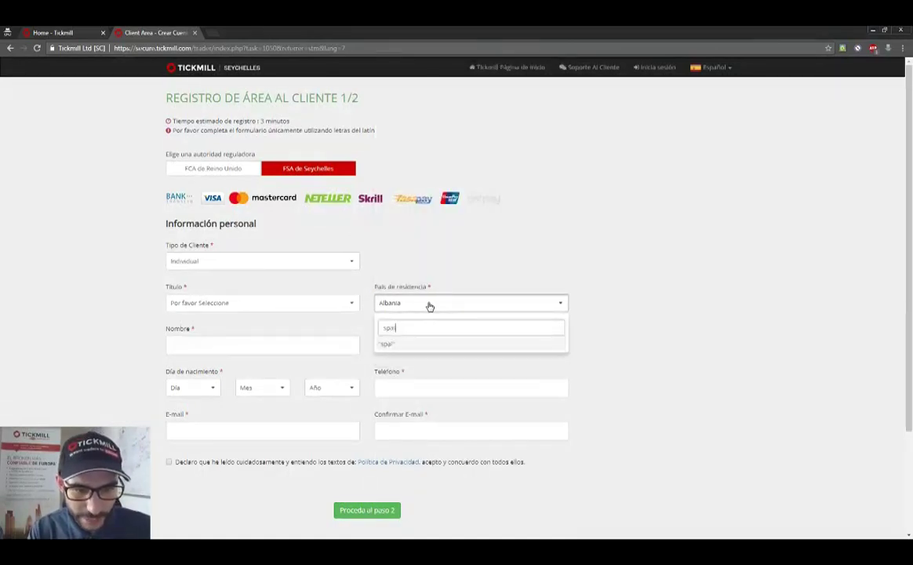
pyautogui.click(516, 308)
pyautogui.click(510, 306)
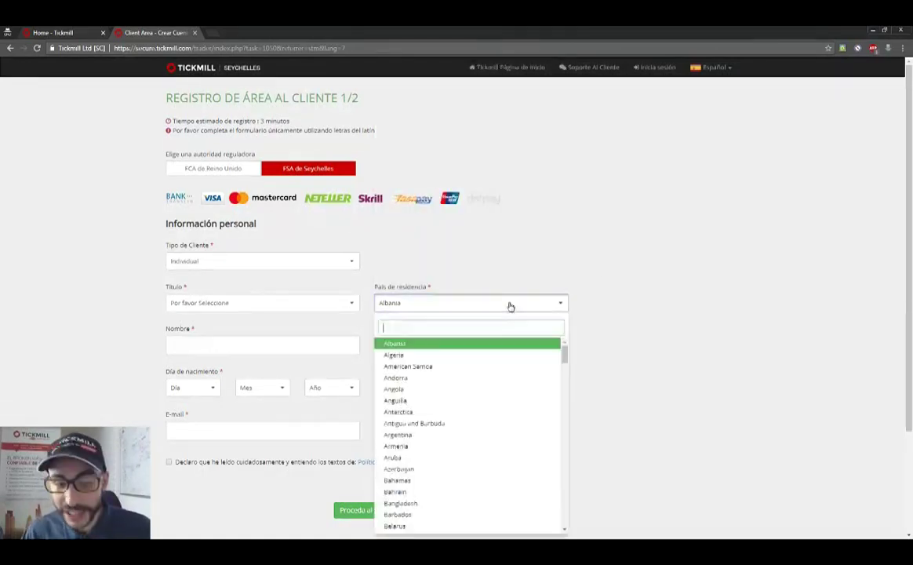
# Browse the country list, search 'colo' and select Colombia as country of residence.
pyautogui.scroll(-1, 500, 420)
pyautogui.scroll(-20, 499, 420)
pyautogui.scroll(-2, 503, 414)
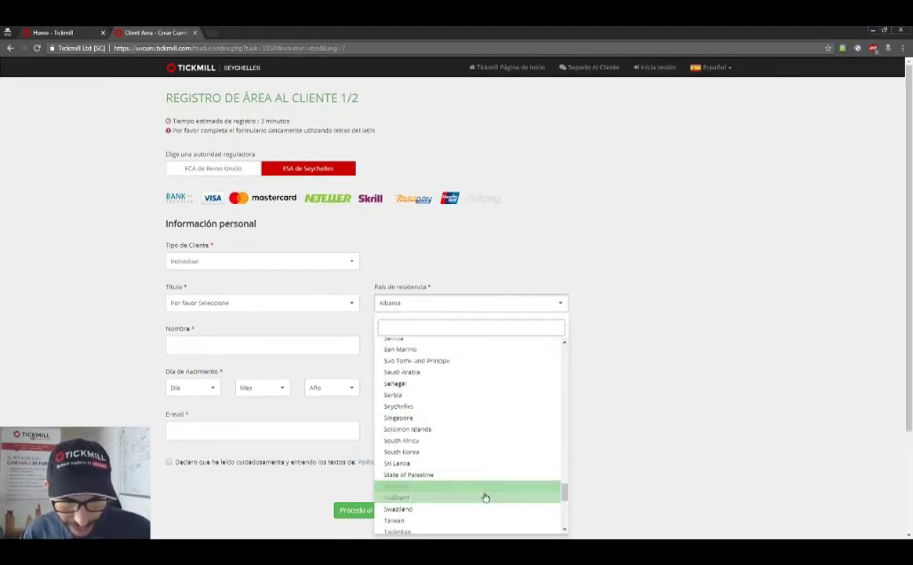
pyautogui.scroll(5, 486, 497)
pyautogui.scroll(-5, 483, 492)
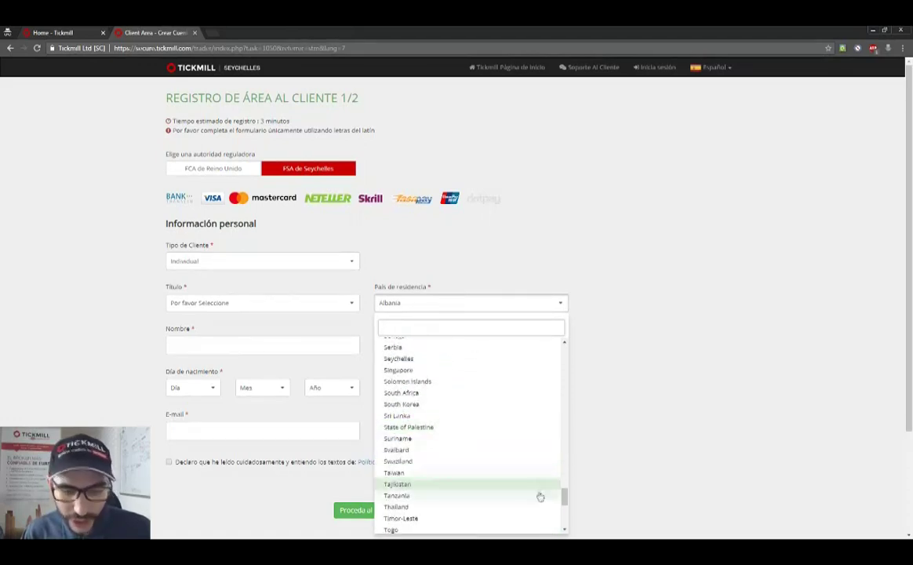
pyautogui.moveTo(565, 496); pyautogui.dragTo(565, 353)
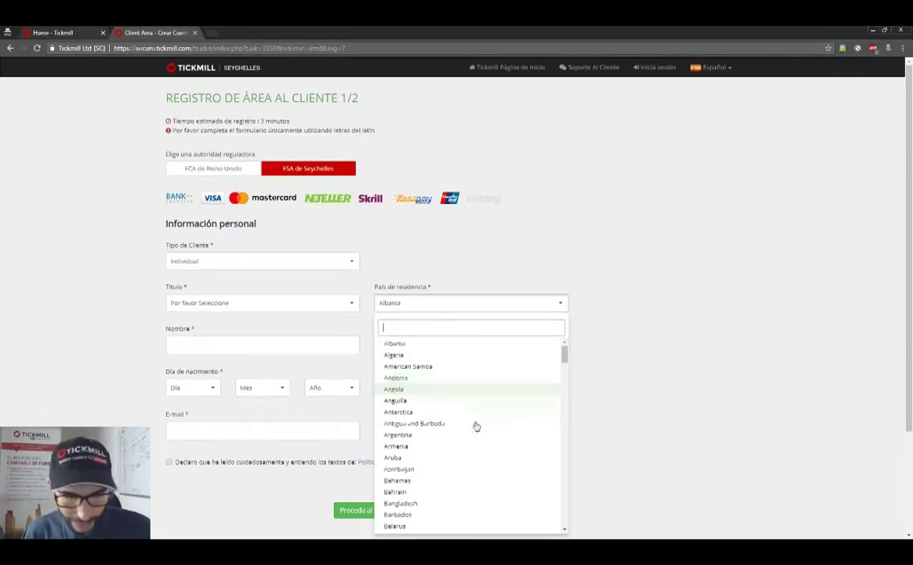
pyautogui.scroll(-2, 473, 428)
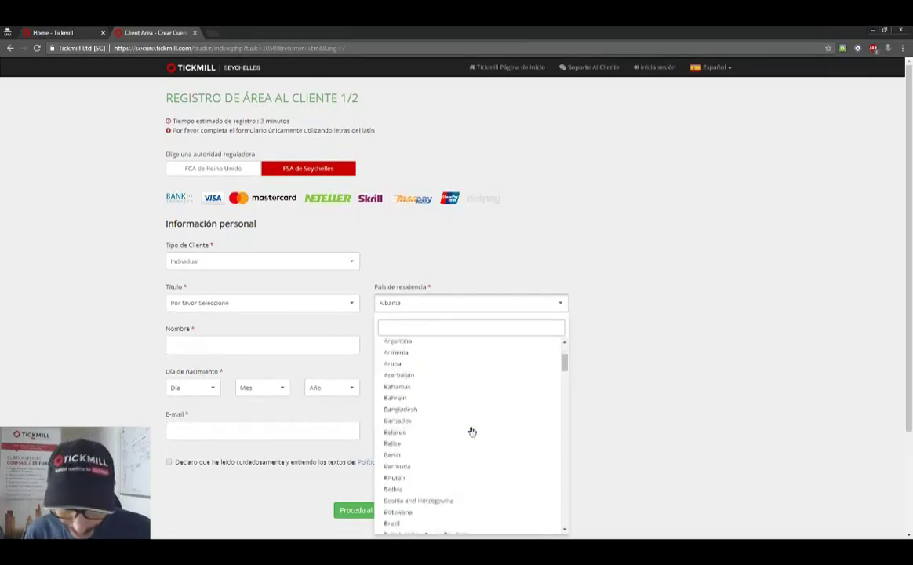
pyautogui.write('colo')
pyautogui.click(419, 342)
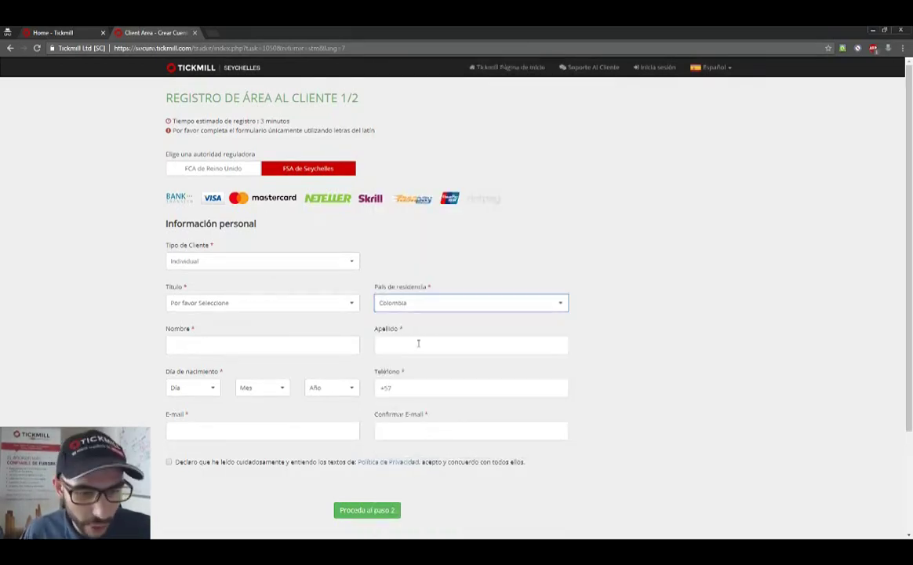
pyautogui.click(236, 261)
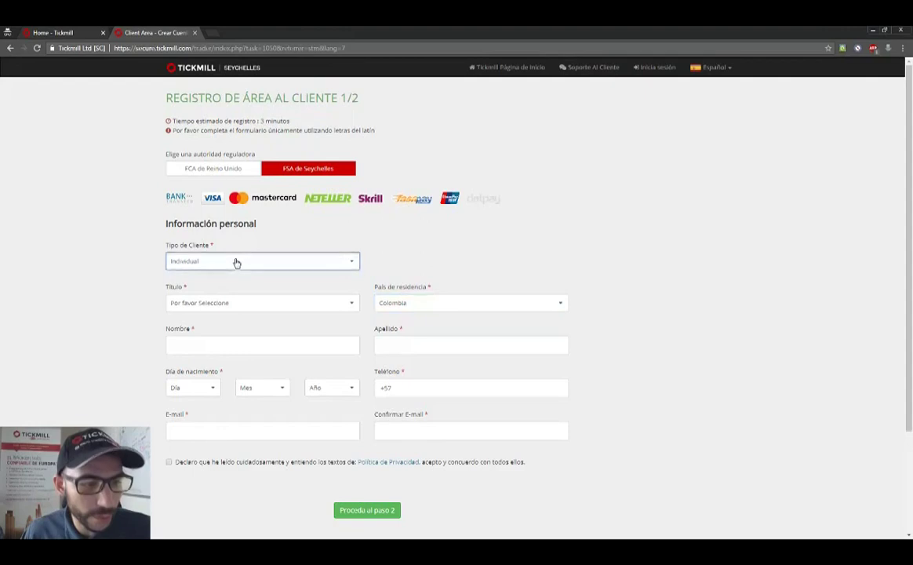
# Leave the client type as Individual and load tickmill.com in a new tab.
pyautogui.click(647, 241)
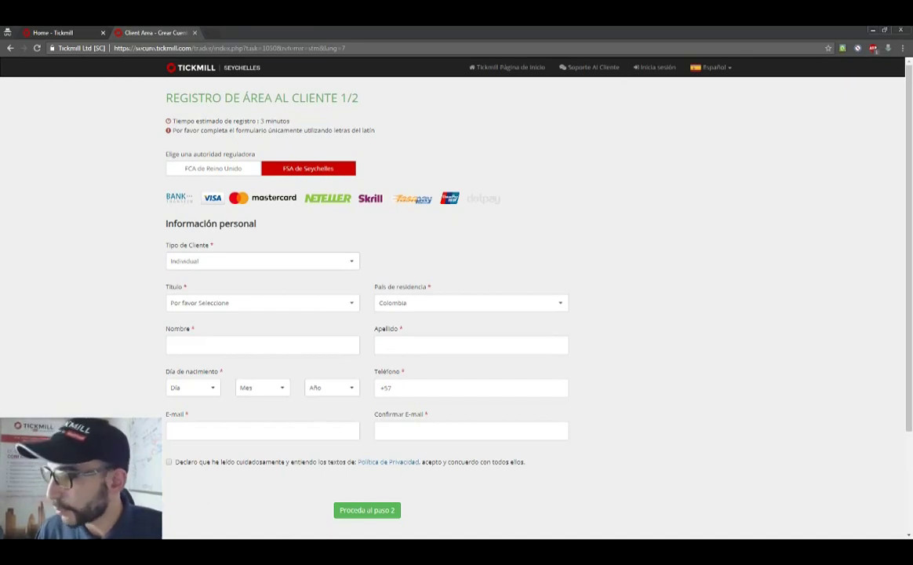
pyautogui.click(214, 32)
pyautogui.press('Return')
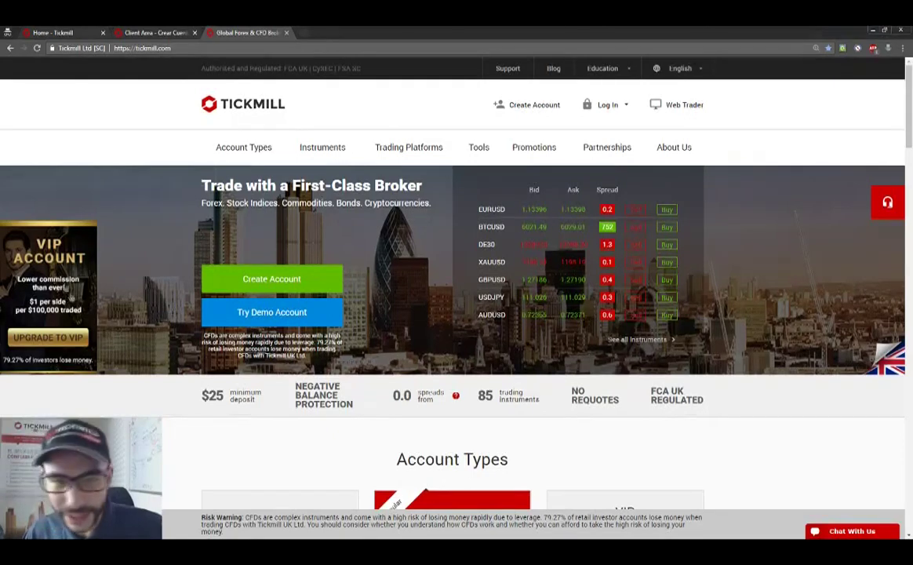
# Open the Instruments > Stock Indices and WTI page.
pyautogui.moveTo(306, 147)
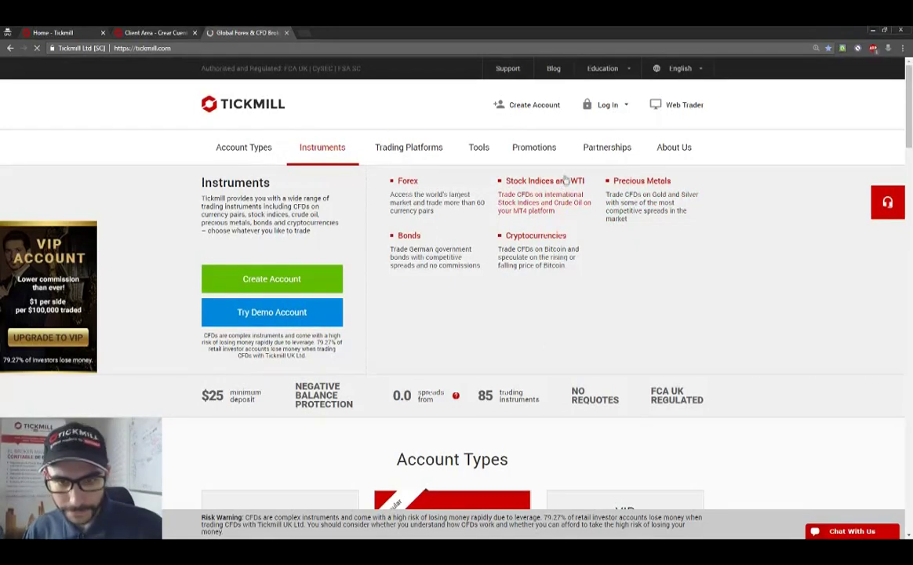
pyautogui.click(568, 181)
pyautogui.scroll(-5, 488, 271)
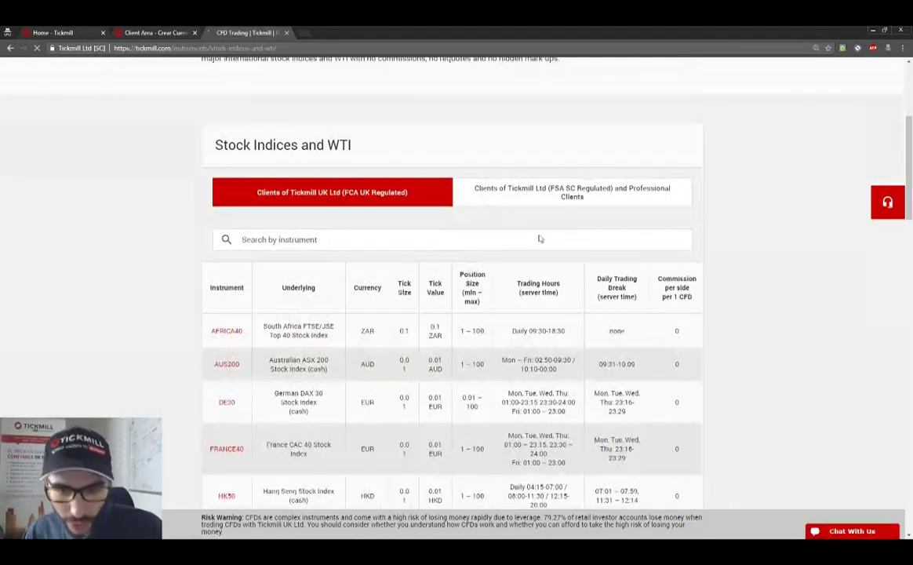
pyautogui.scroll(3, 491, 273)
pyautogui.scroll(2, 702, 140)
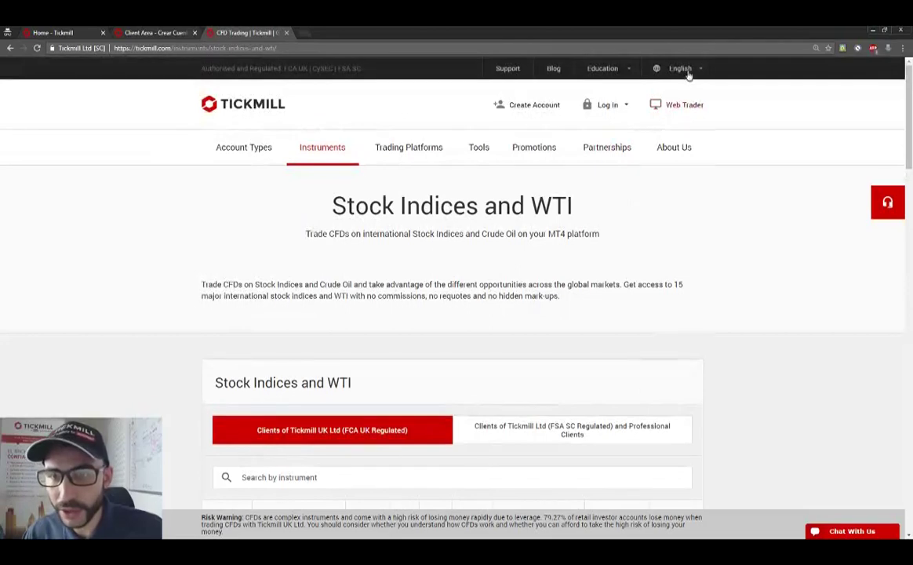
# Switch the instruments page to Español, review the CFD table, then return to the Client Area tab.
pyautogui.click(678, 68)
pyautogui.click(678, 157)
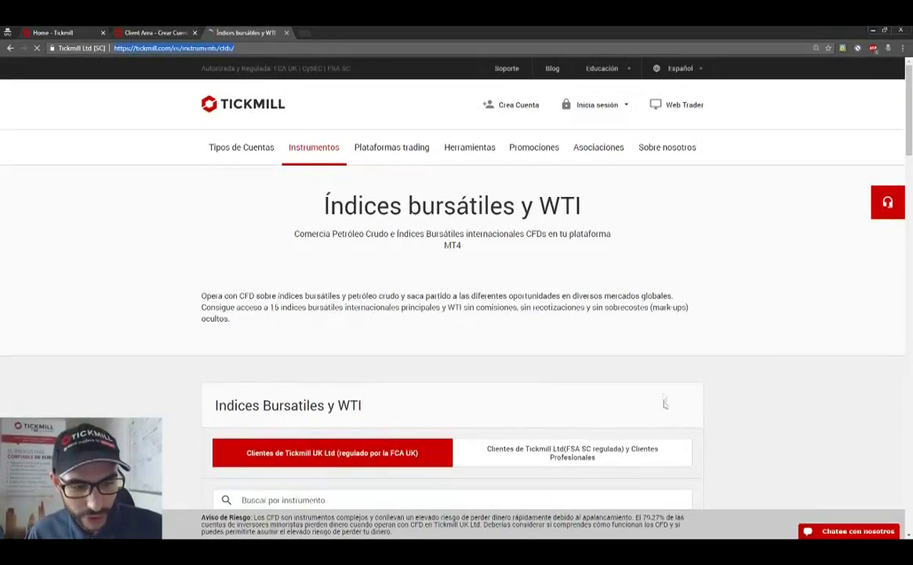
pyautogui.scroll(-2, 663, 380)
pyautogui.scroll(-3, 663, 381)
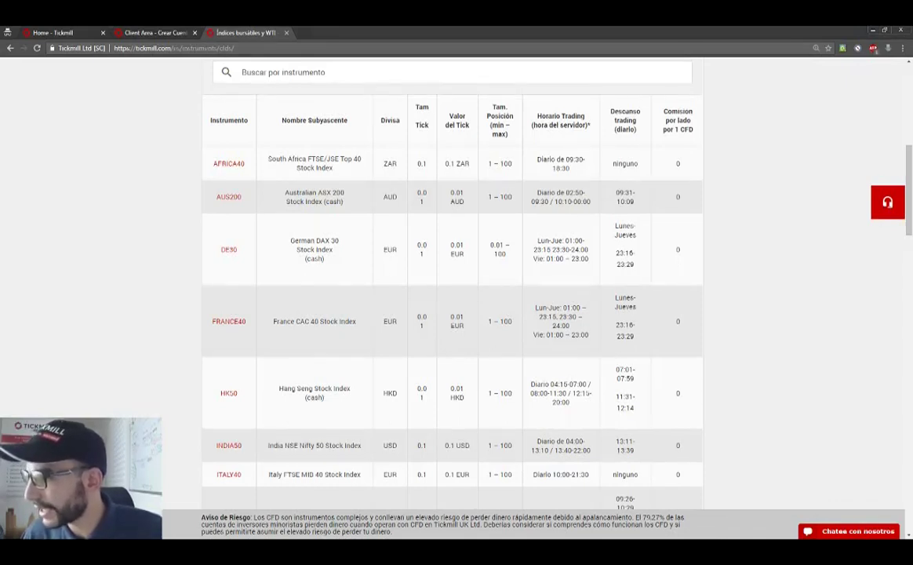
pyautogui.click(142, 33)
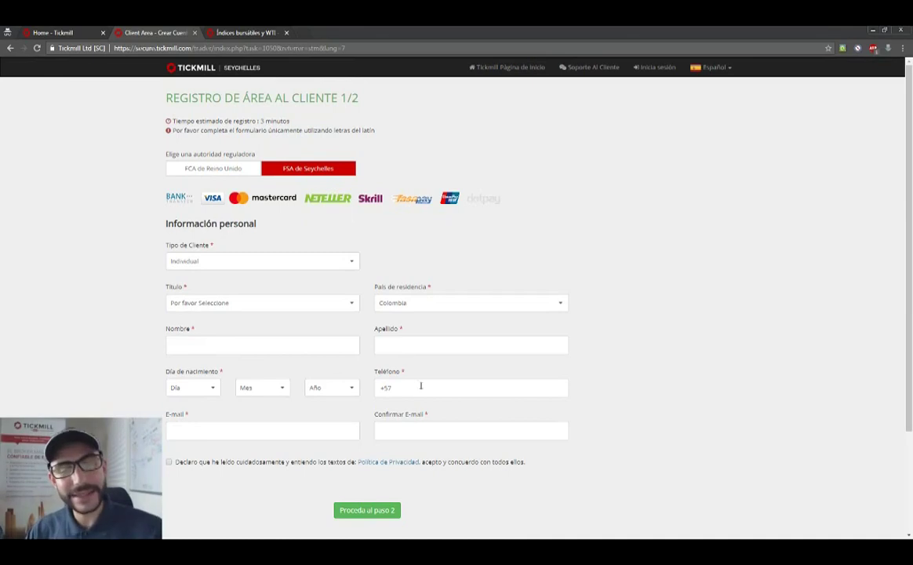
# Select Individual in the Tipo de Cliente dropdown on the FSA Seychelles form.
pyautogui.scroll(-1, 652, 224)
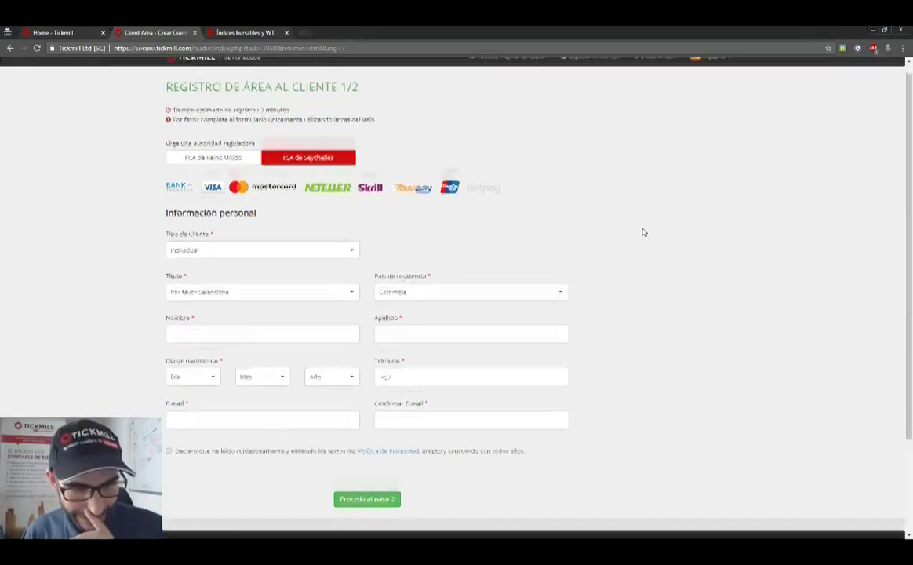
pyautogui.click(197, 213)
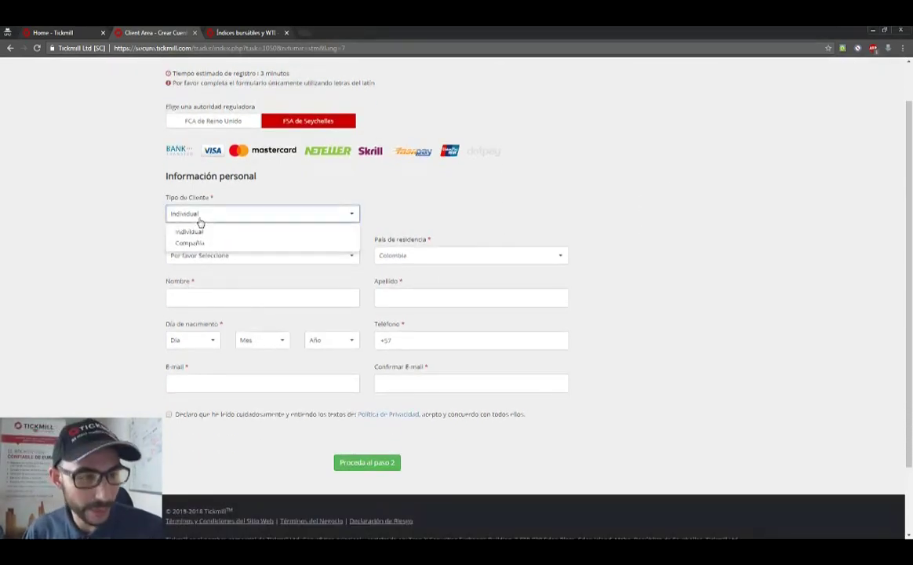
pyautogui.click(201, 233)
pyautogui.click(207, 215)
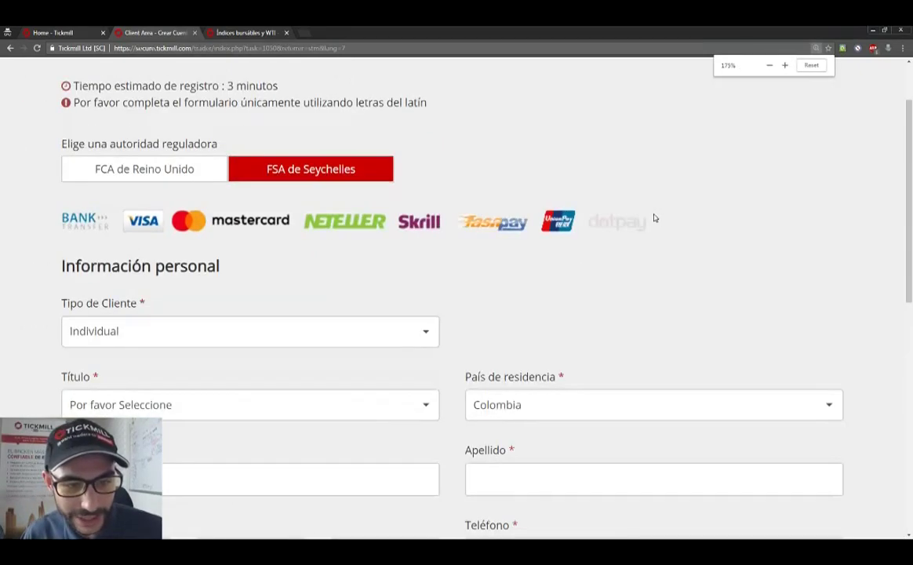
pyautogui.scroll(-3, 655, 218)
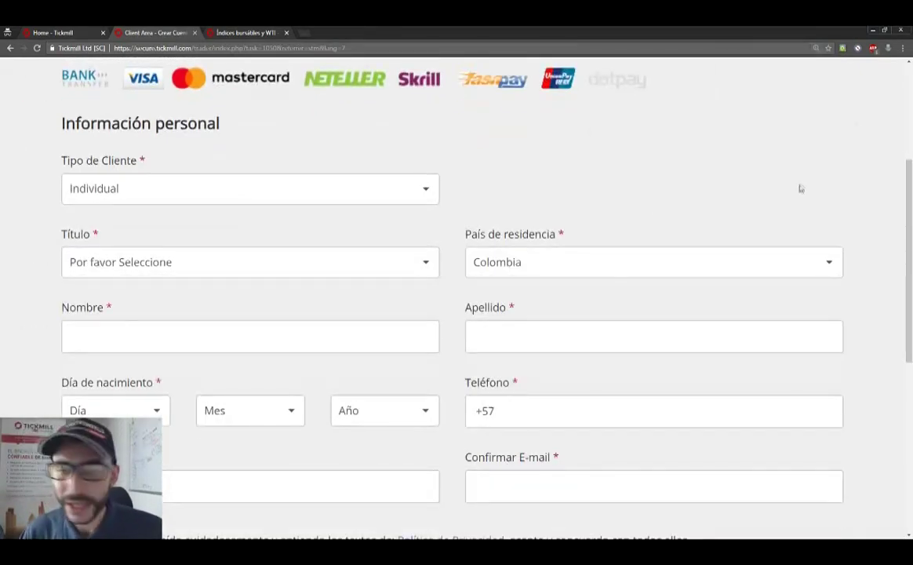
pyautogui.scroll(1, 727, 109)
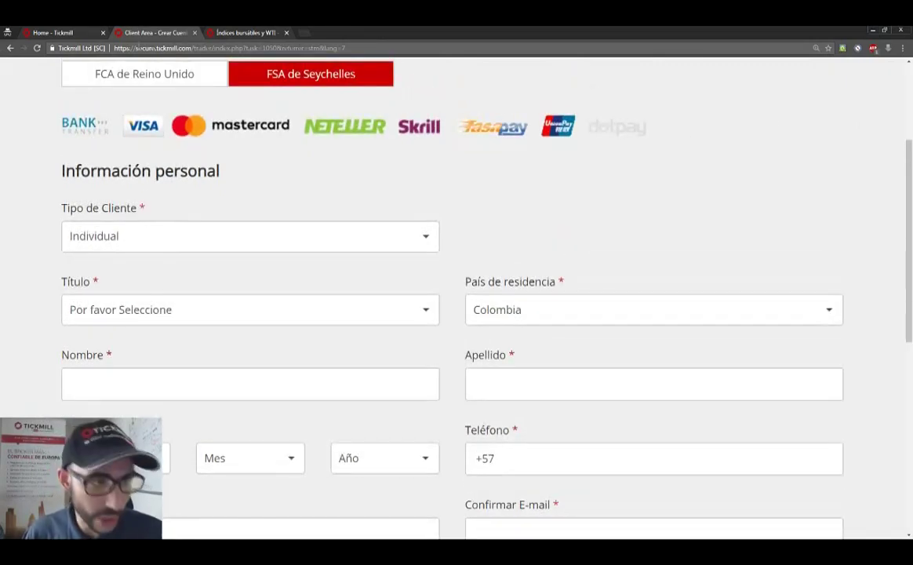
# Check the site security details, zoom the page out, then switch to PowerPoint.
pyautogui.click(63, 50)
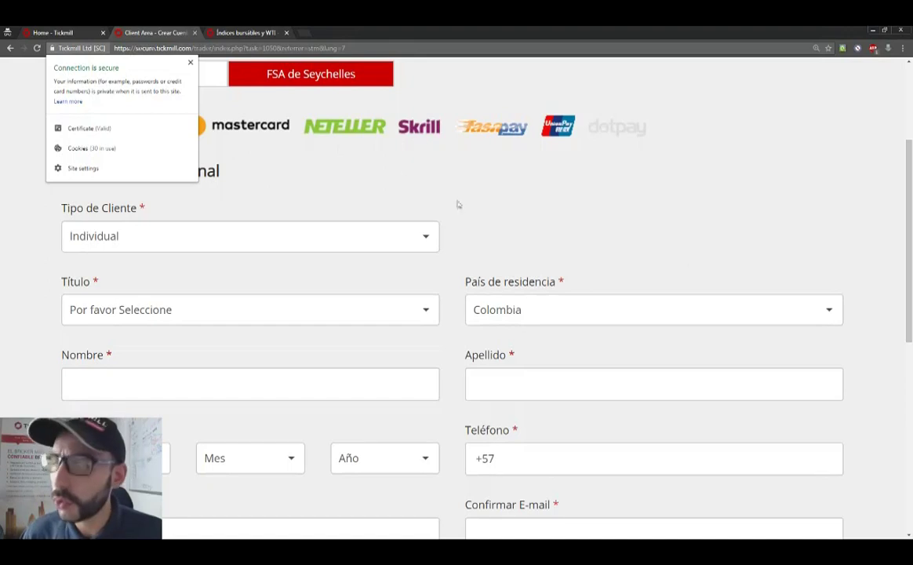
pyautogui.click(769, 227)
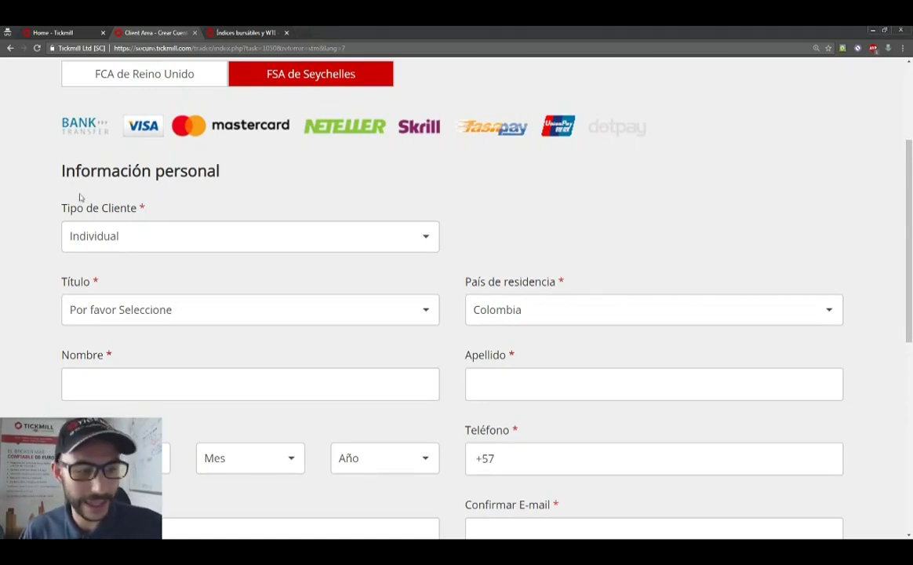
pyautogui.scroll(-3, 777, 177)
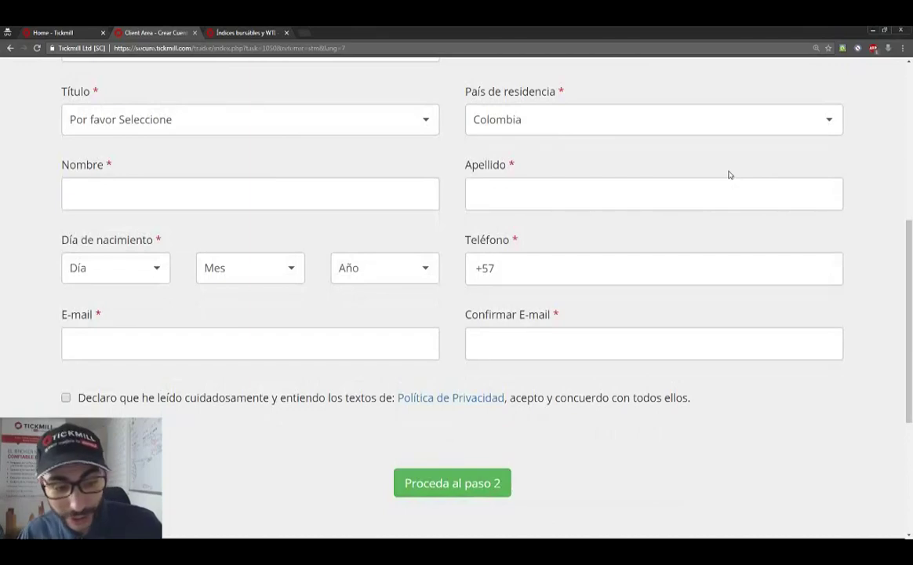
pyautogui.hotkey('ctrl', '-')
pyautogui.hotkey('ctrl', '-')
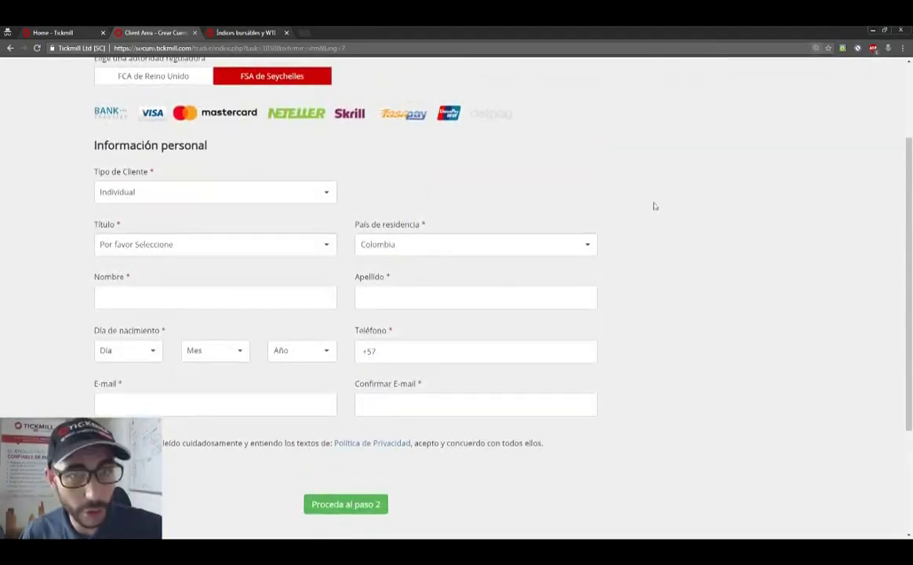
pyautogui.hotkey('alt', 'Tab')
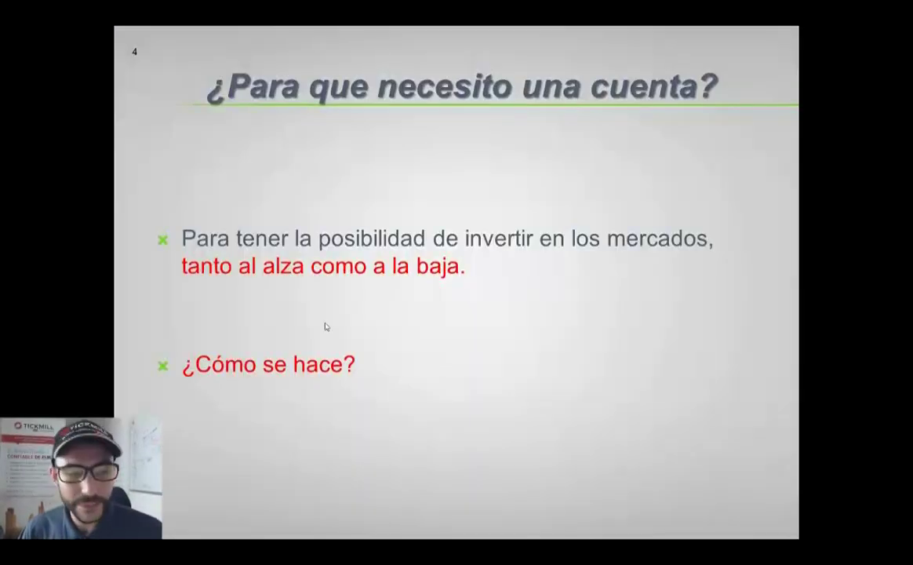
# Exit the slideshow and replace the slide 5 title with 'Que documentos necesito'.
pyautogui.press('Escape')
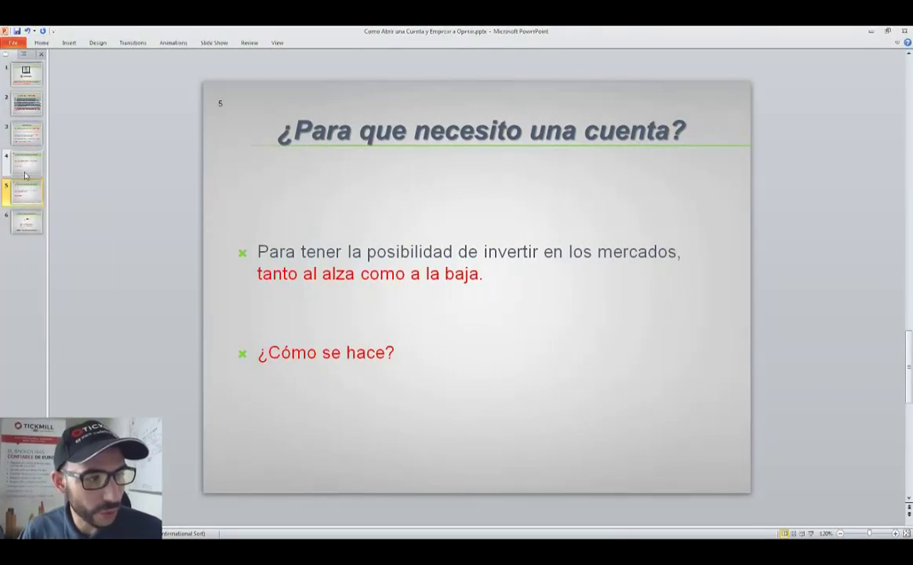
pyautogui.click(293, 130)
pyautogui.moveTo(293, 130); pyautogui.dragTo(608, 131)
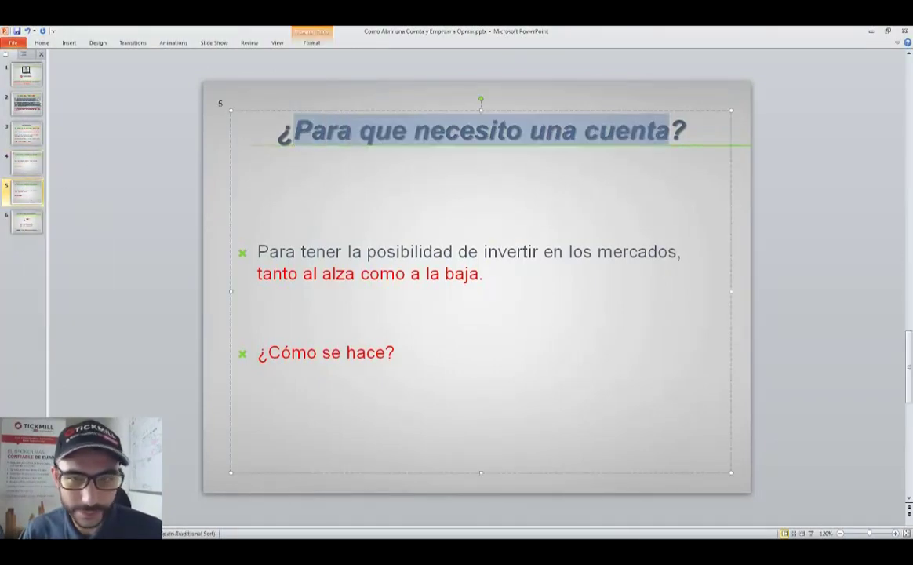
pyautogui.moveTo(688, 130); pyautogui.dragTo(530, 131)
pyautogui.hotkey('ctrl', 'a')
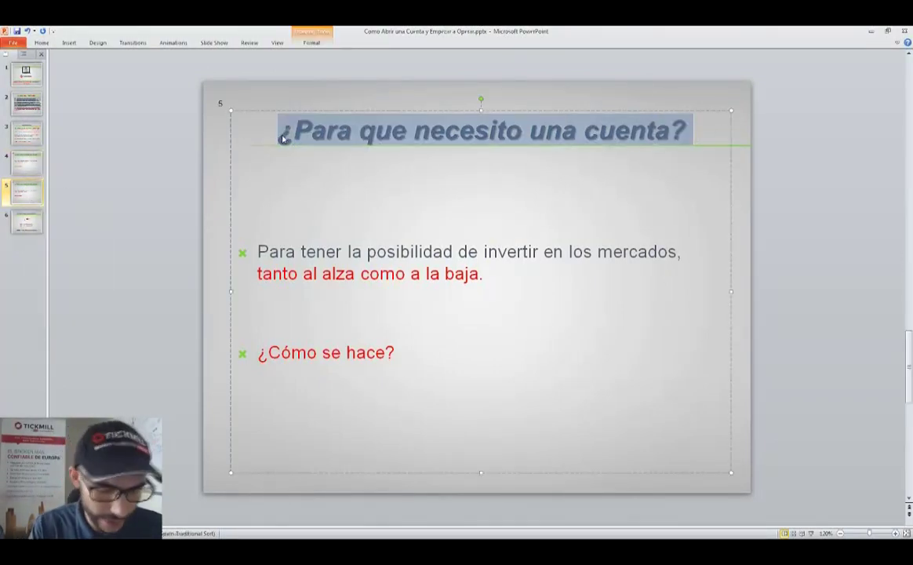
pyautogui.write('Que documentos necesi')
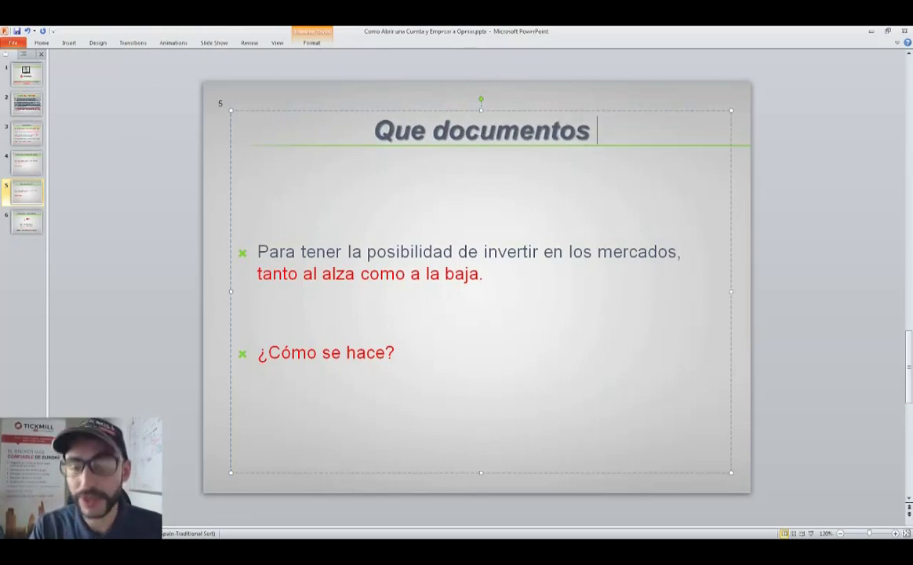
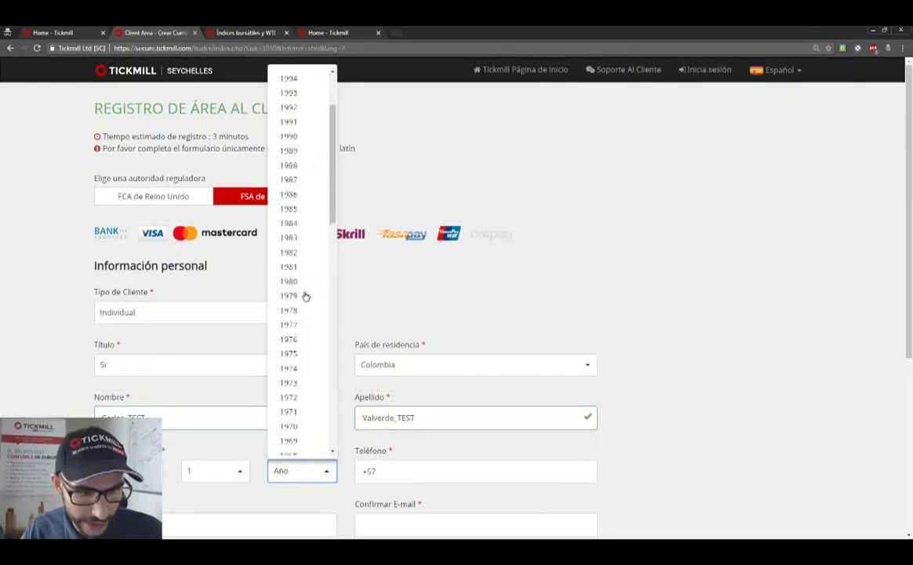
# Set the birth year to 1970 and enter the phone number after +57.
pyautogui.click(302, 335)
pyautogui.scroll(-2, 667, 319)
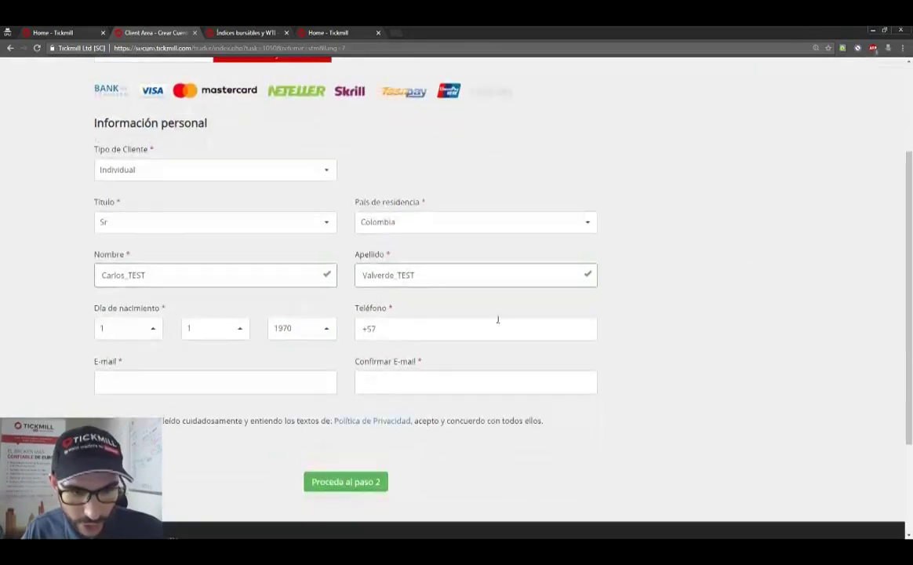
pyautogui.click(540, 321)
pyautogui.write('123456789')
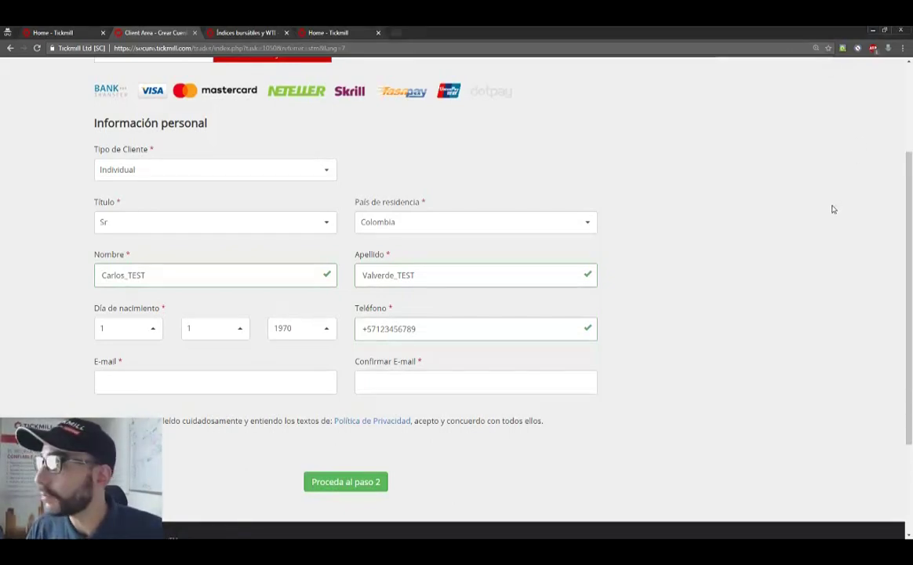
pyautogui.hotkey('ctrl', '+')
pyautogui.hotkey('ctrl', '-')
pyautogui.hotkey('ctrl', '+')
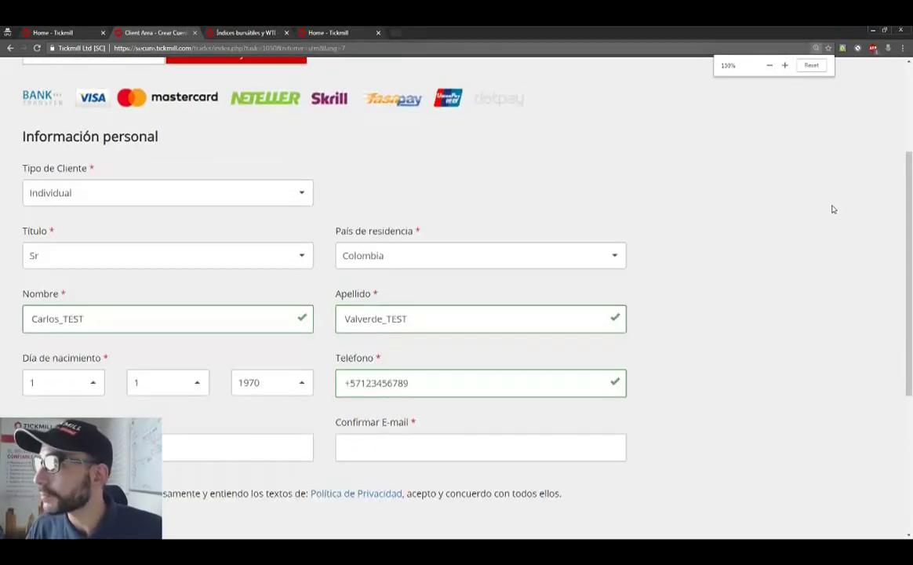
pyautogui.hotkey('ctrl', '-')
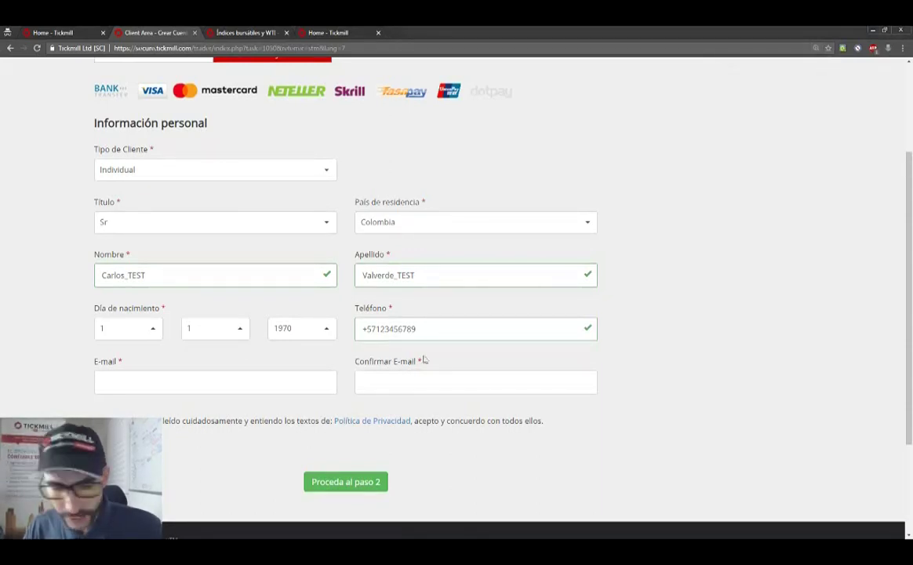
# Paste the e-mail into E-mail and Confirmar E-mail, then submit step 1.
pyautogui.click(241, 383)
pyautogui.hotkey('ctrl', 'v')
pyautogui.click(416, 383)
pyautogui.hotkey('ctrl', 'v')
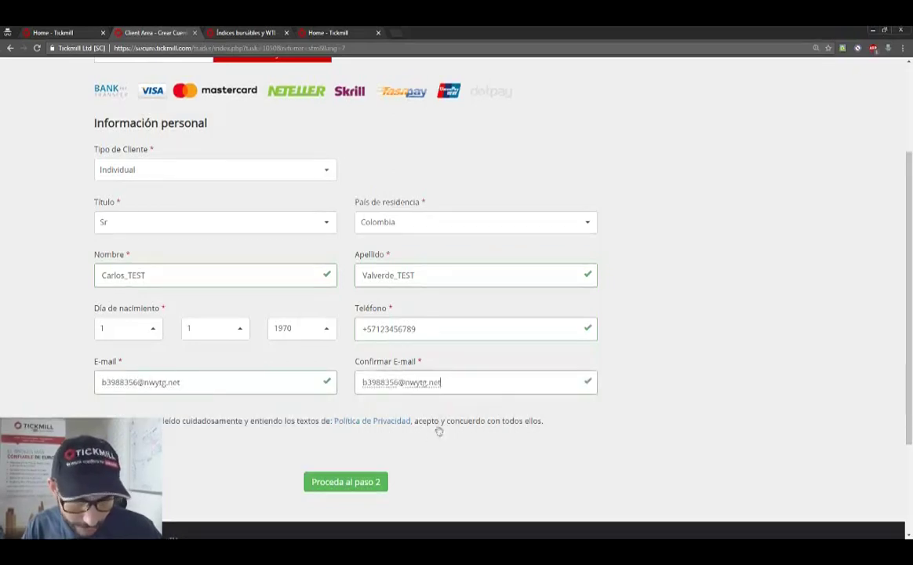
pyautogui.click(339, 488)
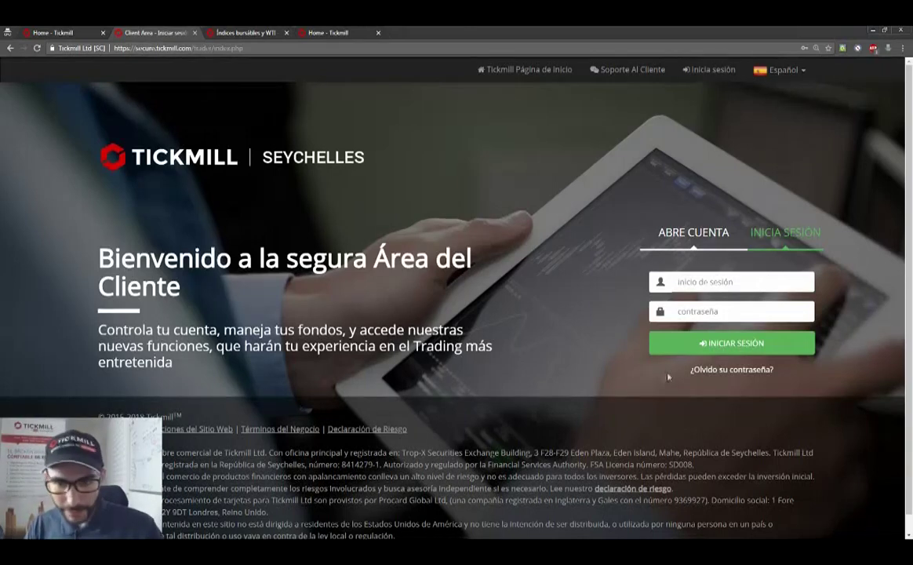
# Open the ABRE CUENTA form, return via the logo, and open ABRE CUENTA again.
pyautogui.scroll(-1, 596, 338)
pyautogui.click(701, 215)
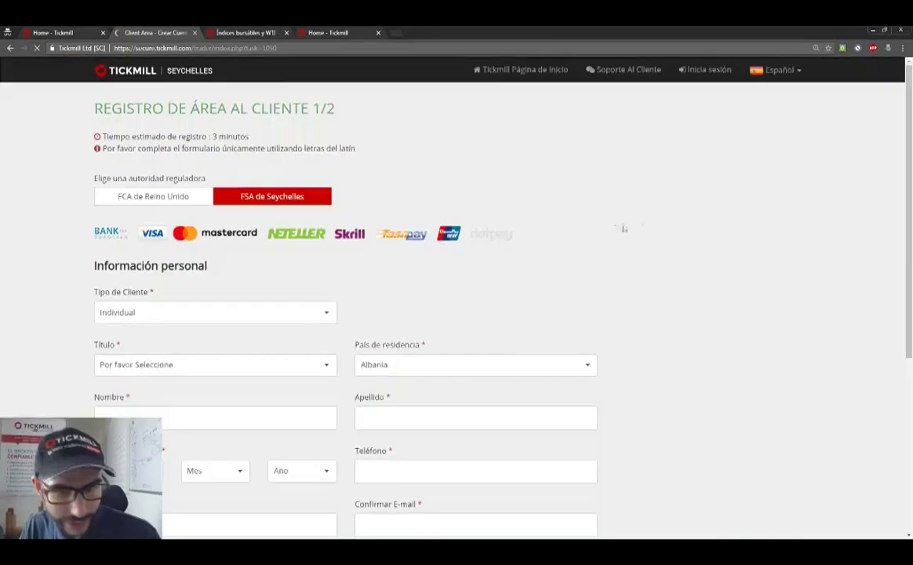
pyautogui.scroll(-1, 588, 253)
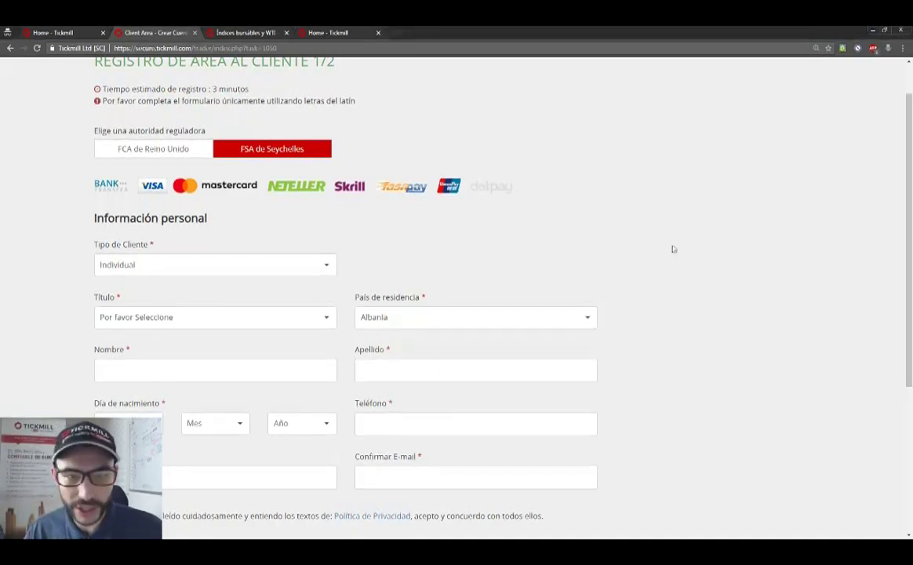
pyautogui.scroll(2, 287, 153)
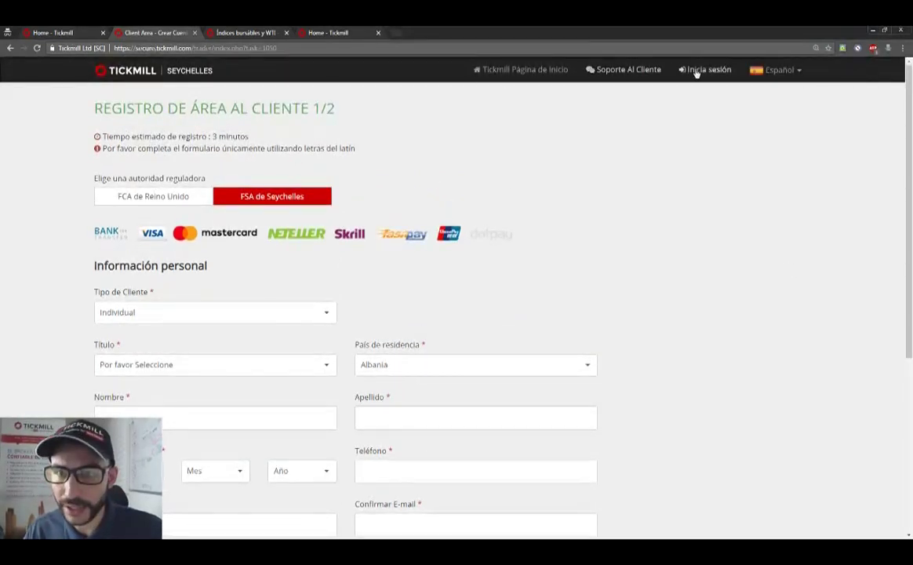
pyautogui.click(153, 69)
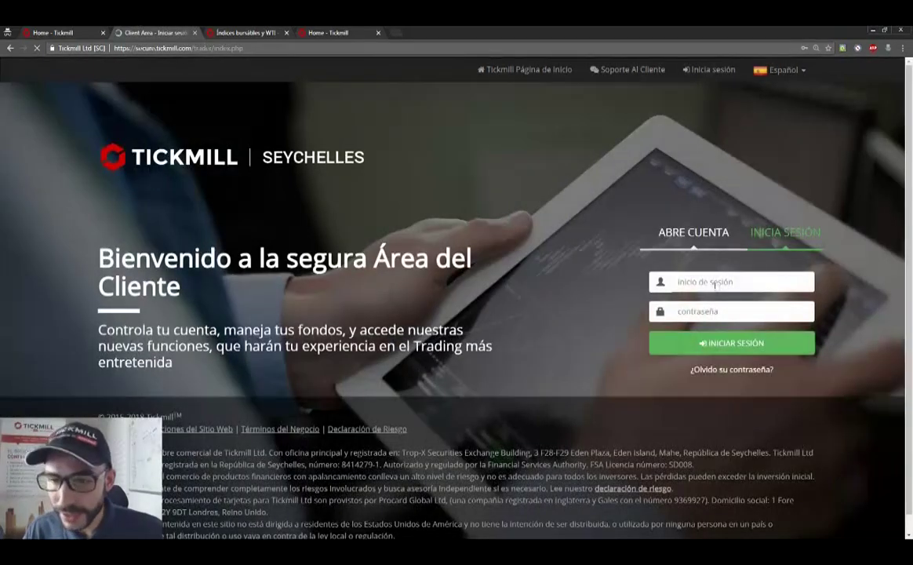
pyautogui.click(693, 232)
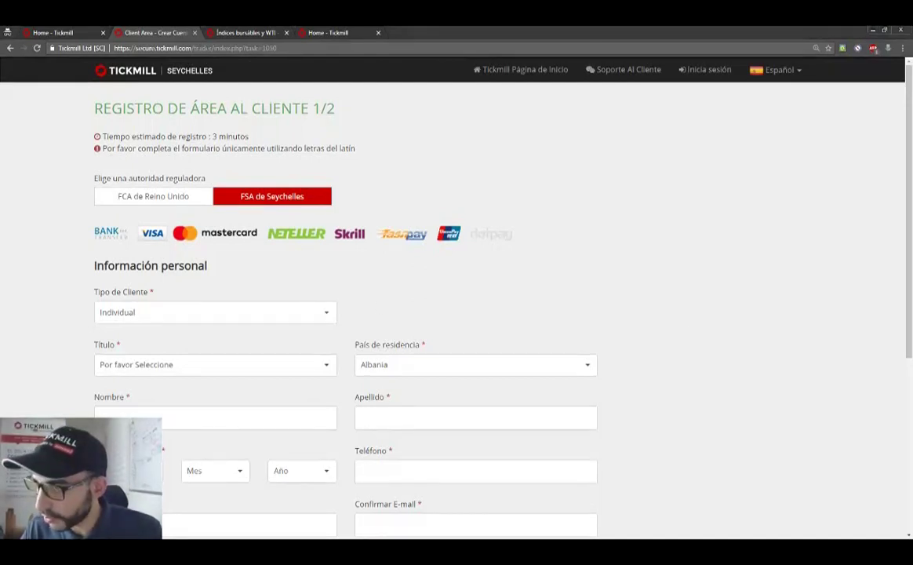
# Paste the e-mail into both e-mail fields and accept the privacy policy terms.
pyautogui.scroll(-3, 795, 308)
pyautogui.click(210, 335)
pyautogui.hotkey('ctrl', 'v')
pyautogui.click(384, 343)
pyautogui.hotkey('ctrl', 'v')
pyautogui.click(97, 374)
# Set the title to Sr and the country of residence to Colombia.
pyautogui.scroll(1, 180, 235)
pyautogui.click(181, 223)
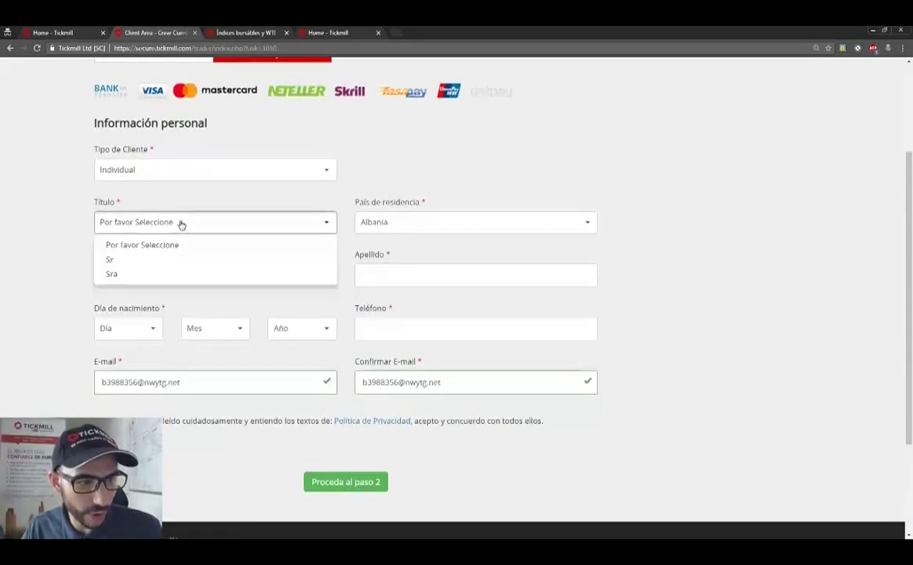
pyautogui.click(157, 259)
pyautogui.click(391, 229)
pyautogui.write('col')
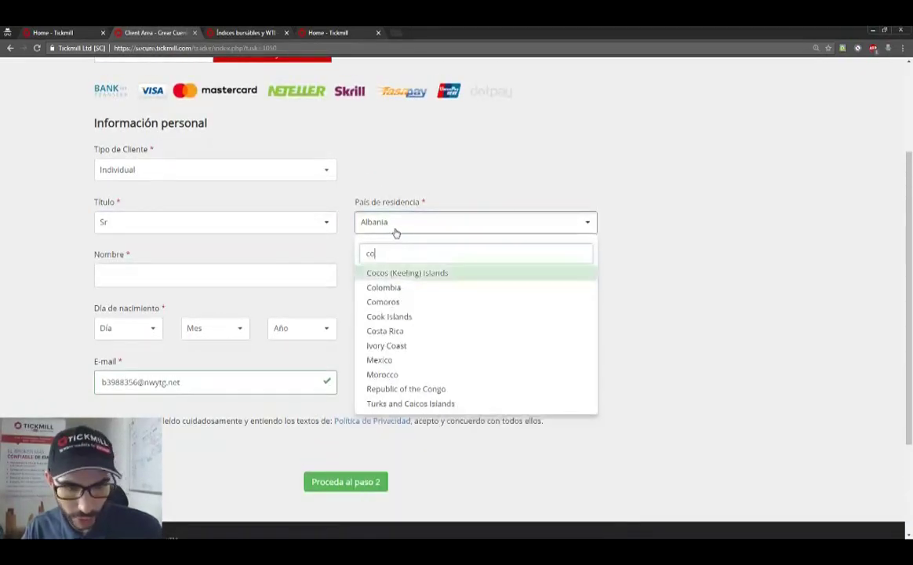
pyautogui.click(402, 274)
# Enter the client's first name and surname, correcting the first name.
pyautogui.click(220, 273)
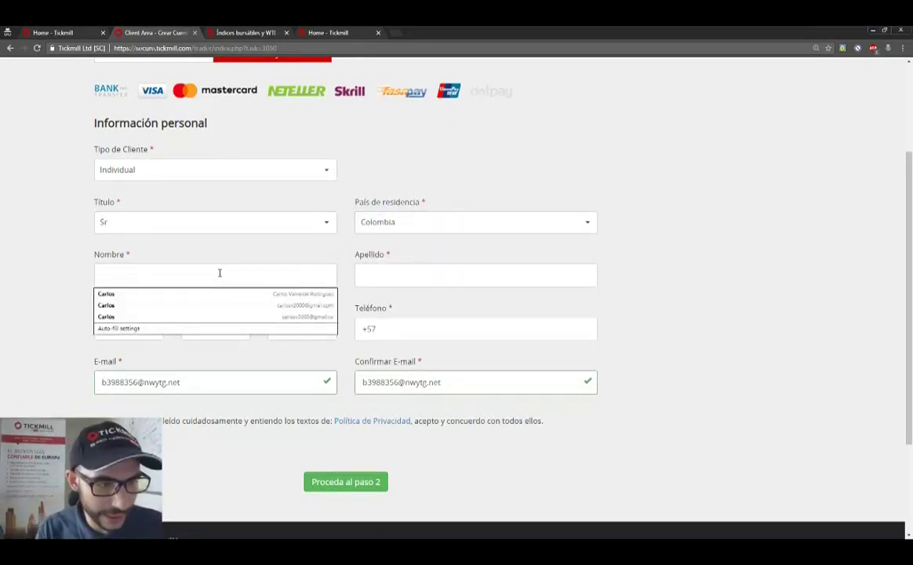
pyautogui.write('Carlos')
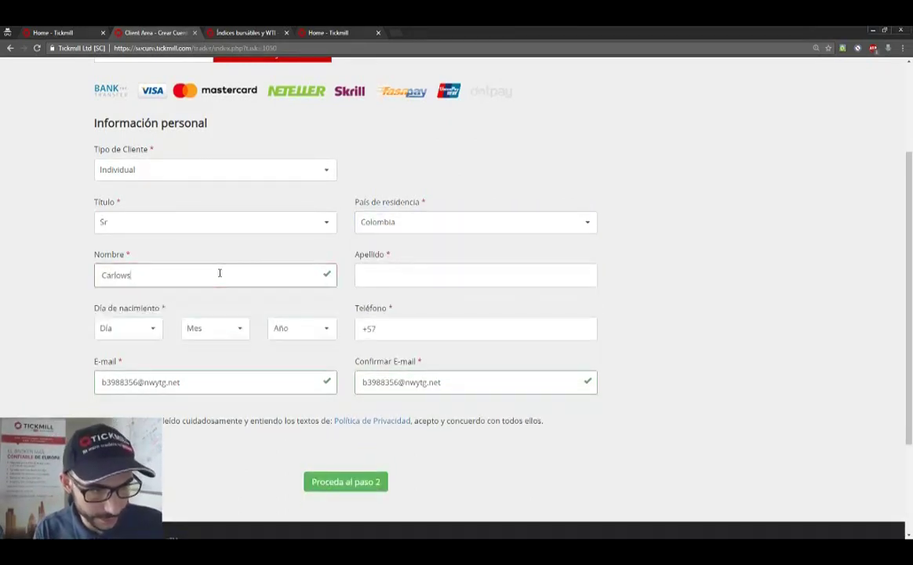
pyautogui.write('_TEST')
pyautogui.press('Tab')
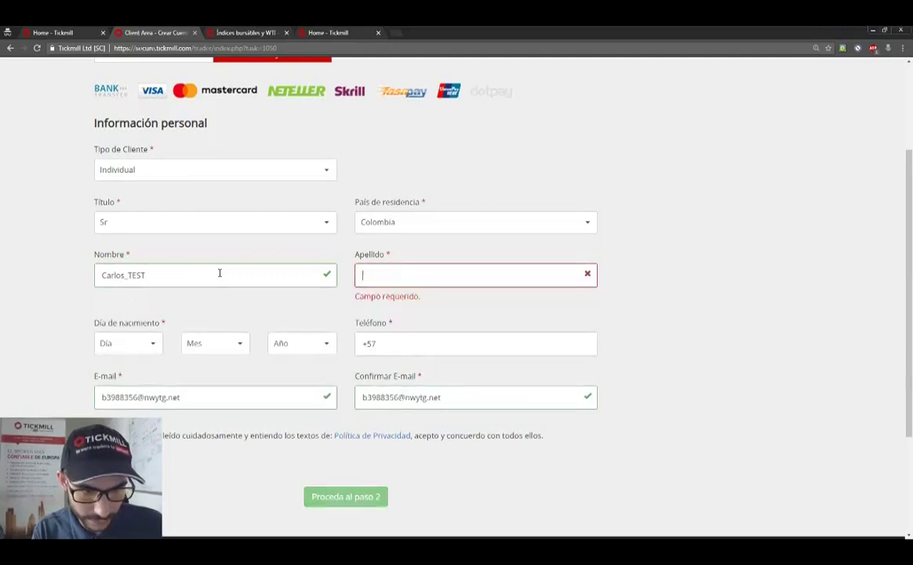
pyautogui.write('TEST_Valver')
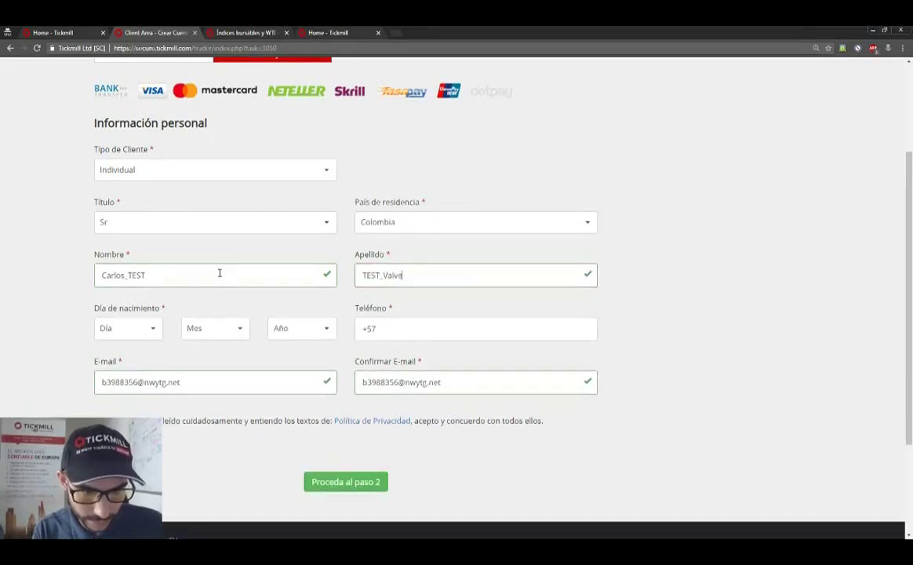
pyautogui.write('de')
pyautogui.moveTo(190, 272); pyautogui.dragTo(37, 332)
pyautogui.write('TEST_Carlos')
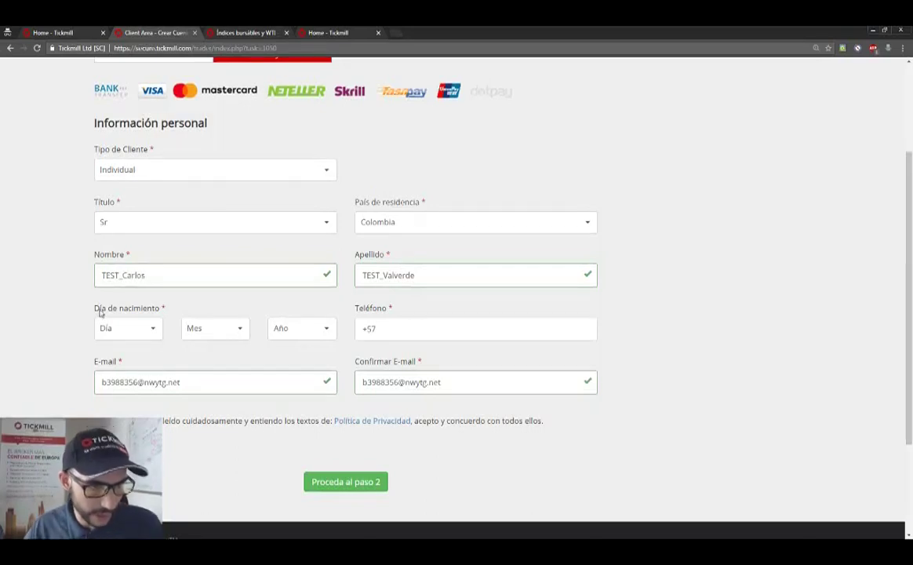
# Set the birth date to day 1, month 1, year 1970.
pyautogui.click(114, 335)
pyautogui.click(118, 90)
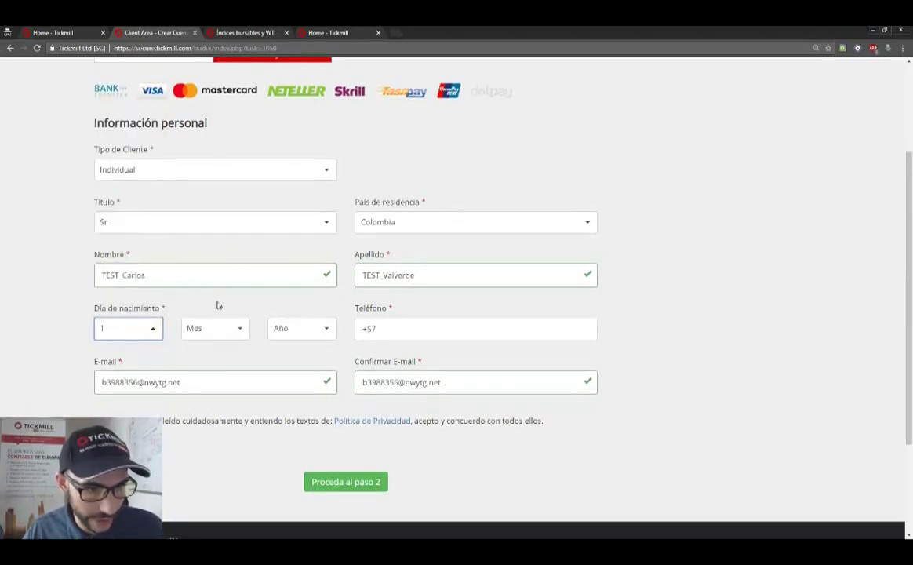
pyautogui.click(213, 328)
pyautogui.click(208, 146)
pyautogui.click(317, 328)
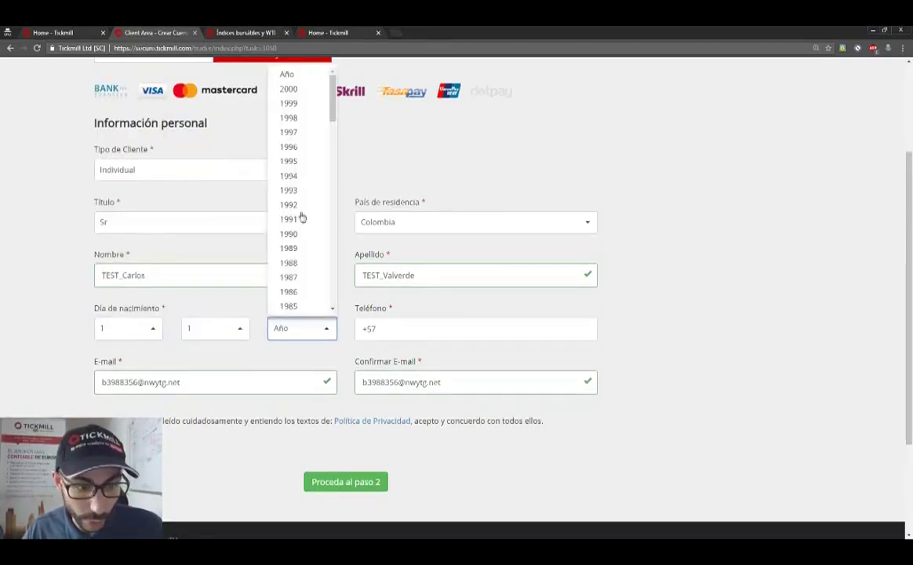
pyautogui.scroll(-5, 322, 135)
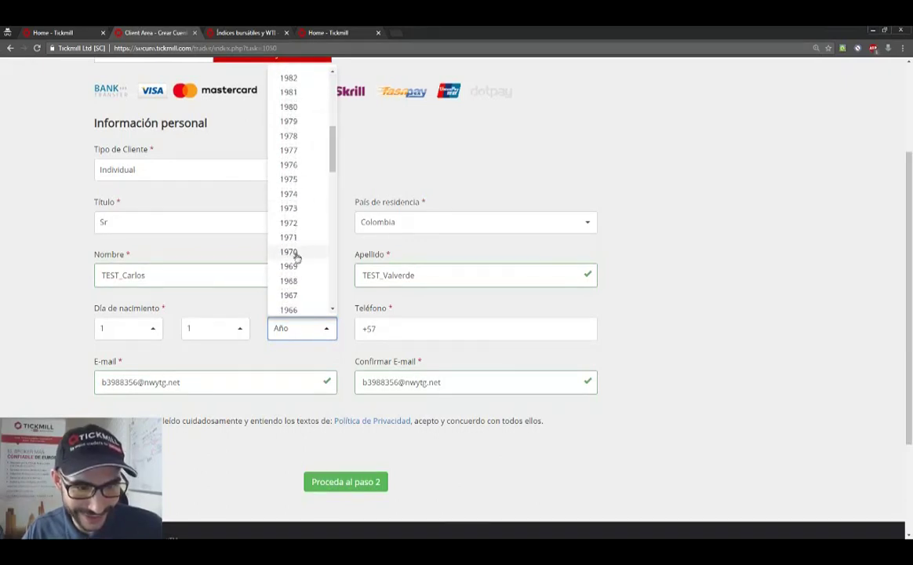
pyautogui.click(296, 252)
# Enter the phone number and submit the registration form.
pyautogui.click(460, 339)
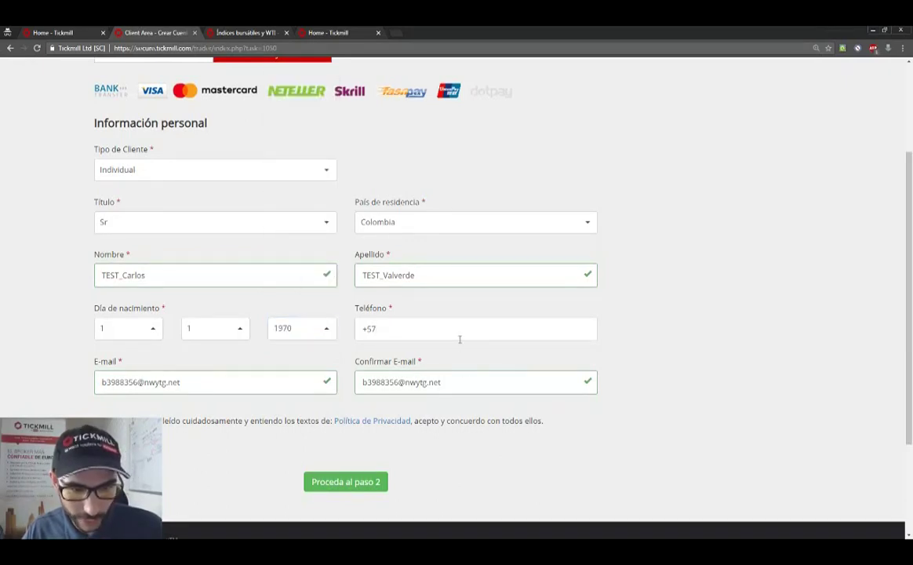
pyautogui.write('679')
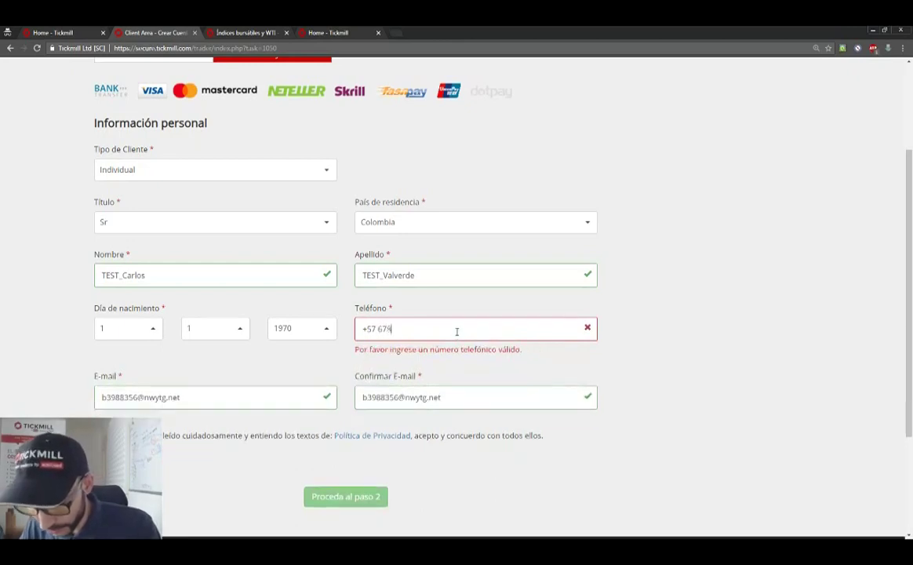
pyautogui.press('BackSpace')
pyautogui.write('874718')
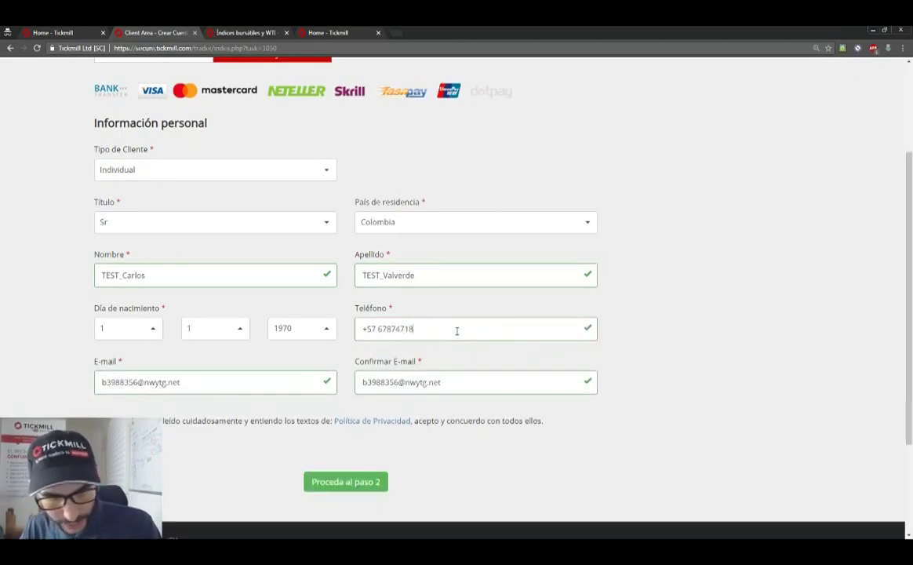
pyautogui.click(351, 483)
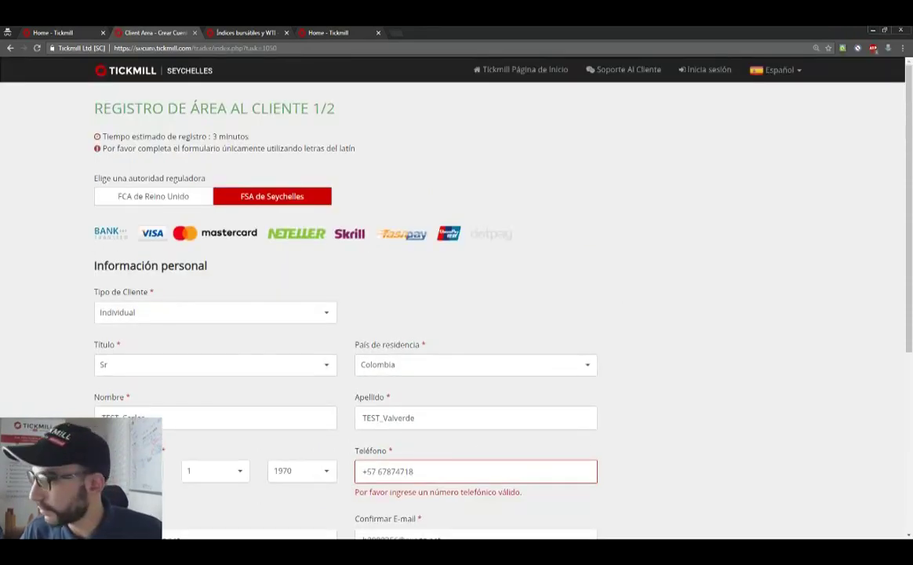
# Replace the phone digits with a new number and resubmit the form.
pyautogui.doubleClick(383, 474)
pyautogui.write('12345768')
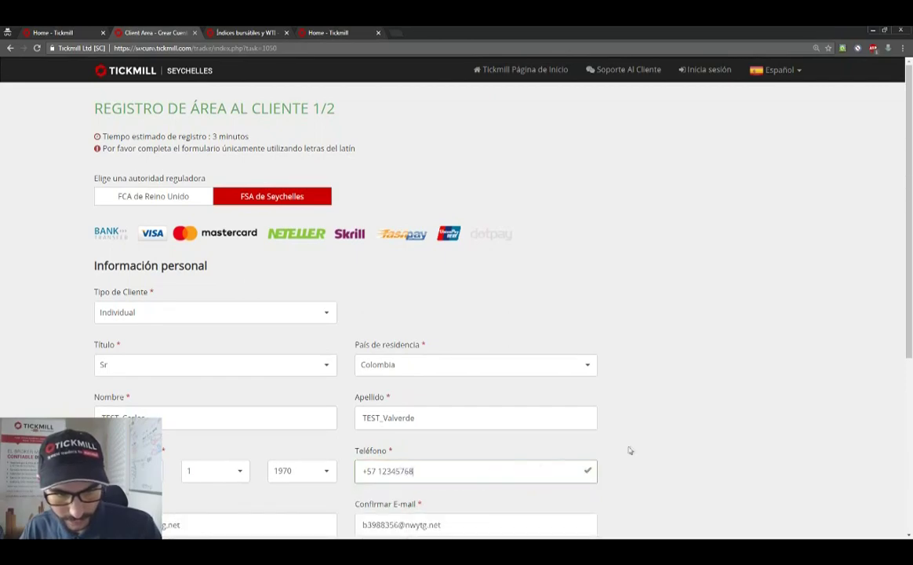
pyautogui.scroll(-2, 607, 453)
pyautogui.click(354, 528)
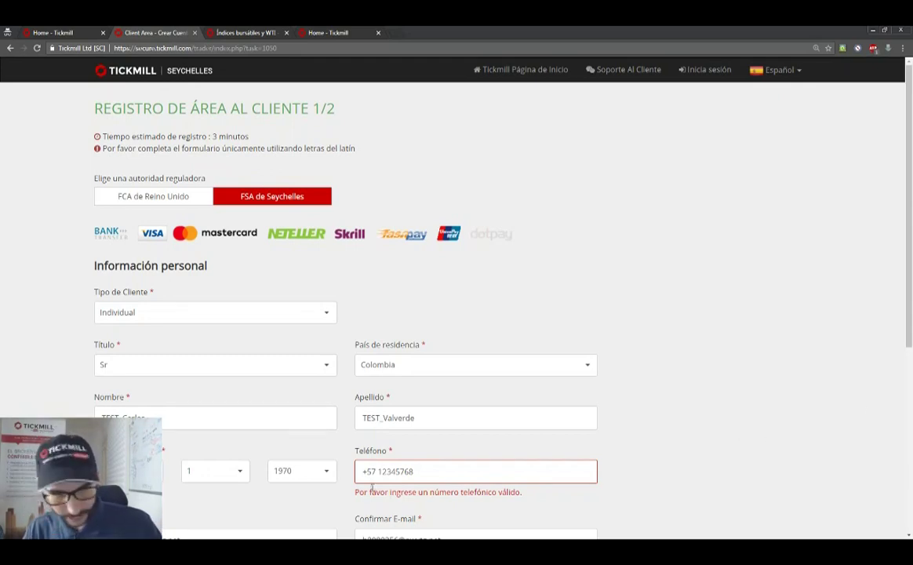
# Clear the phone digits, type another number, and submit again for step 2.
pyautogui.moveTo(411, 471); pyautogui.dragTo(384, 489)
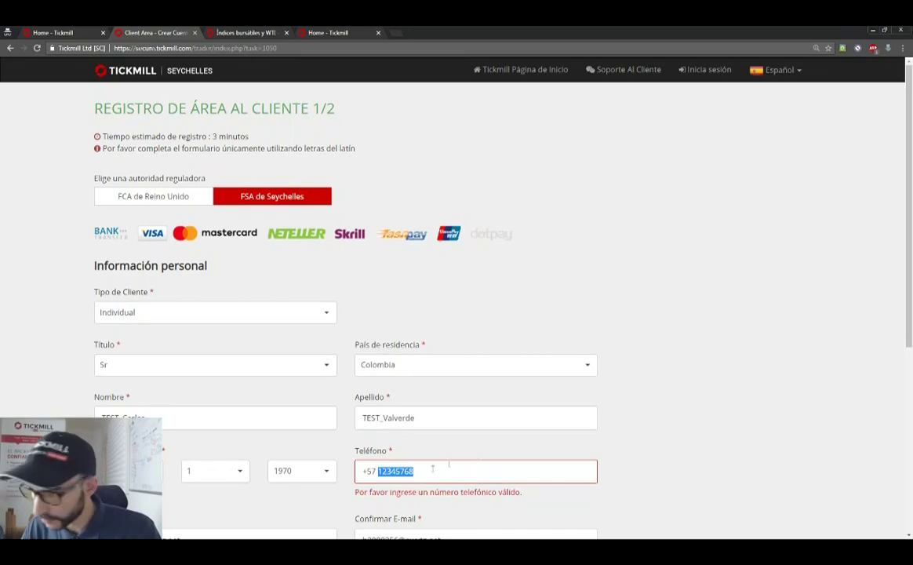
pyautogui.press('BackSpace')
pyautogui.press('BackSpace')
pyautogui.write('5551234')
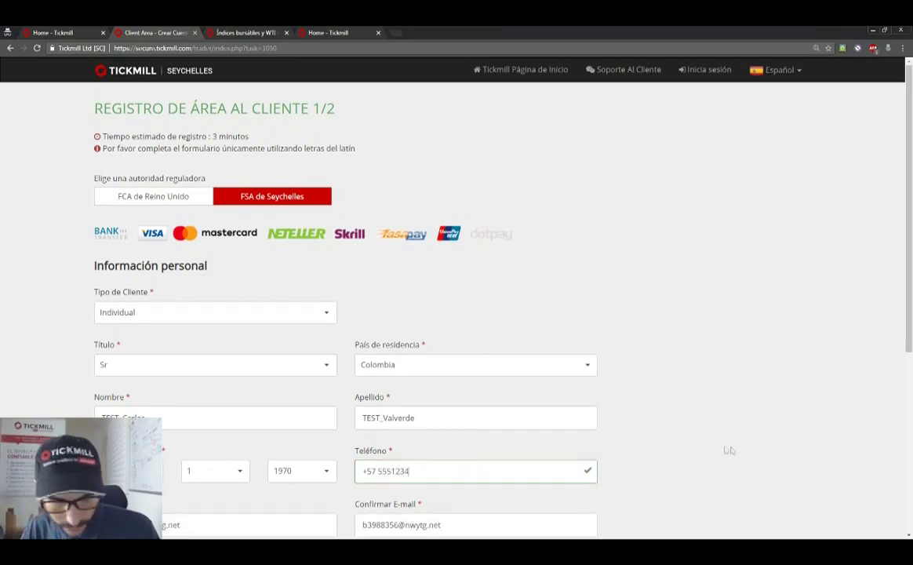
pyautogui.scroll(-2, 730, 449)
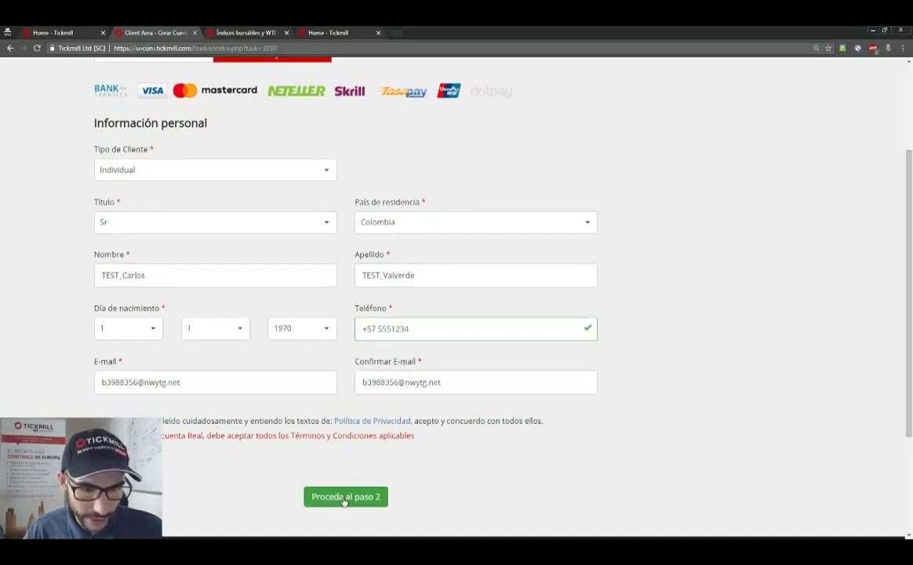
pyautogui.click(346, 496)
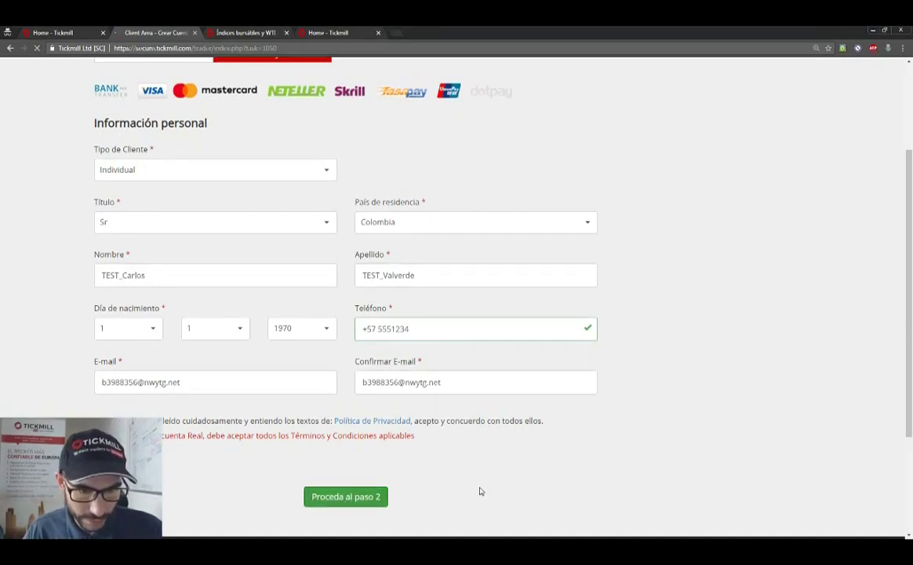
# Retype parts of the phone number once more to pass validation.
pyautogui.scroll(-2, 713, 391)
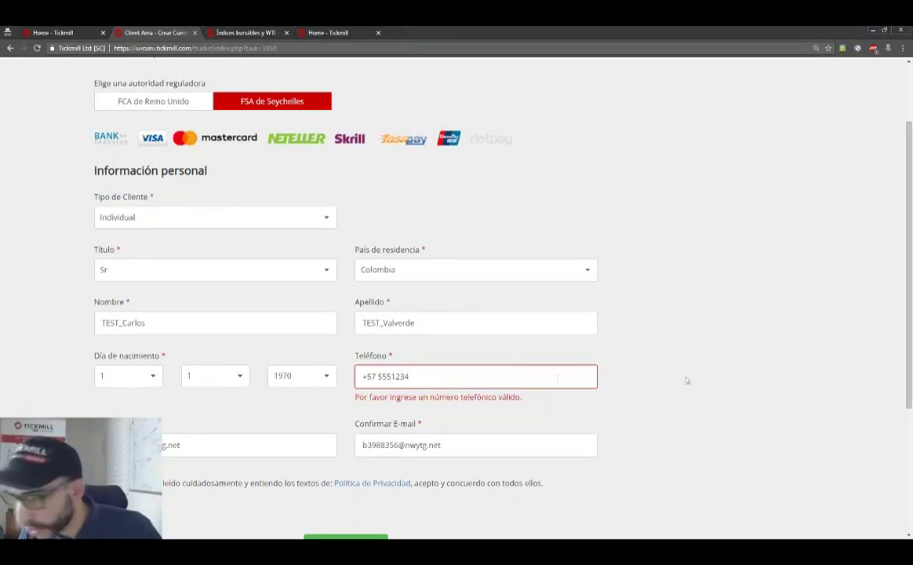
pyautogui.moveTo(422, 382); pyautogui.dragTo(381, 395)
pyautogui.write('555555')
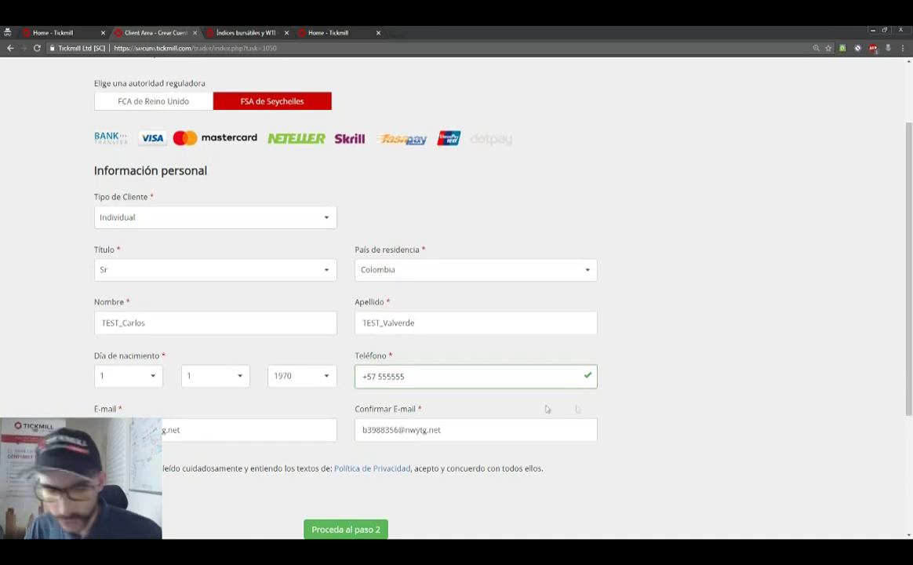
pyautogui.moveTo(379, 377); pyautogui.dragTo(392, 377)
pyautogui.write('5555')
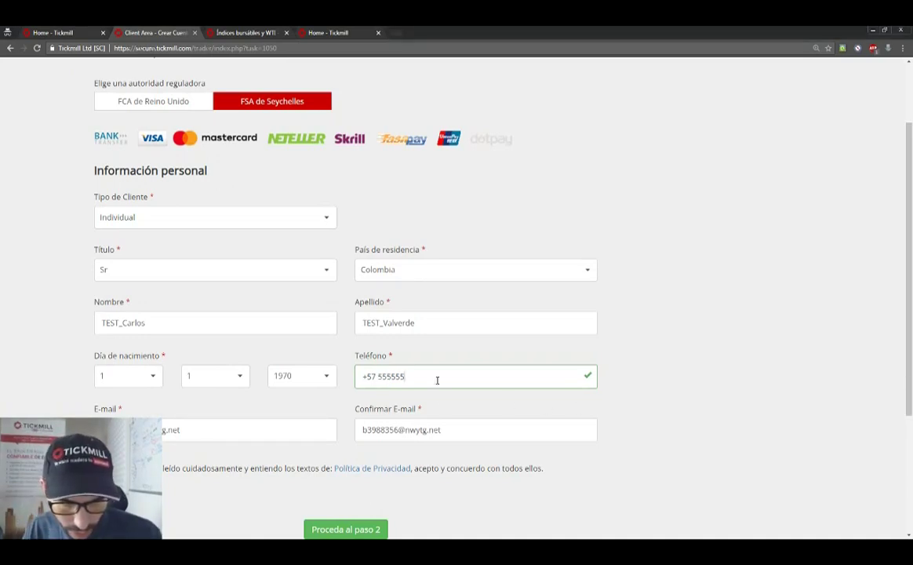
pyautogui.scroll(-2, 287, 429)
# Resubmit step 1, then replace the phone digits with a new number.
pyautogui.click(345, 436)
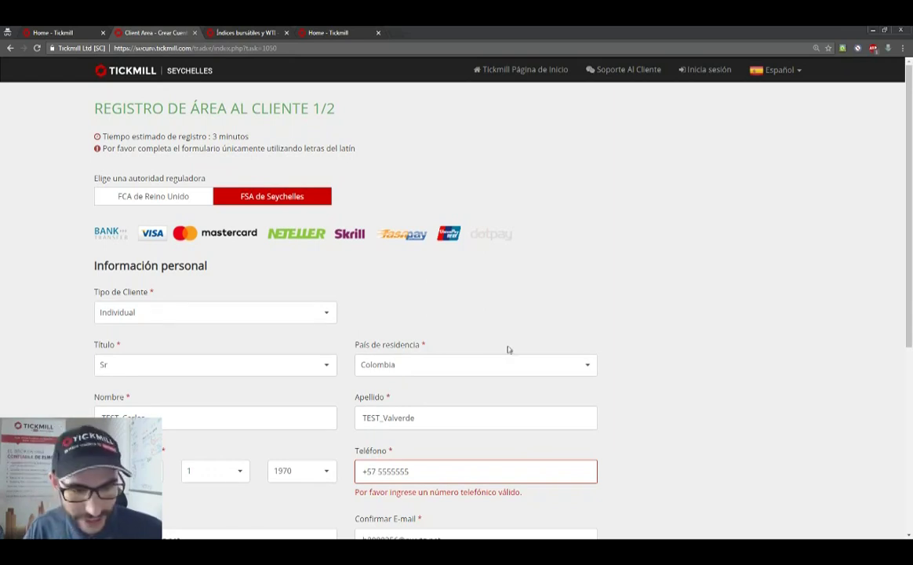
pyautogui.scroll(-2, 459, 376)
pyautogui.doubleClick(452, 377)
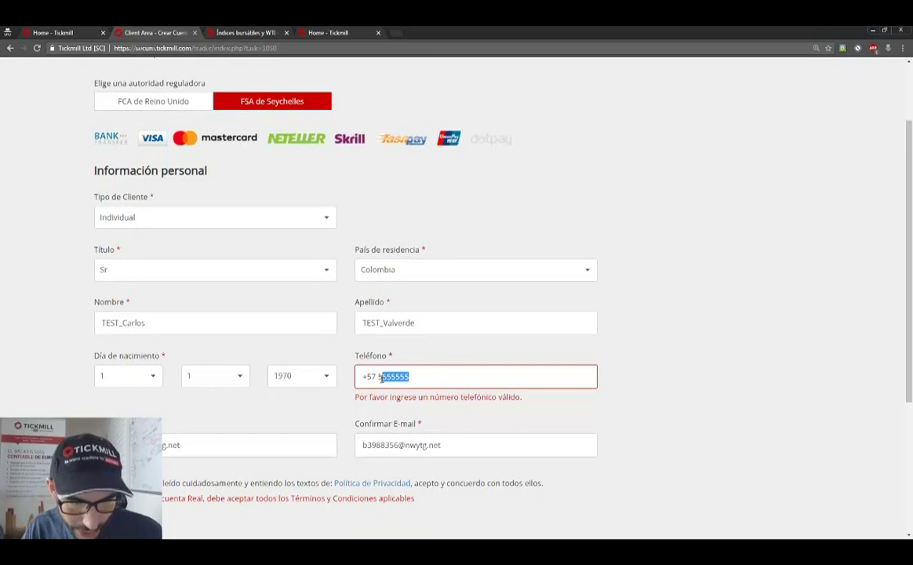
pyautogui.write('555')
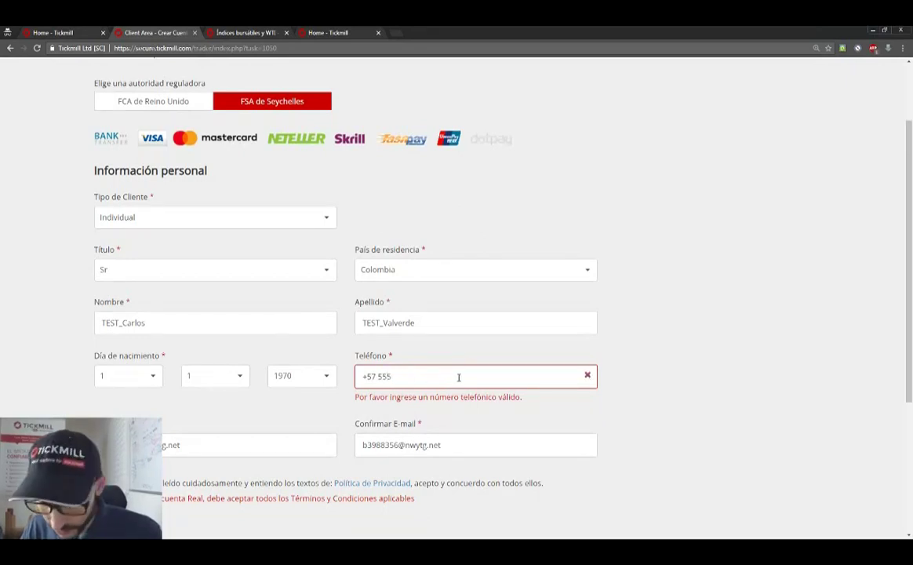
pyautogui.write('1278459')
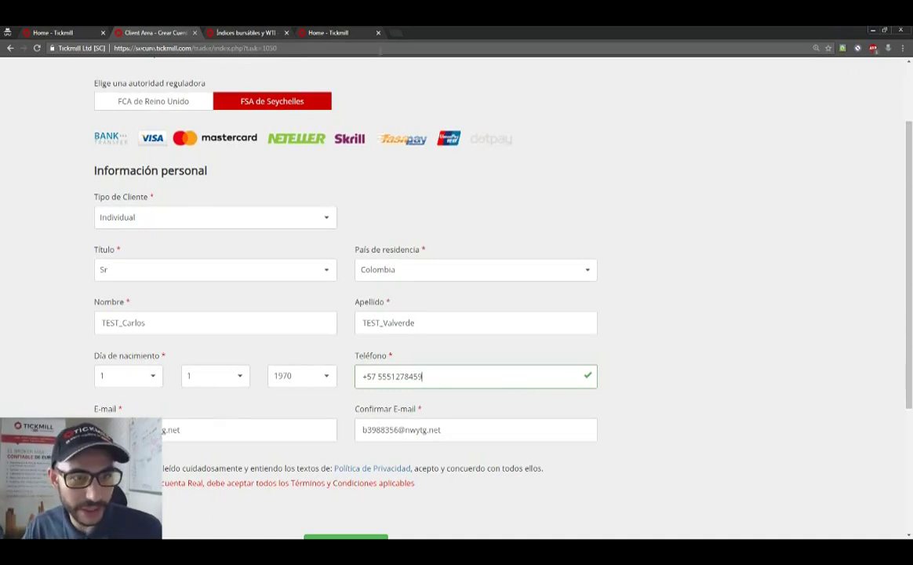
pyautogui.hotkey('ctrl', 'v')
pyautogui.hotkey('ctrl', 'z')
pyautogui.hotkey('ctrl', 'a')
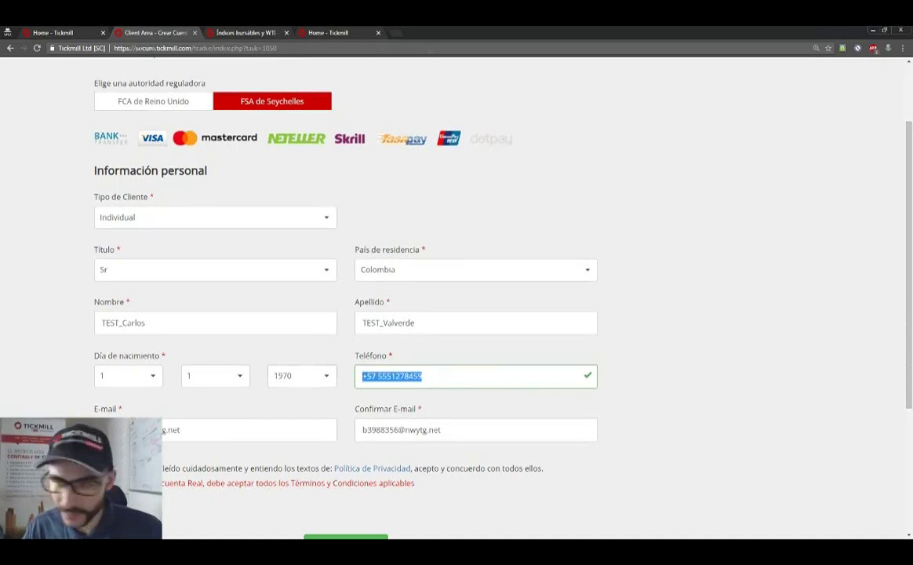
# Accept the privacy policy declaration and submit step 1.
pyautogui.hotkey('alt', 'Tab')
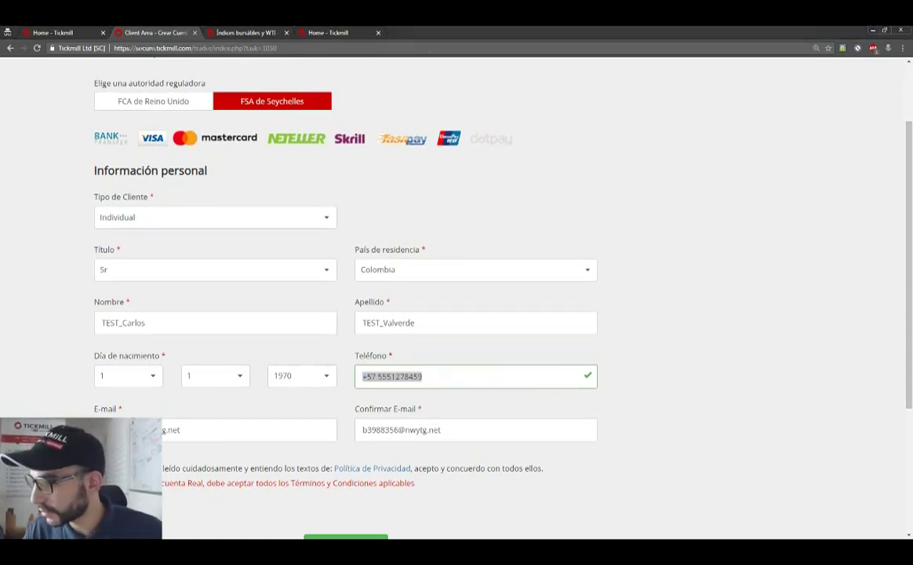
pyautogui.click(693, 416)
pyautogui.scroll(-1, 261, 483)
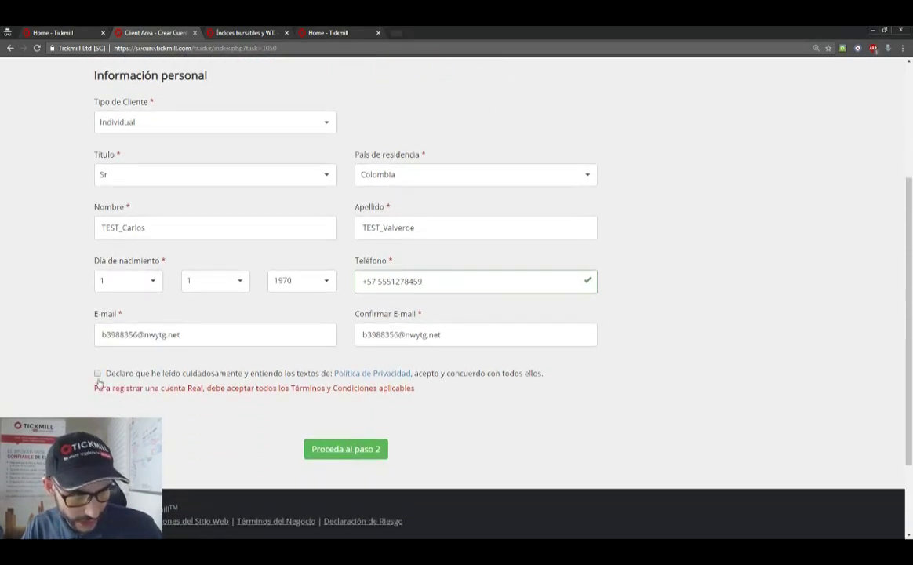
pyautogui.click(97, 374)
pyautogui.click(345, 446)
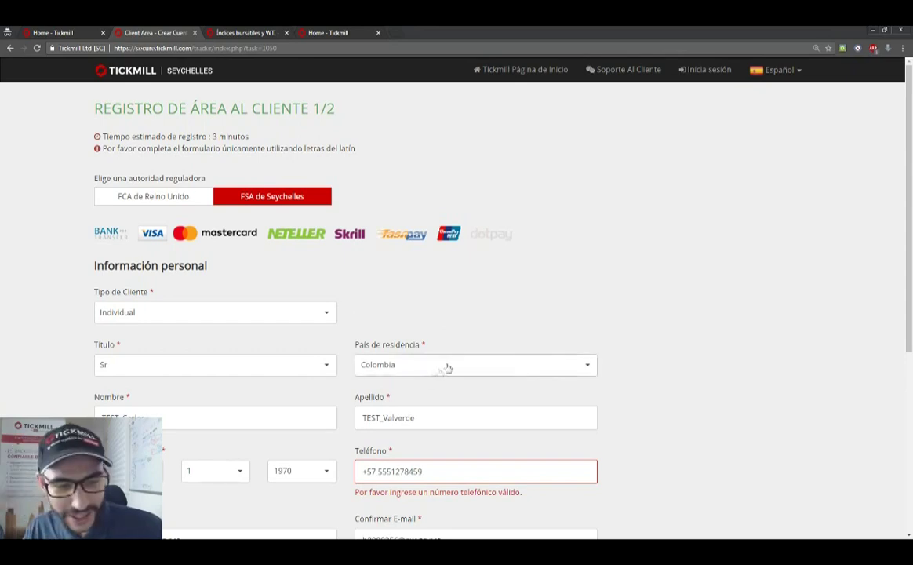
# Paste a new phone number over the old digits and resubmit step 1.
pyautogui.moveTo(434, 471); pyautogui.dragTo(378, 472)
pyautogui.hotkey('ctrl', 'v')
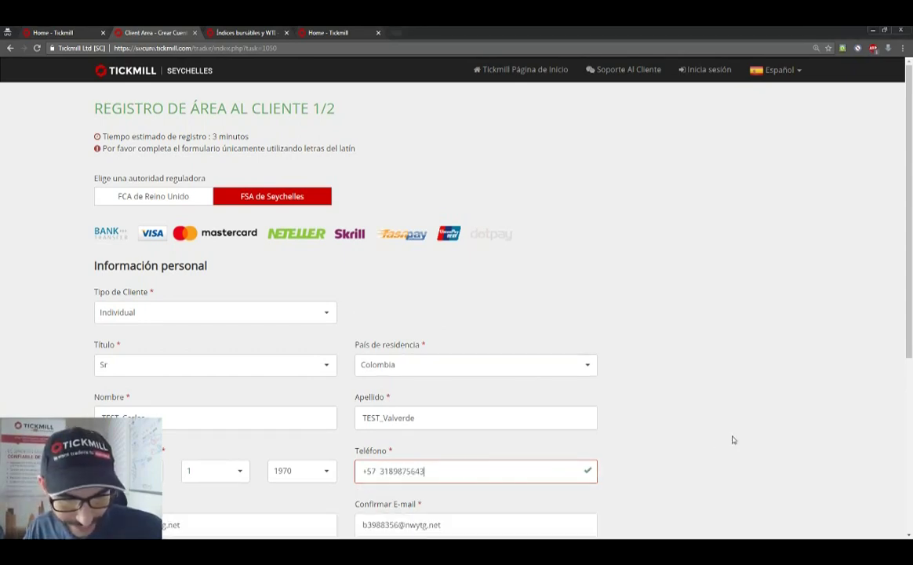
pyautogui.scroll(-3, 730, 435)
pyautogui.click(345, 482)
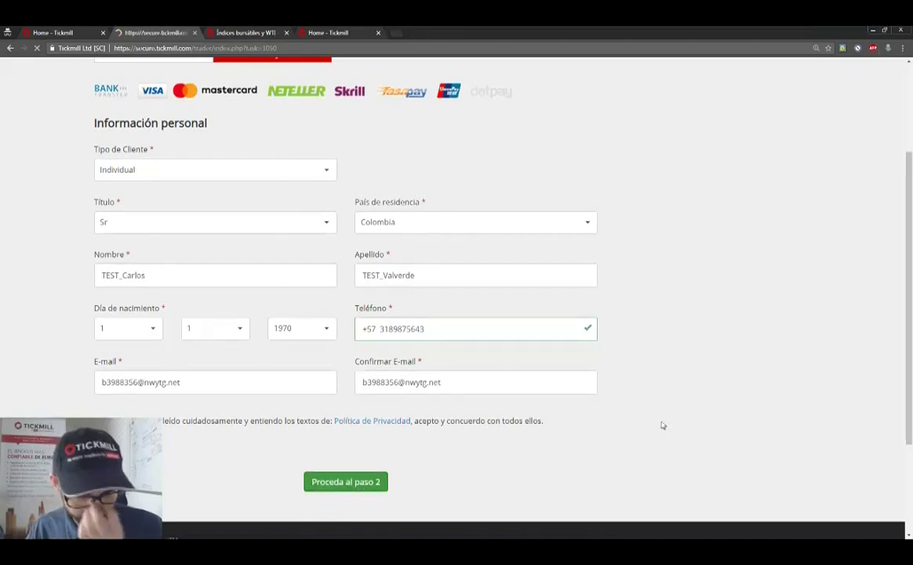
pyautogui.scroll(-2, 661, 422)
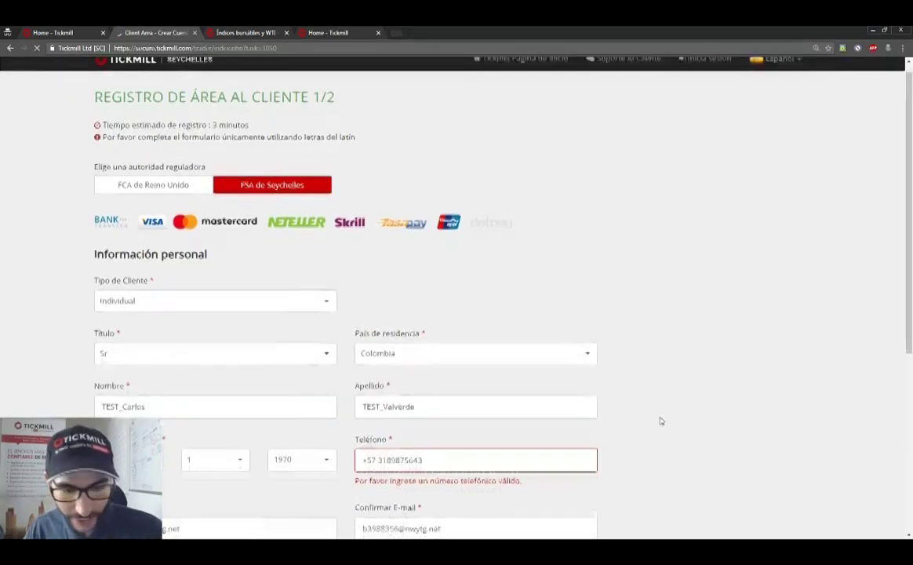
# Search 'mexi' and set Mexico as the country of residence.
pyautogui.click(394, 280)
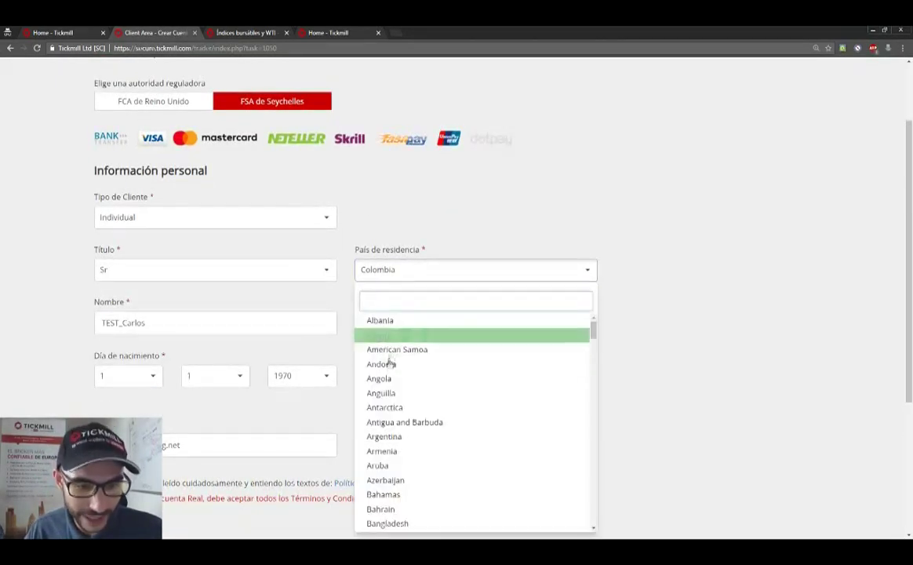
pyautogui.write('fr')
pyautogui.moveTo(377, 301); pyautogui.dragTo(351, 302)
pyautogui.write('mexi')
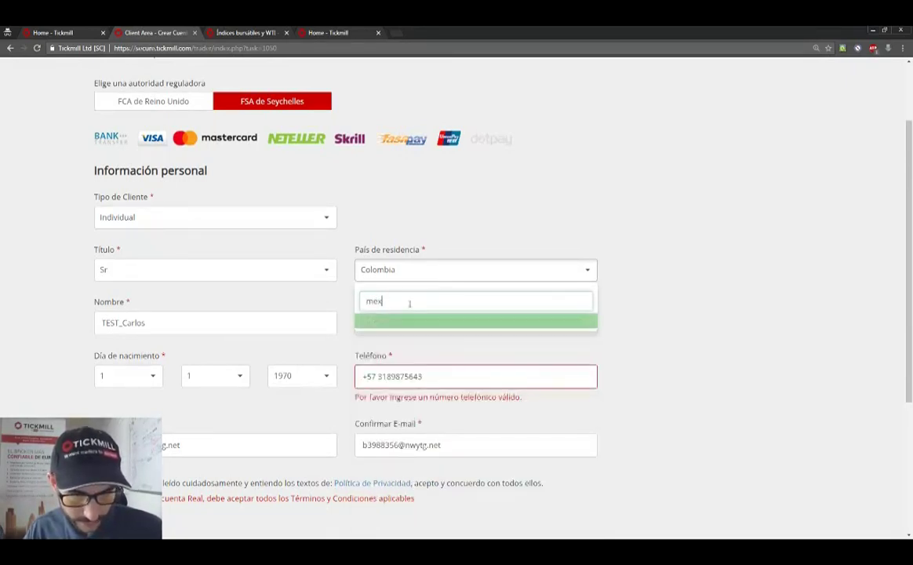
pyautogui.press('Return')
# Enter the phone number after +52 and submit step 1.
pyautogui.click(423, 378)
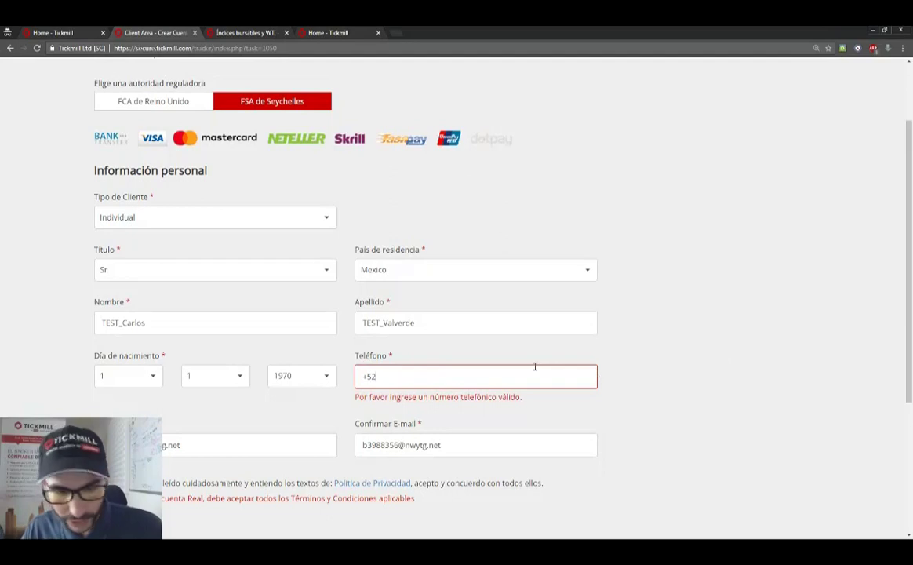
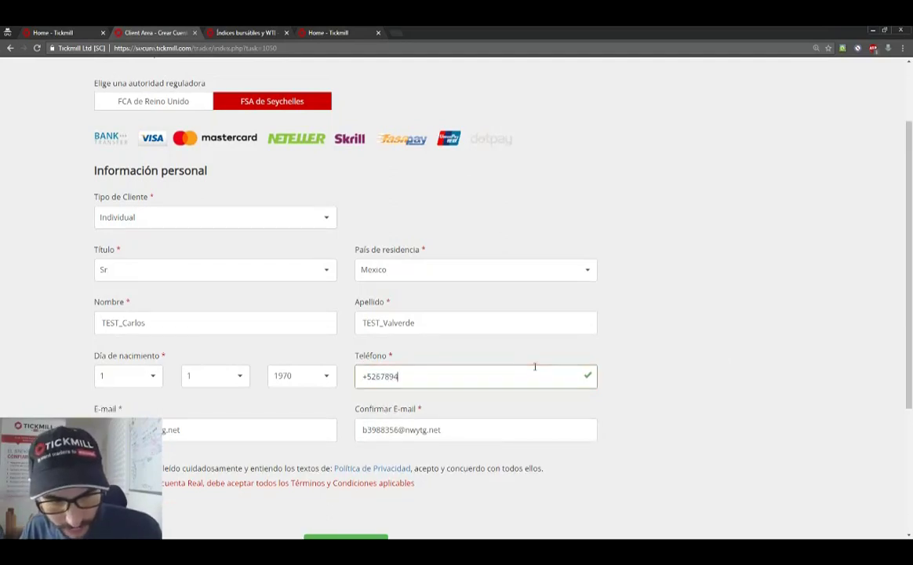
pyautogui.hotkey('ctrl', 'a')
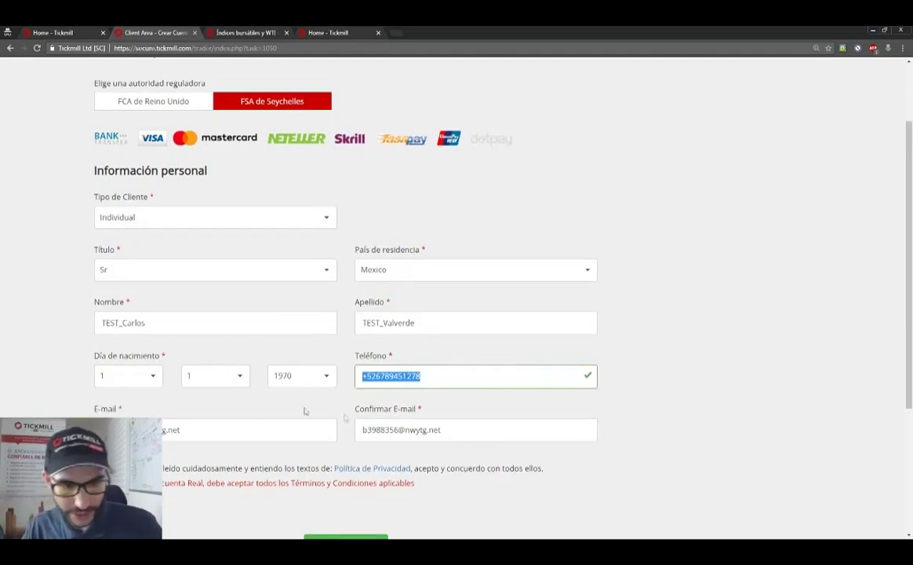
pyautogui.scroll(-1, 747, 405)
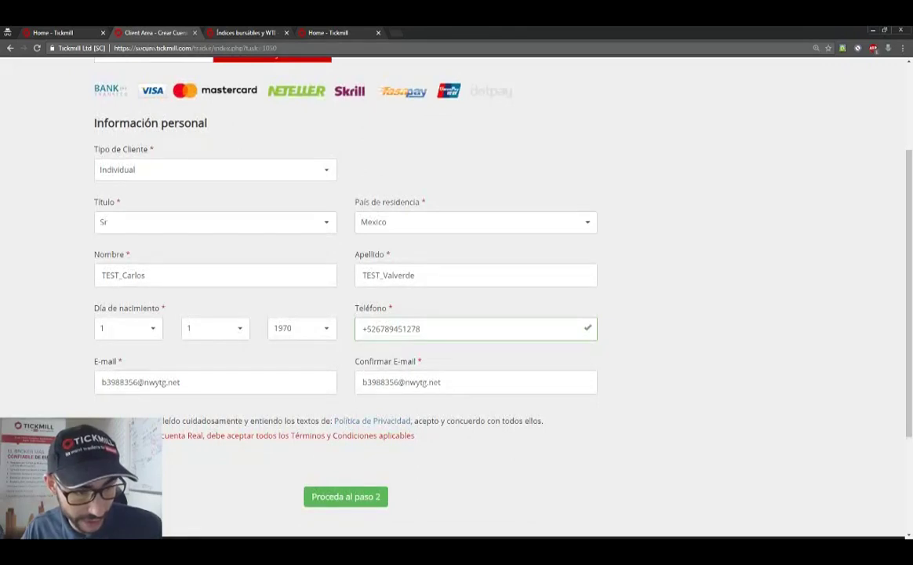
pyautogui.click(384, 500)
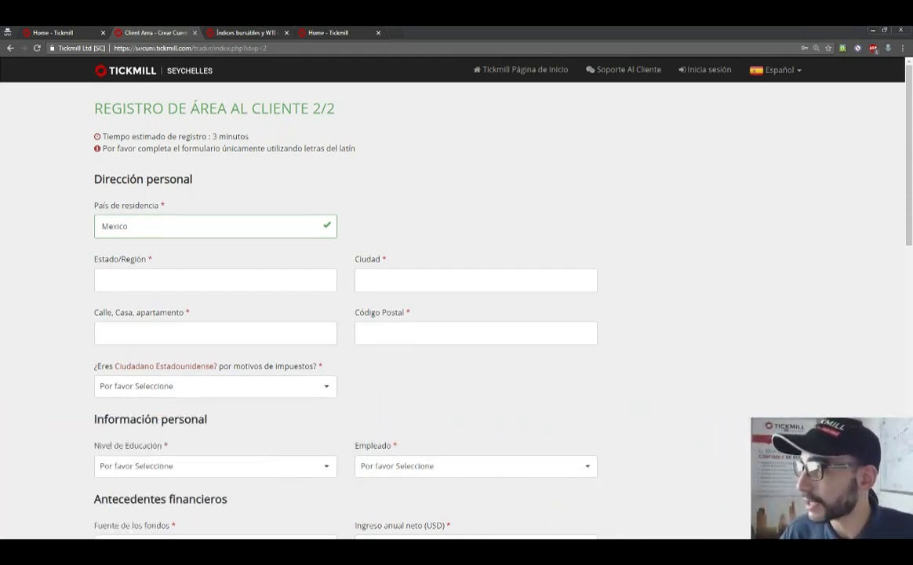
# Zoom the step 2/2 registration page in and back out.
pyautogui.hotkey('ctrl', '+')
pyautogui.hotkey('ctrl', '-')
pyautogui.click(275, 280)
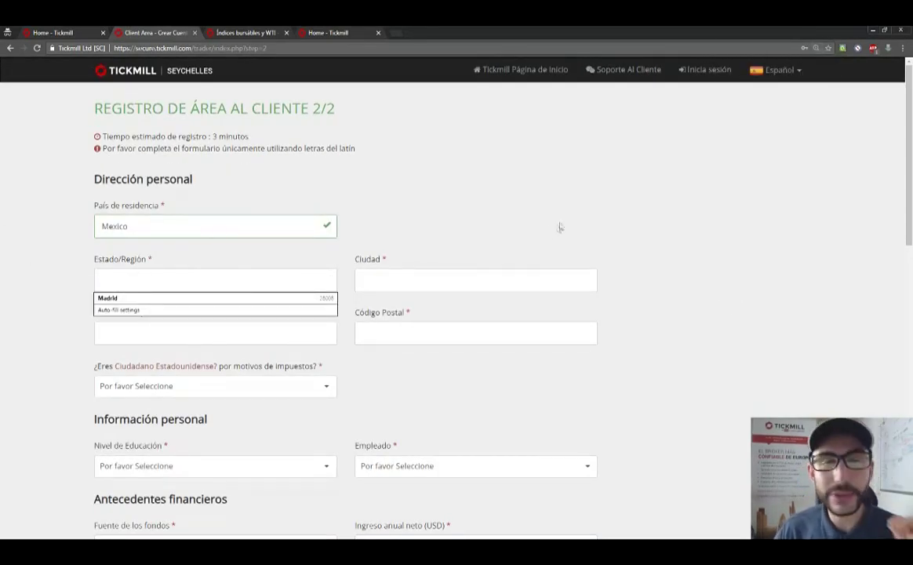
pyautogui.click(648, 205)
pyautogui.scroll(-1, 648, 208)
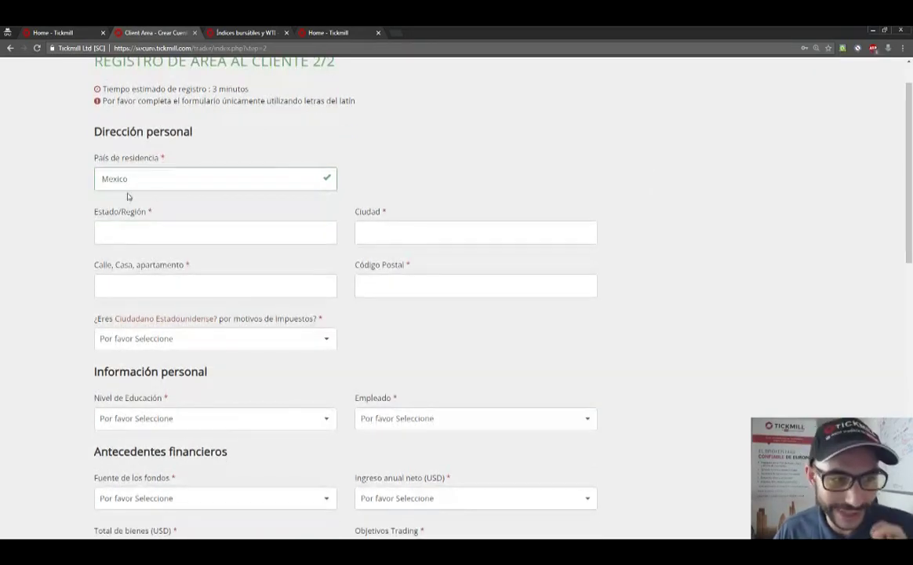
pyautogui.click(133, 228)
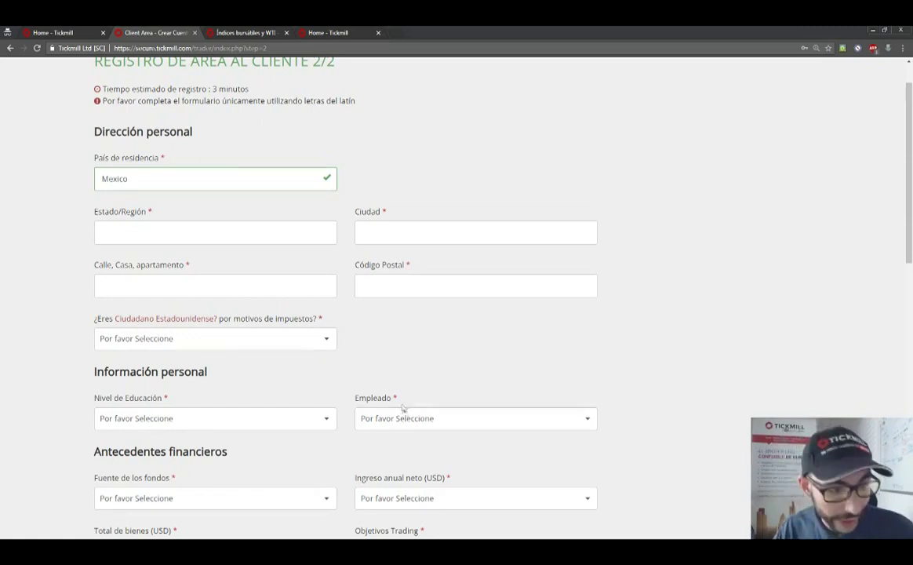
# Answer No to the US tax citizenship question.
pyautogui.scroll(-2, 618, 393)
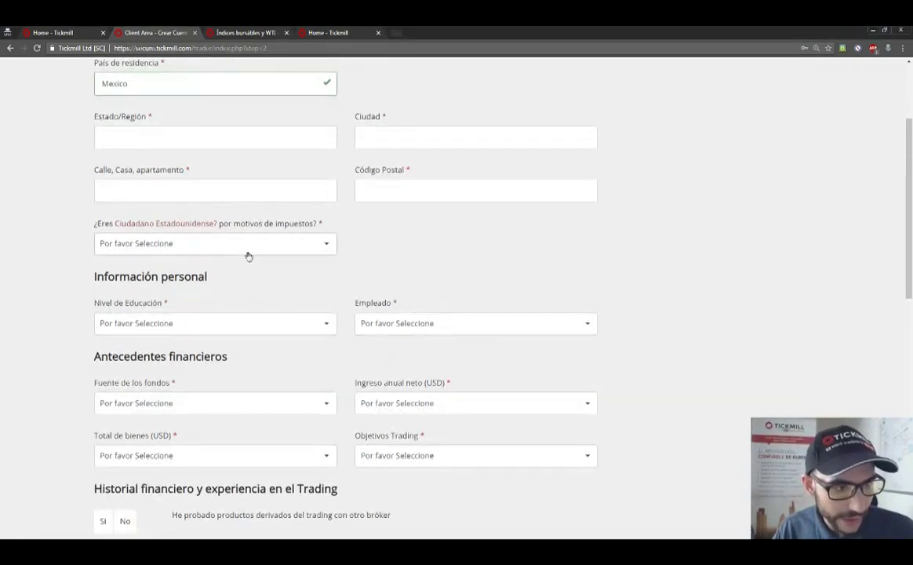
pyautogui.click(248, 246)
pyautogui.click(149, 296)
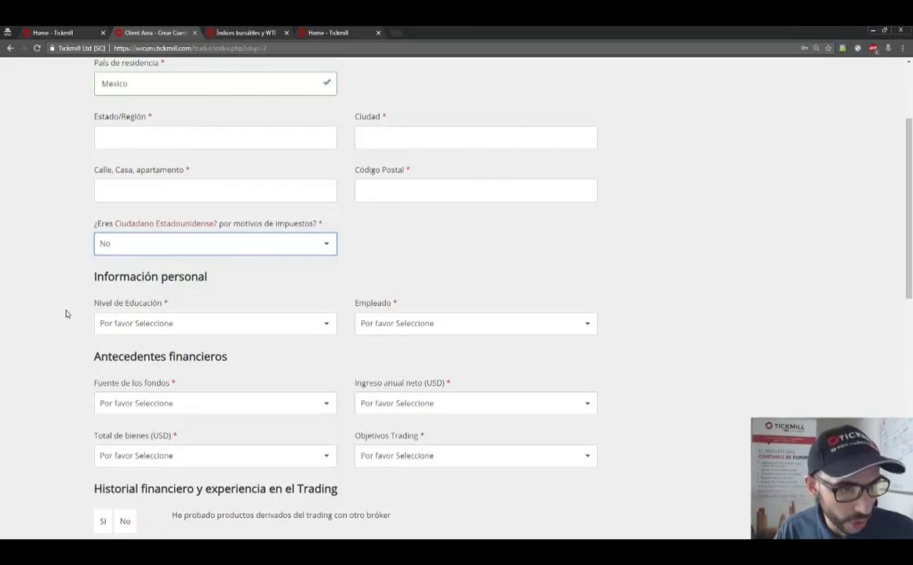
pyautogui.scroll(-1, 69, 311)
pyautogui.scroll(-2, 604, 277)
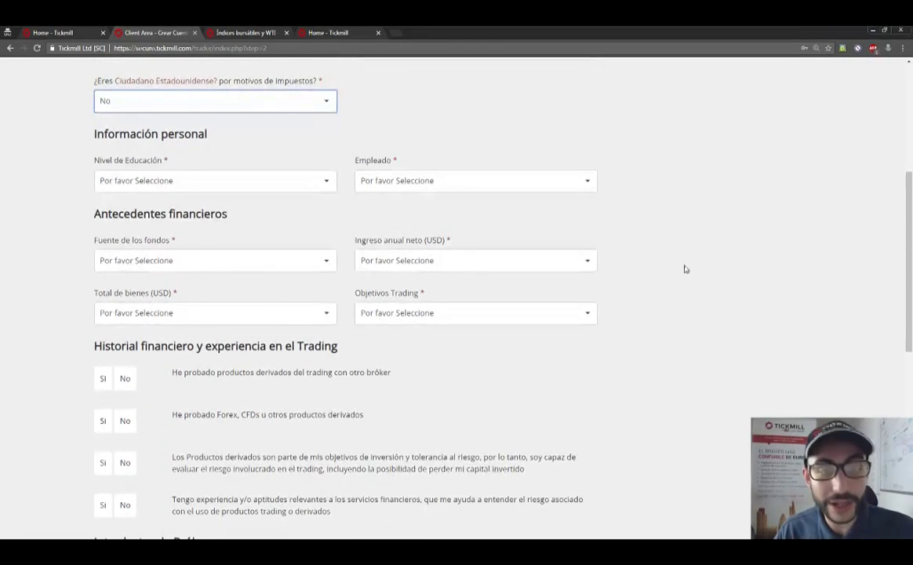
pyautogui.scroll(-2, 648, 277)
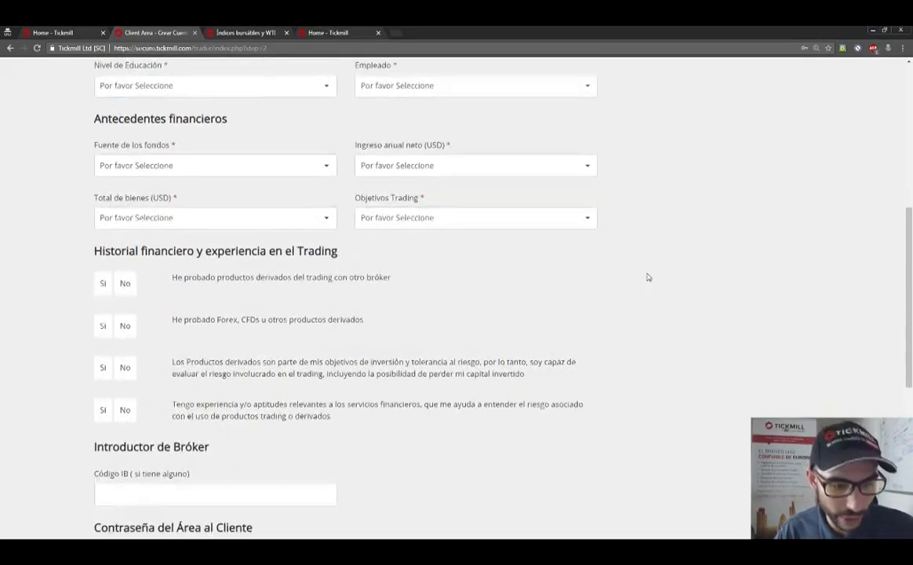
pyautogui.scroll(-2, 648, 277)
pyautogui.scroll(3, 648, 275)
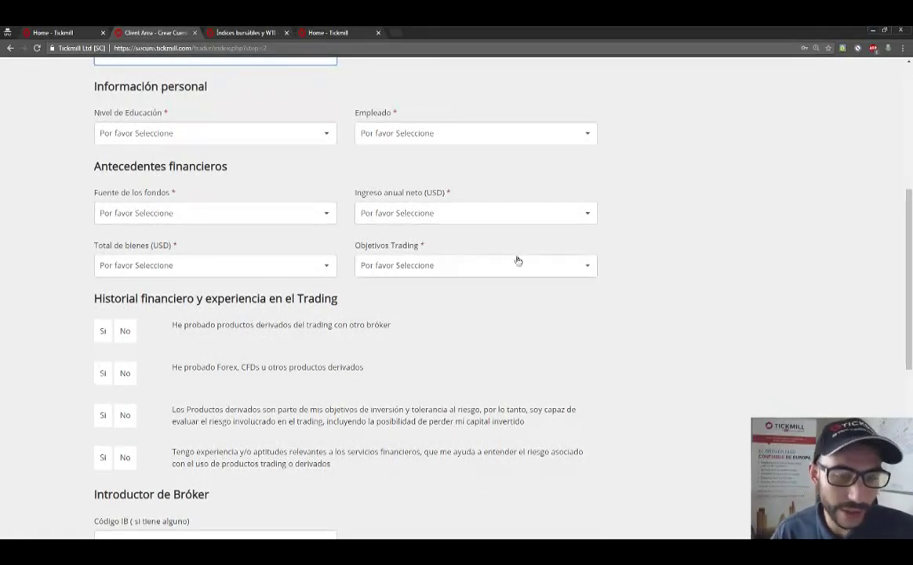
# Open and close the education, employment and annual income choices unanswered.
pyautogui.click(193, 141)
pyautogui.click(583, 154)
pyautogui.click(523, 136)
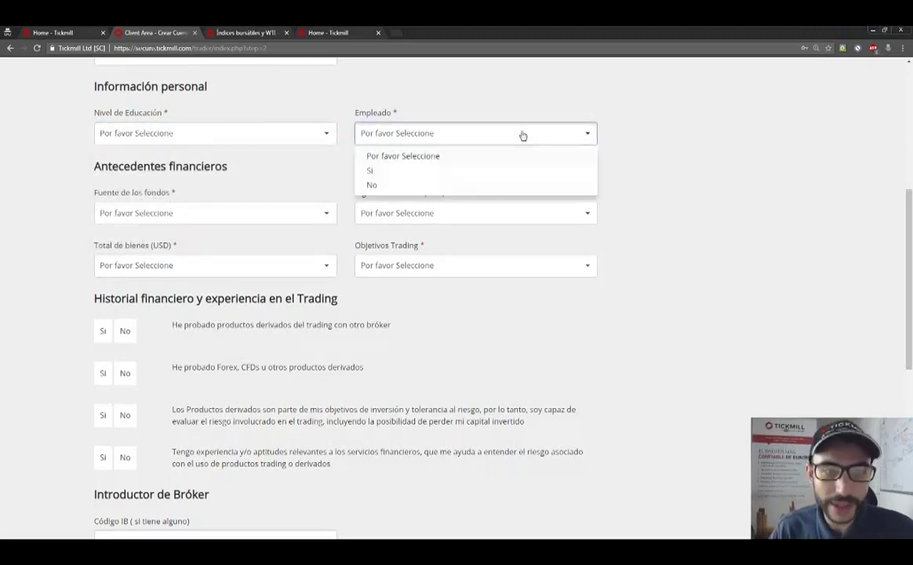
pyautogui.click(514, 212)
pyautogui.click(503, 214)
pyautogui.click(675, 224)
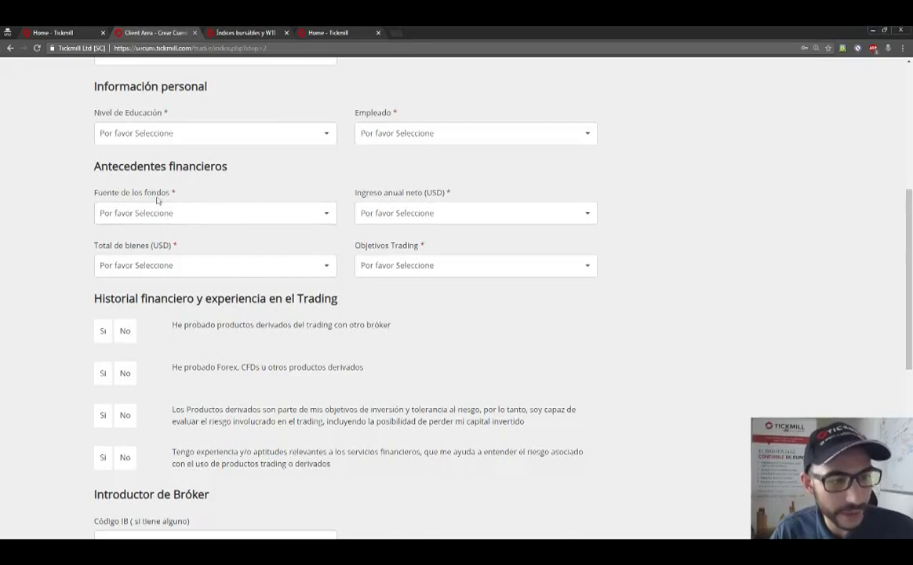
# Click into the introducing broker code field, leaving it empty.
pyautogui.scroll(-2, 440, 275)
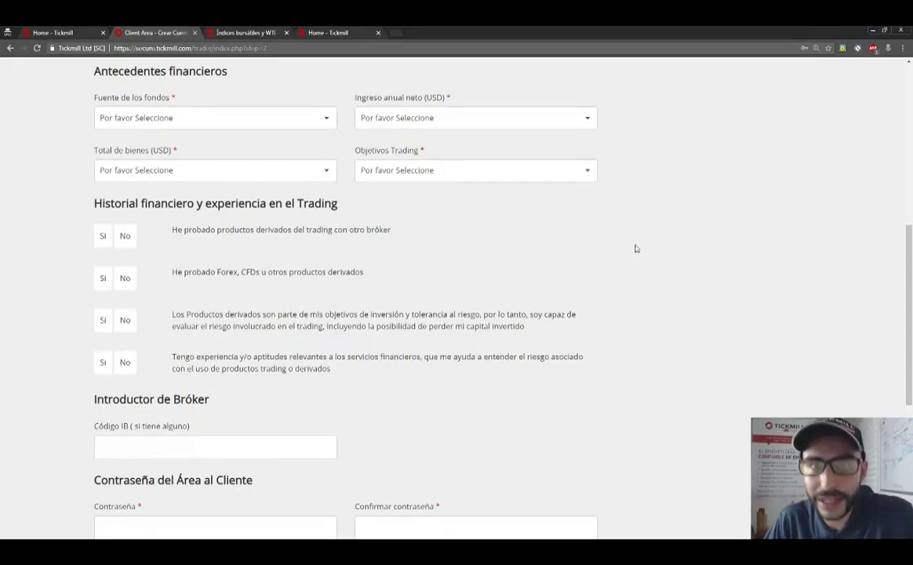
pyautogui.scroll(-2, 255, 245)
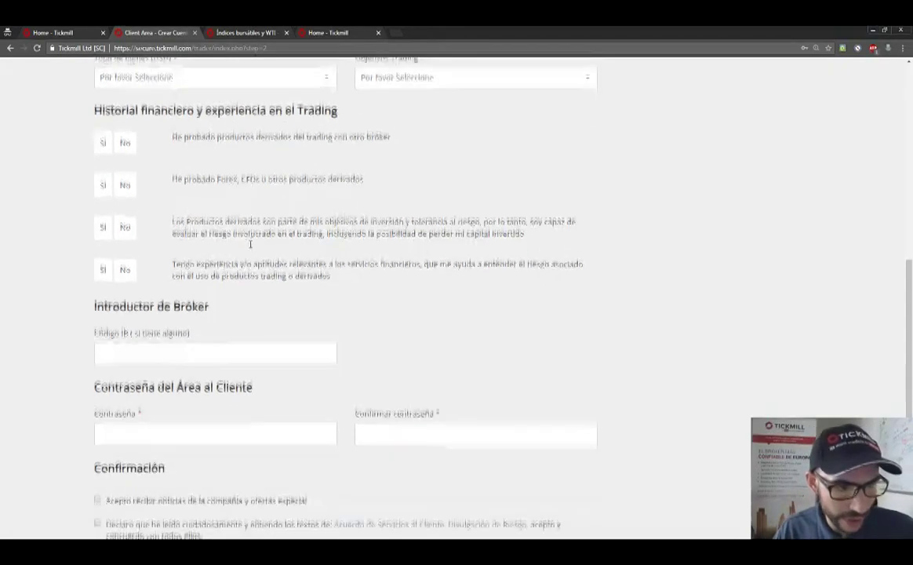
pyautogui.click(121, 361)
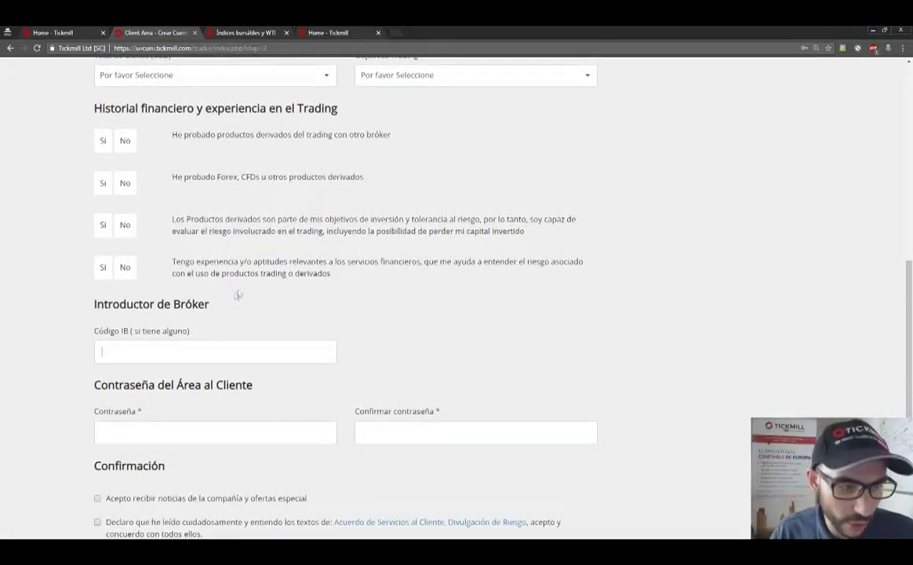
pyautogui.scroll(-2, 459, 290)
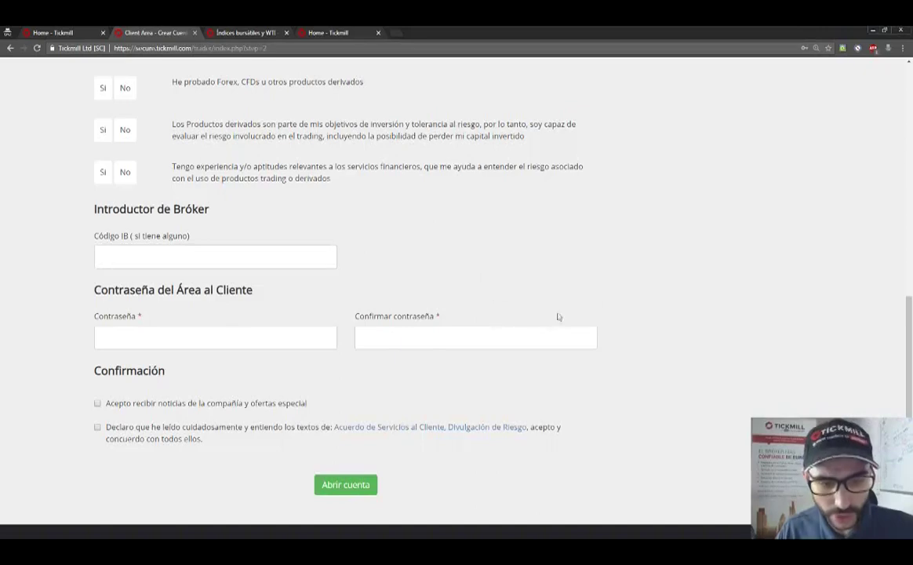
pyautogui.scroll(-2, 641, 296)
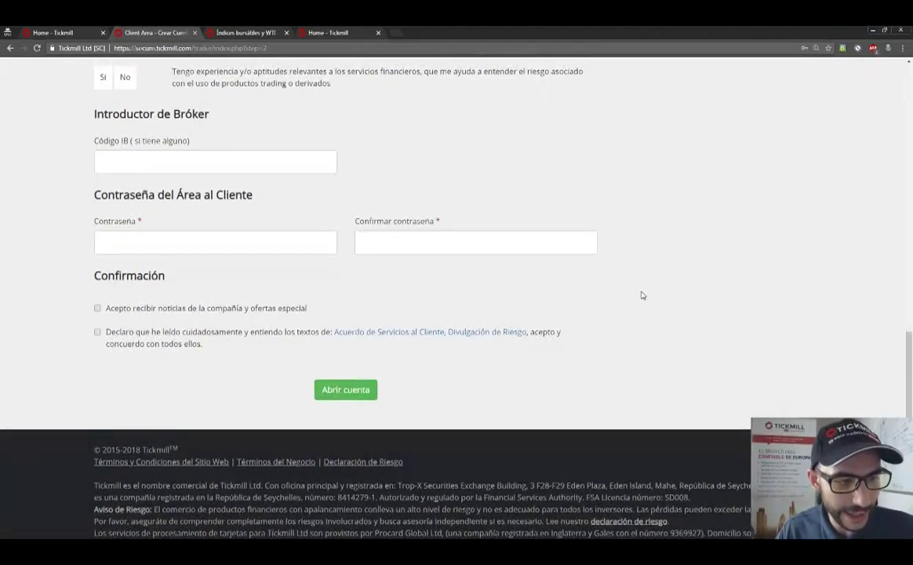
pyautogui.scroll(1, 641, 296)
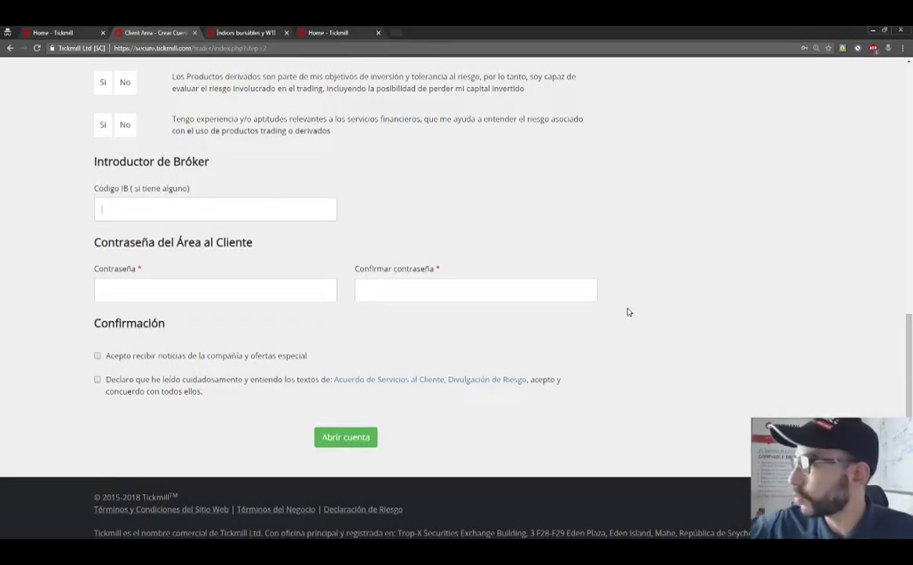
# Click the password field, then submit with Abrir cuenta while fields remain blank.
pyautogui.click(306, 290)
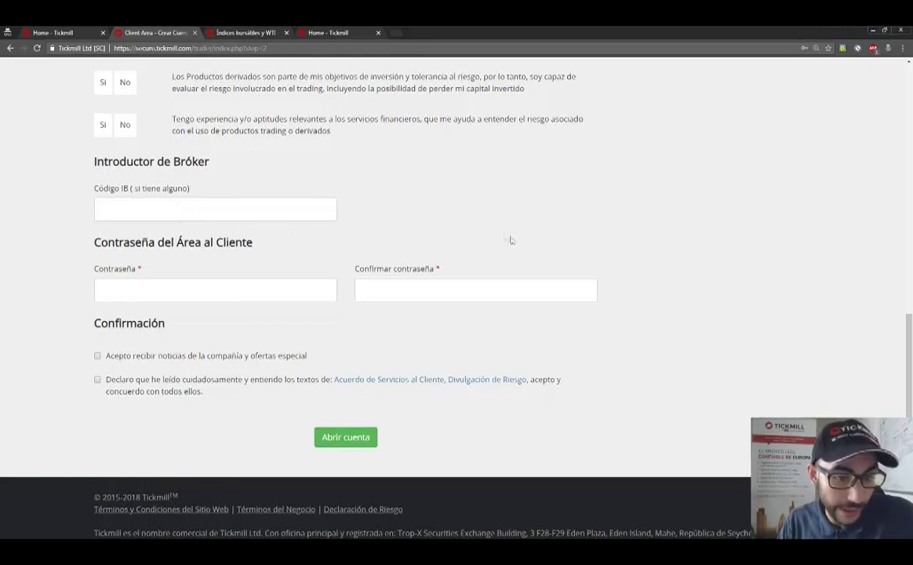
pyautogui.scroll(-2, 683, 267)
pyautogui.scroll(4, 690, 298)
pyautogui.scroll(5, 694, 305)
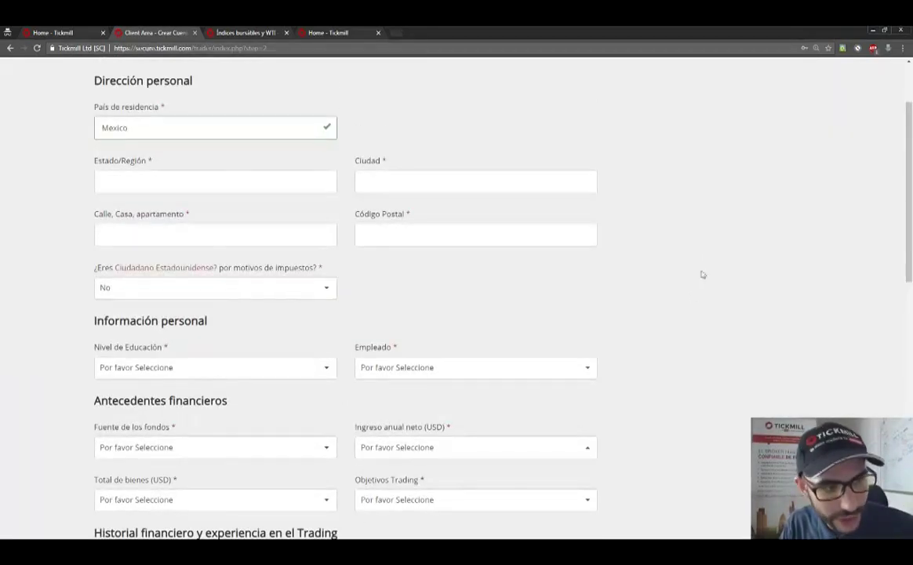
pyautogui.scroll(-5, 701, 279)
pyautogui.scroll(-3, 703, 277)
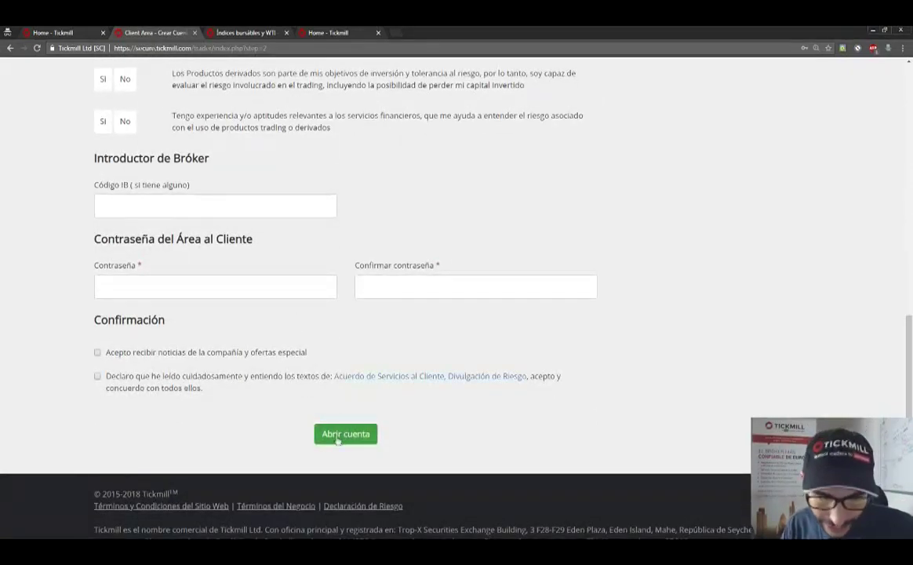
pyautogui.click(376, 441)
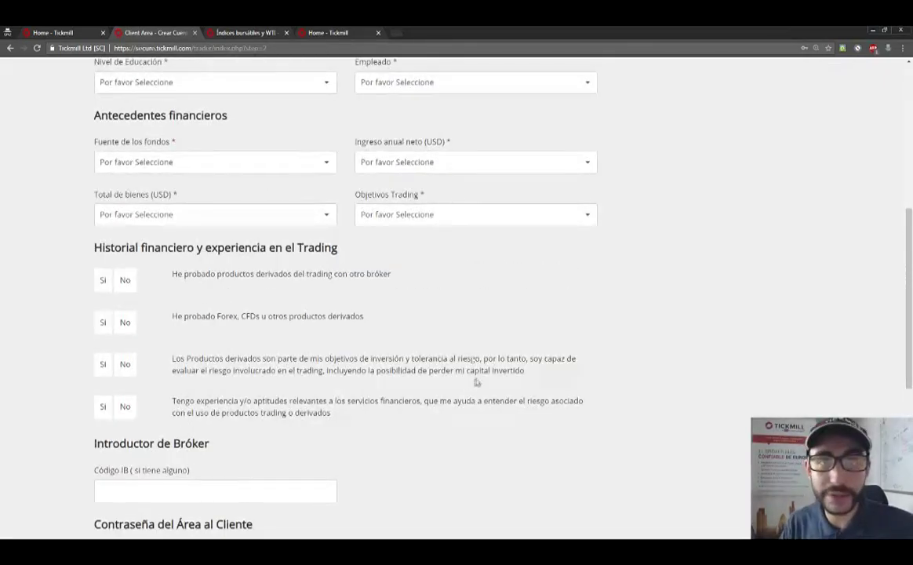
# Scroll through the step 2/2 form's address and financial background sections.
pyautogui.scroll(-3, 475, 381)
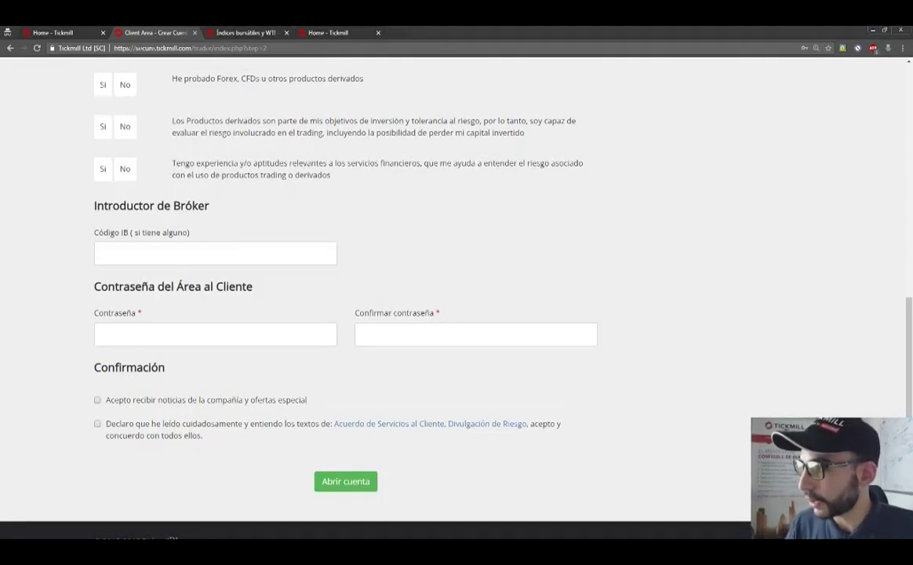
pyautogui.scroll(3, 711, 336)
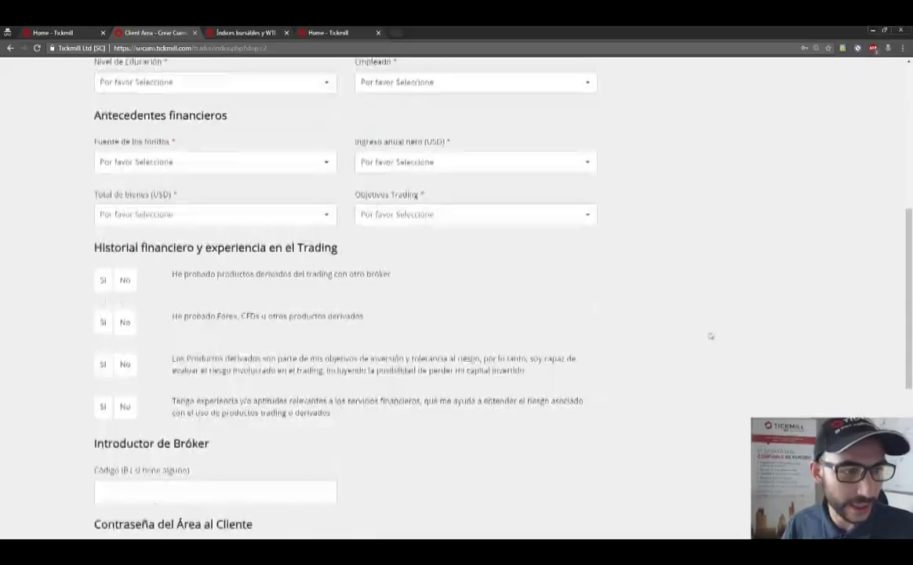
pyautogui.scroll(2, 711, 336)
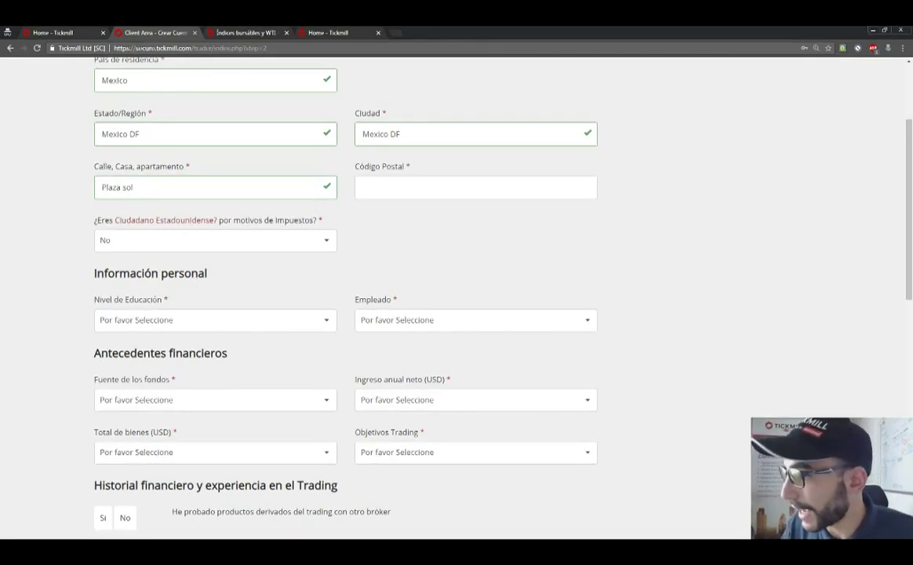
# From the Tickmill homepage, open Inicia sesión > Tickmill - Seychelles client login.
pyautogui.click(337, 32)
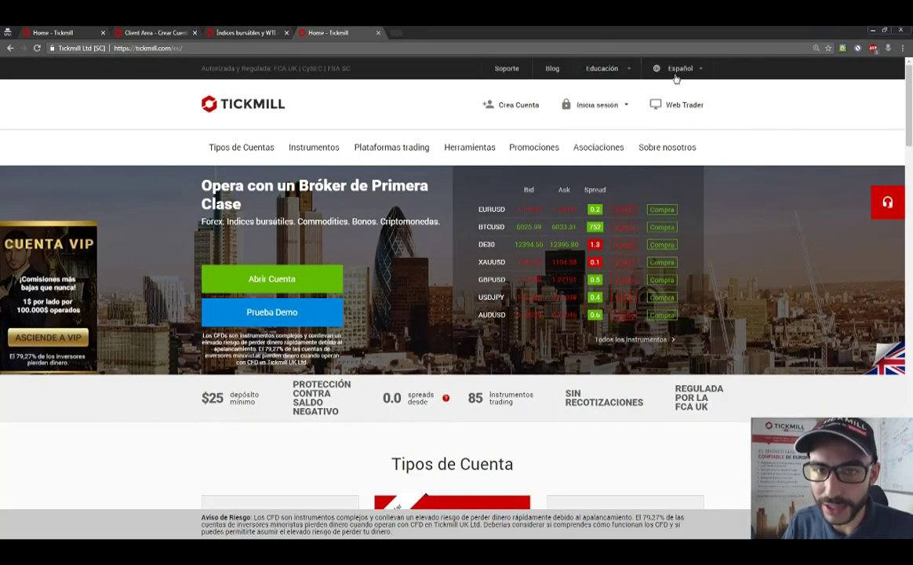
pyautogui.moveTo(601, 106)
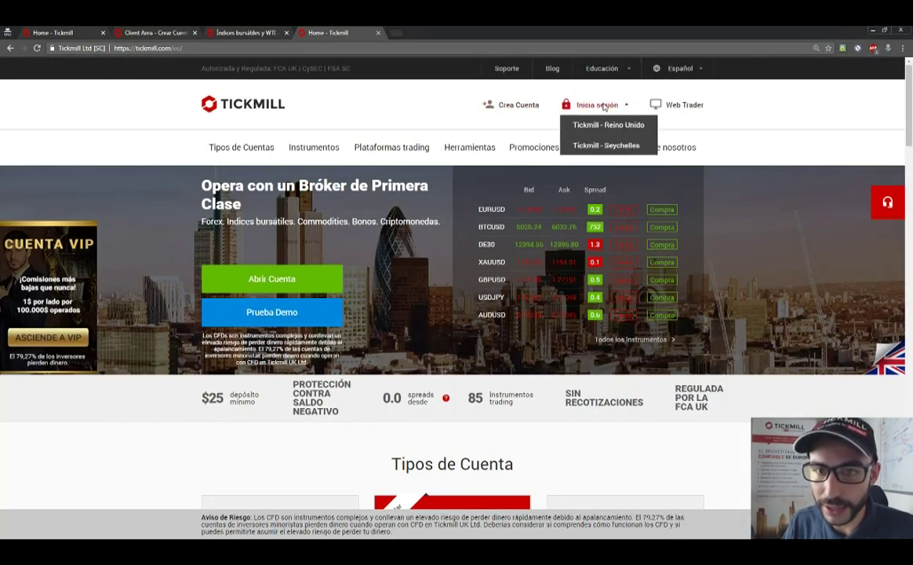
pyautogui.click(609, 147)
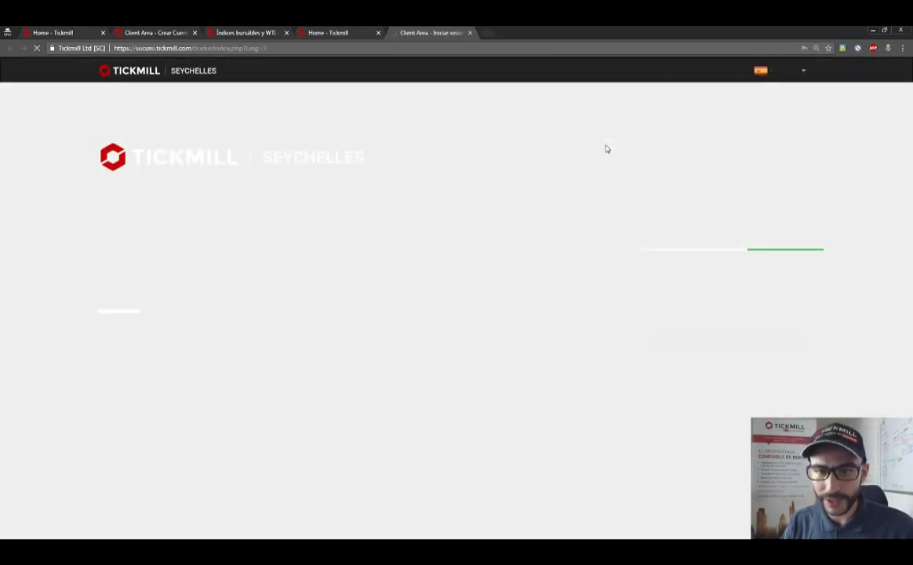
pyautogui.click(747, 282)
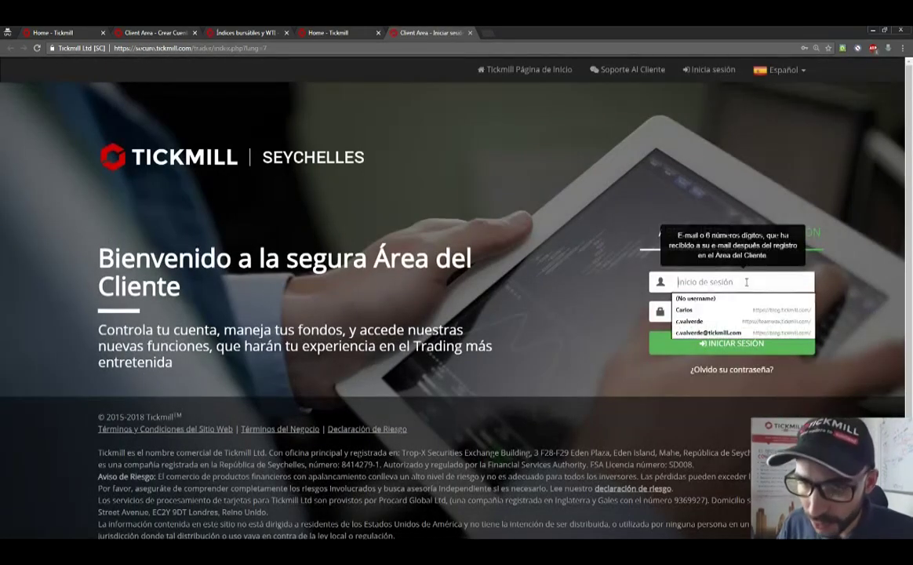
pyautogui.click(457, 281)
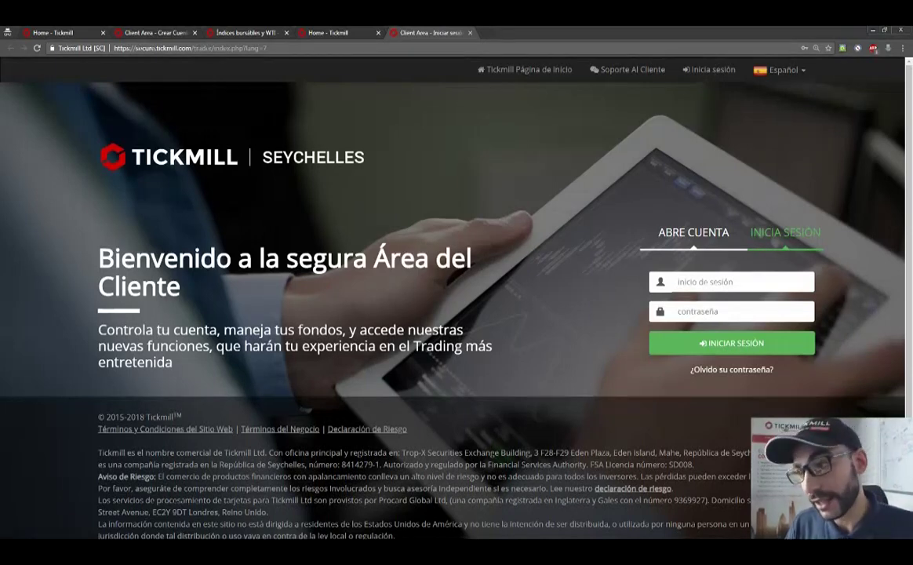
# Enter the login username and the account password.
pyautogui.click(701, 276)
pyautogui.press('Tab')
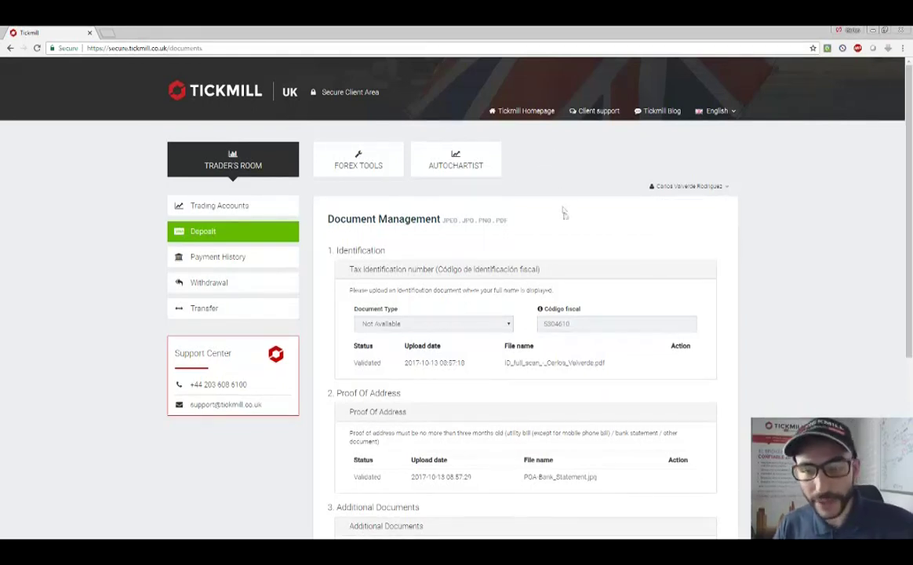
# Switch the client area language from English to Español.
pyautogui.moveTo(684, 186)
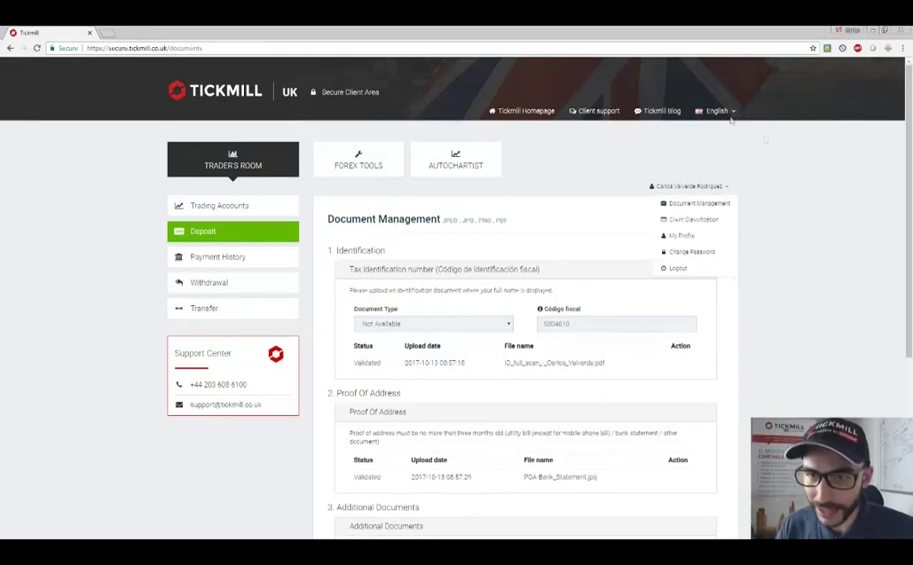
pyautogui.moveTo(719, 112)
pyautogui.click(688, 164)
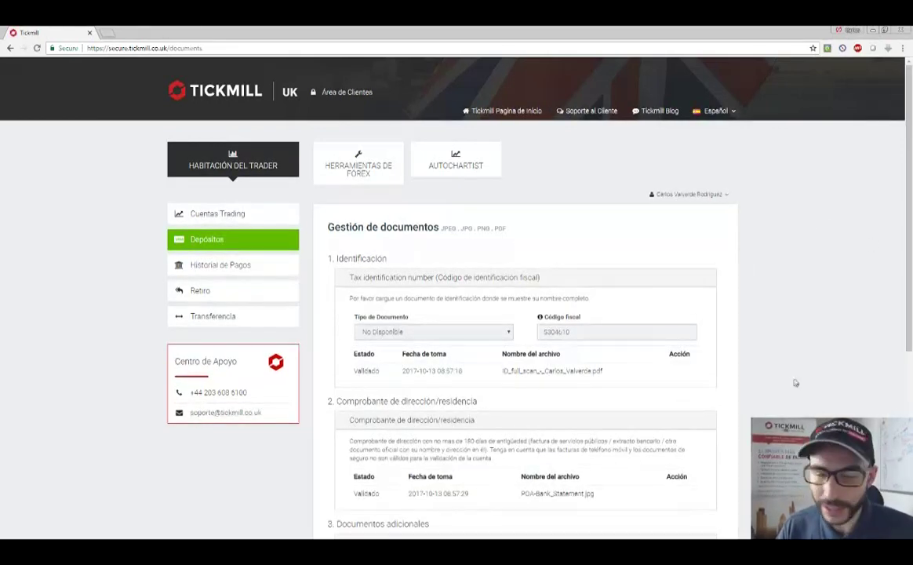
# In Gestión de documentos, select the identity scan and POA-Bank_Statement.jpg file names to review them.
pyautogui.scroll(-3, 857, 341)
pyautogui.scroll(1, 859, 342)
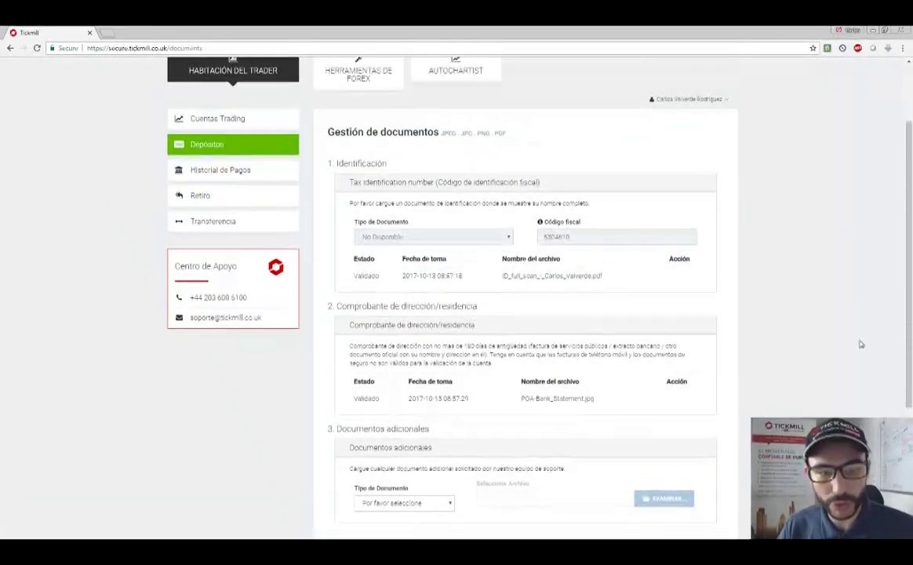
pyautogui.moveTo(503, 274); pyautogui.dragTo(608, 284)
pyautogui.click(608, 284)
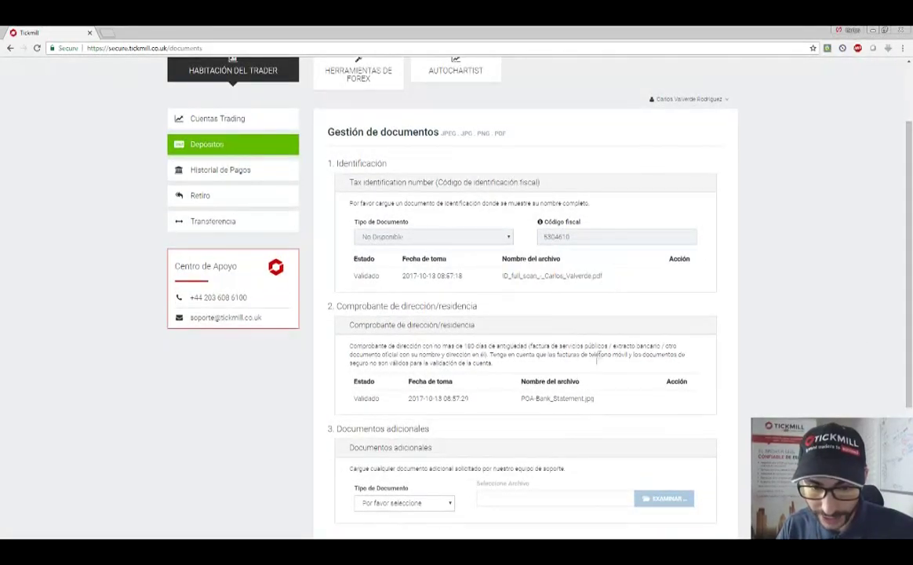
pyautogui.moveTo(594, 399); pyautogui.dragTo(517, 409)
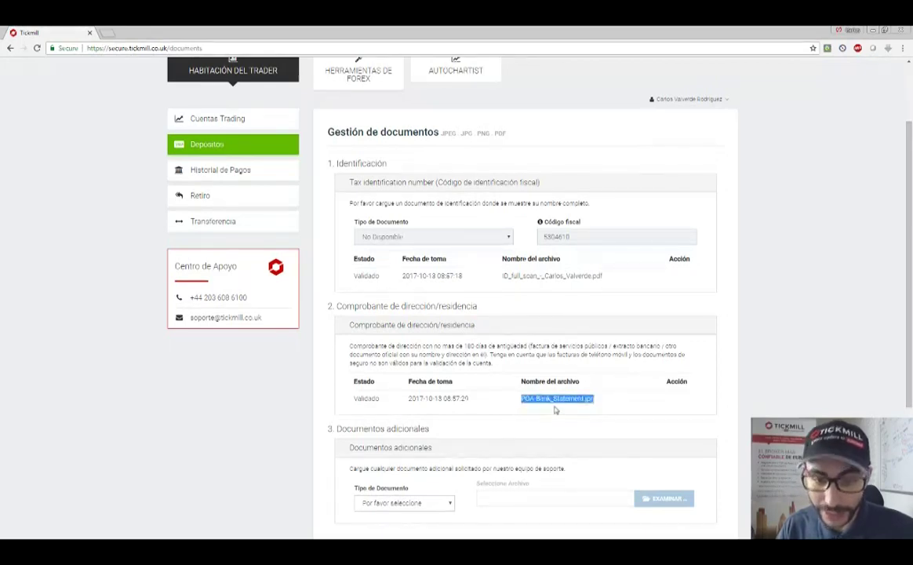
pyautogui.click(519, 408)
pyautogui.moveTo(520, 408); pyautogui.dragTo(658, 390)
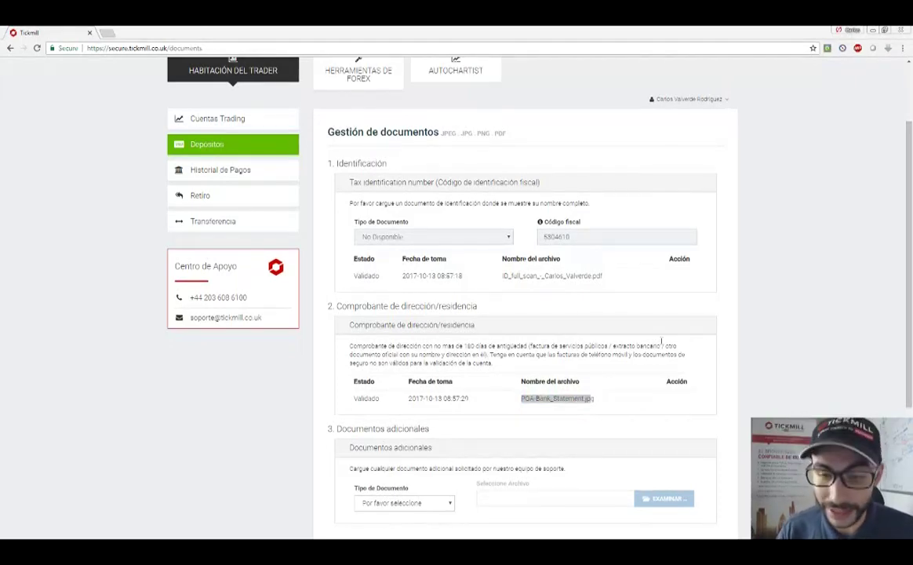
pyautogui.click(752, 327)
pyautogui.scroll(-1, 746, 327)
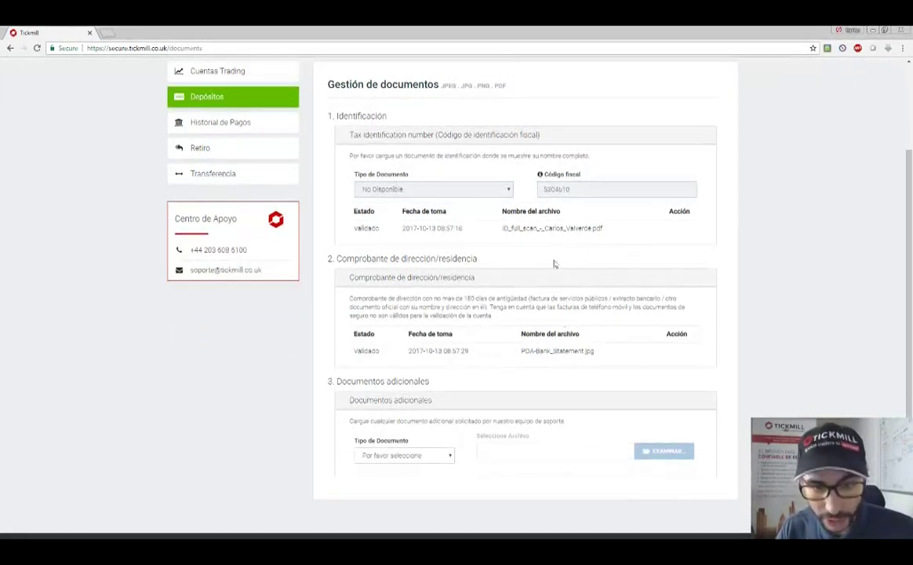
pyautogui.scroll(1, 552, 261)
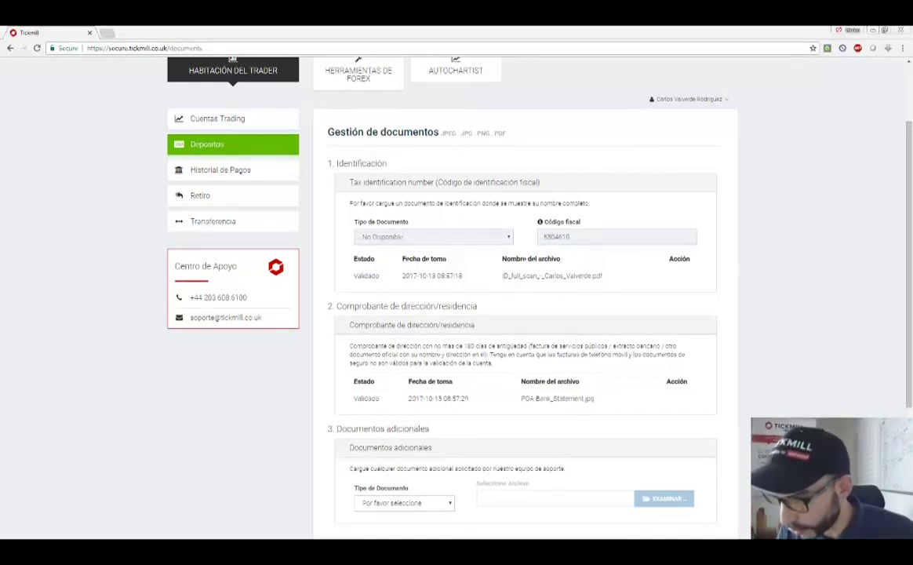
pyautogui.press('super+e')
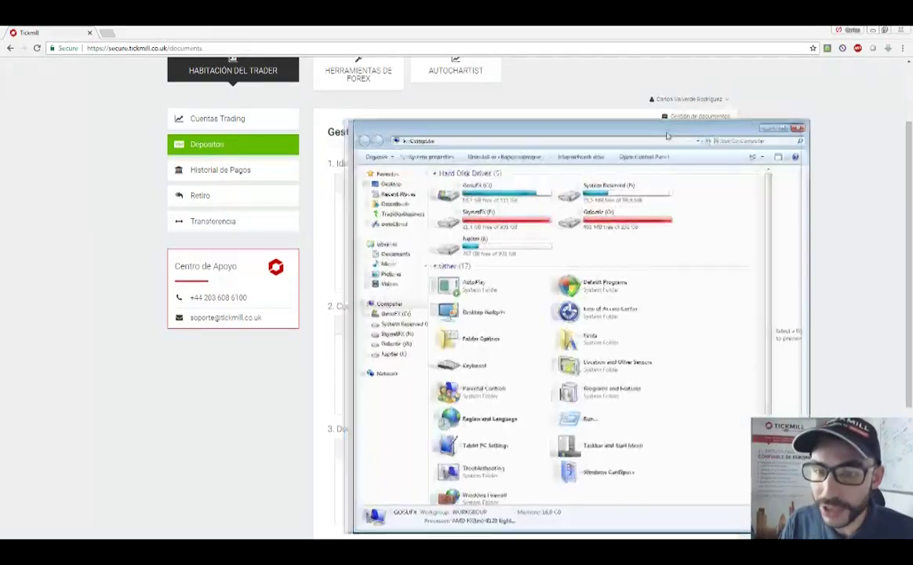
pyautogui.moveTo(912, 103)
pyautogui.mouseDown()
pyautogui.moveTo(885, 102)
pyautogui.moveTo(912, 102)
pyautogui.mouseUp()
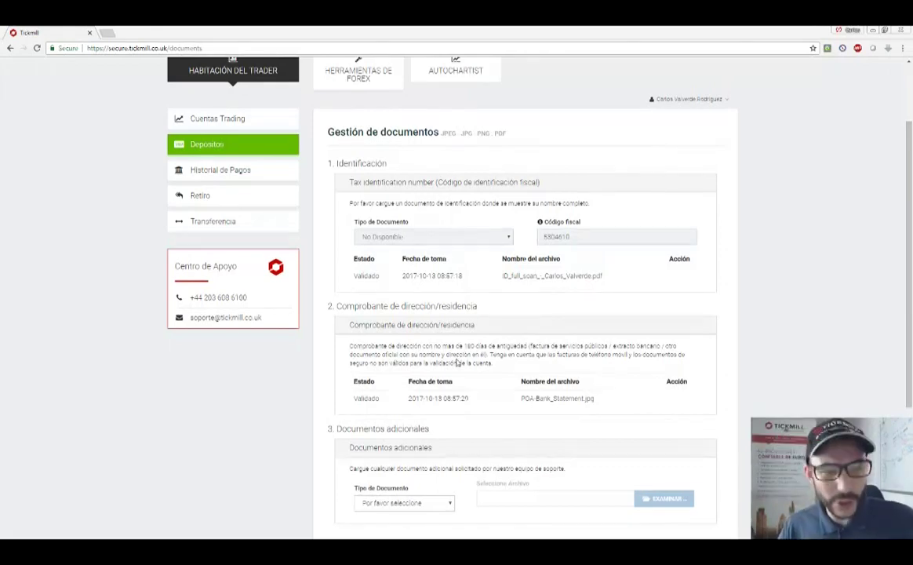
# Leave the documents page for the Cuentas comerciales list showing the VIP EUR and Classic EUR accounts.
pyautogui.scroll(-2, 718, 347)
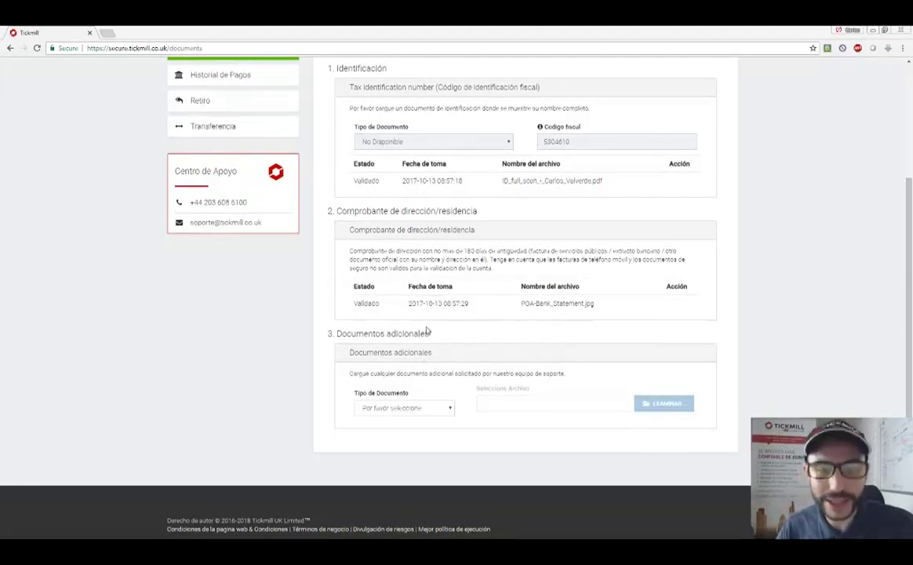
pyautogui.scroll(5, 792, 256)
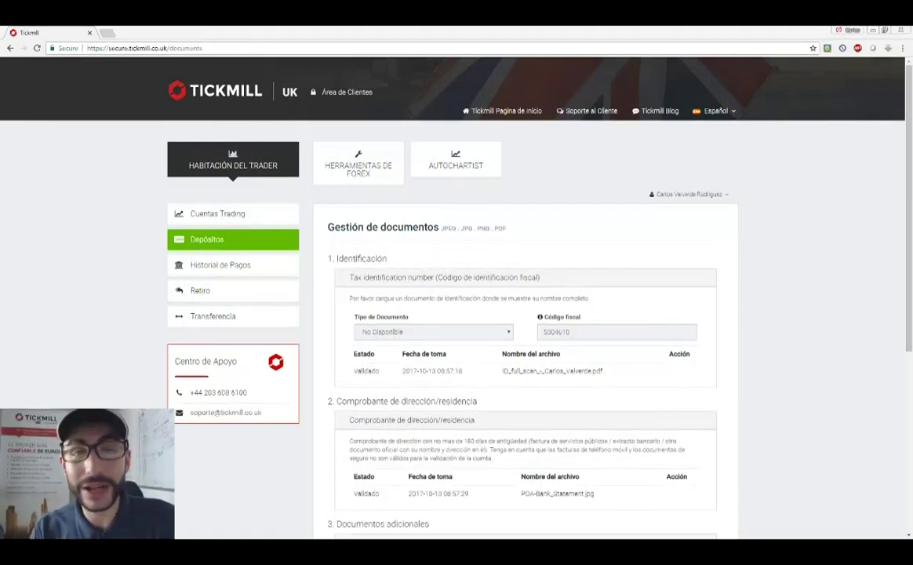
pyautogui.click(230, 167)
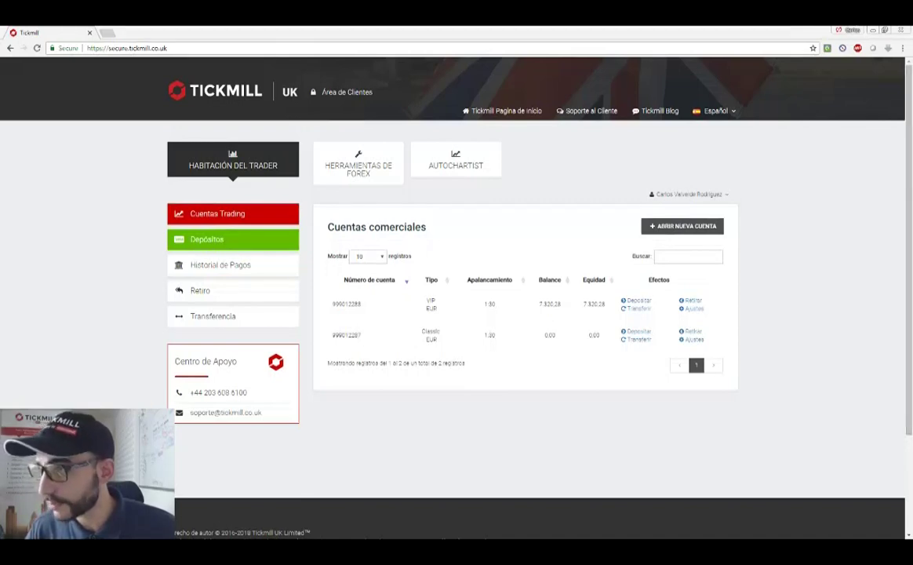
# Maximize, zoom and measure the MetaTrader EURUSD chart, then open the Abrir nueva cuenta form.
pyautogui.hotkey('alt', 'Tab')
pyautogui.doubleClick(384, 98)
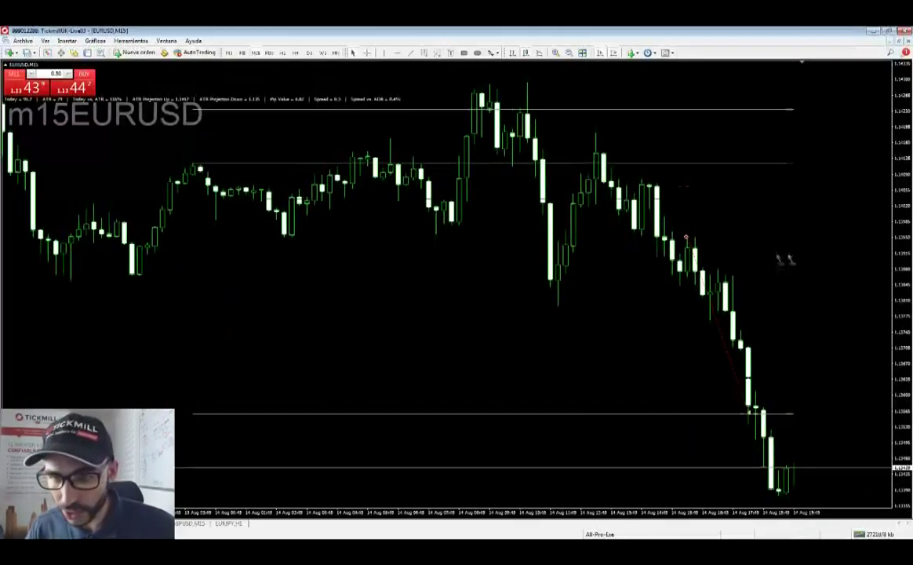
pyautogui.press('+')
pyautogui.middleClick(602, 236)
pyautogui.moveTo(602, 236); pyautogui.dragTo(605, 237)
pyautogui.hotkey('alt', 'Tab')
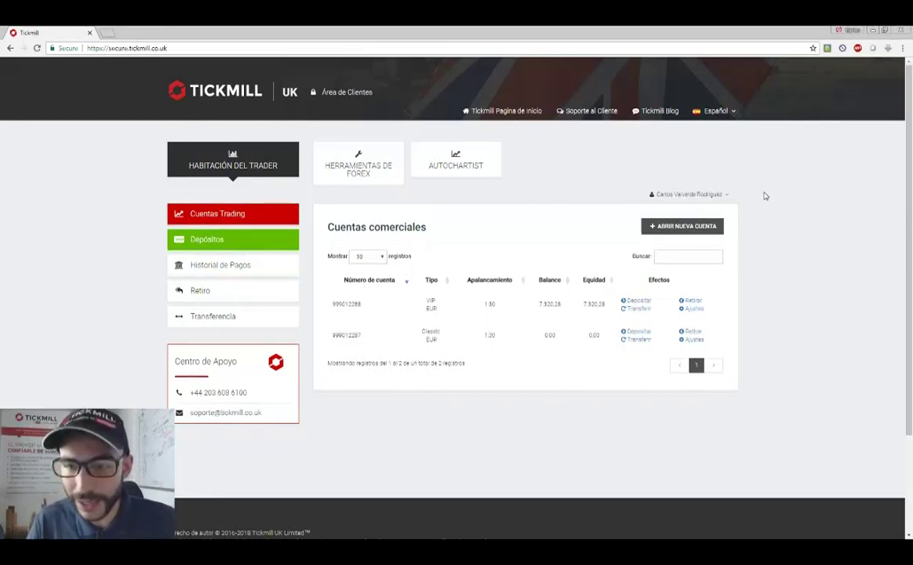
pyautogui.click(694, 228)
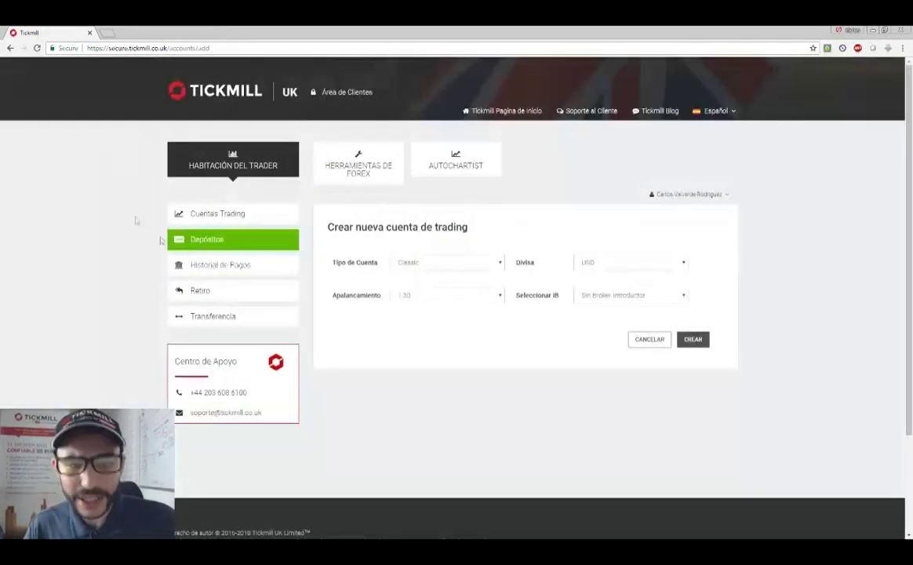
# Check the account type, currency and leverage lists, keeping Classic, USD and 1:30.
pyautogui.click(477, 264)
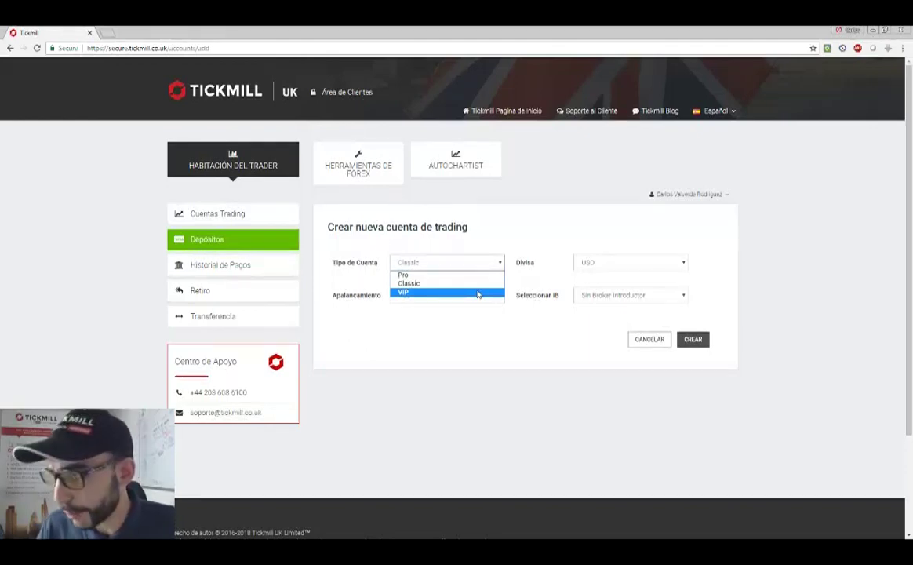
pyautogui.click(469, 329)
pyautogui.click(639, 264)
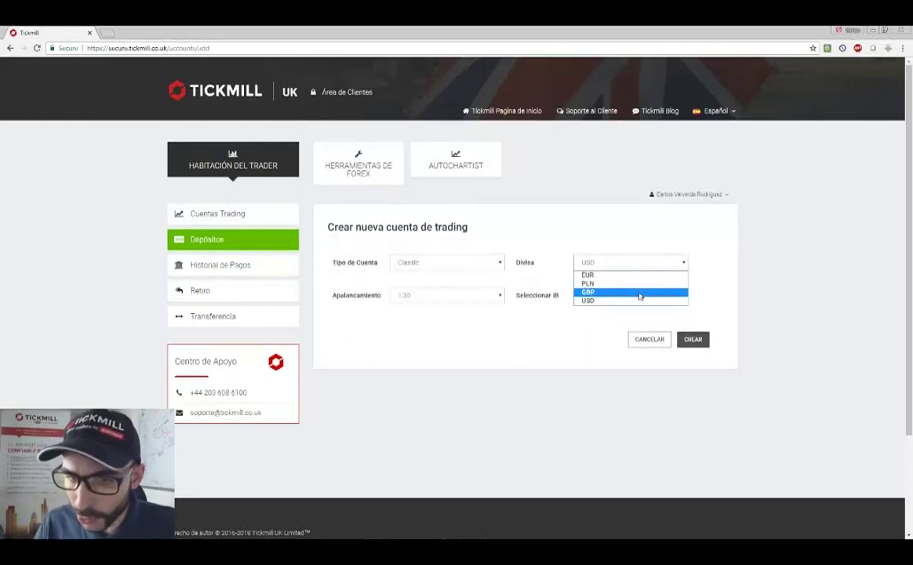
pyautogui.click(444, 345)
pyautogui.click(442, 296)
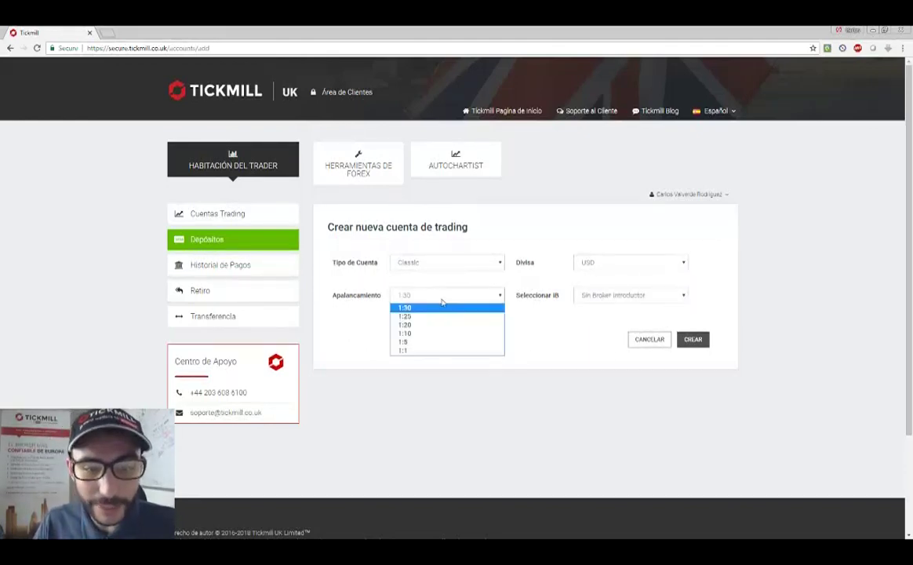
pyautogui.click(542, 340)
# Recheck leverage, account type and broker lists without changes, then open the site language list.
pyautogui.click(471, 299)
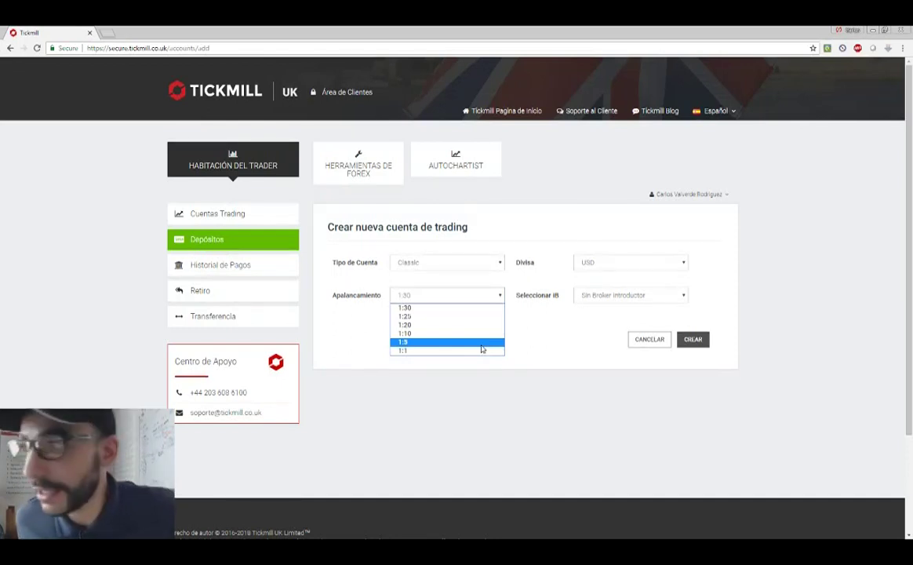
pyautogui.press('Up')
pyautogui.press('Up')
pyautogui.press('Up')
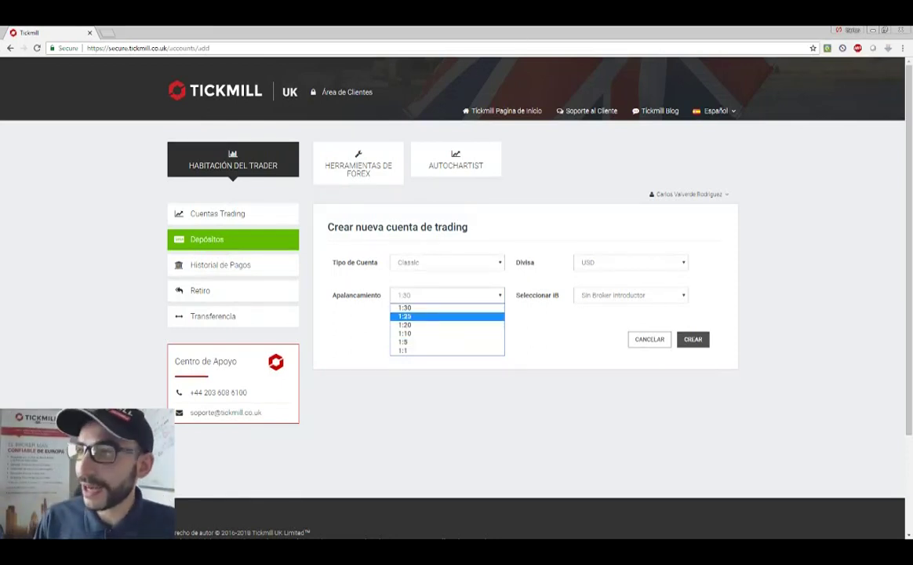
pyautogui.press('Escape')
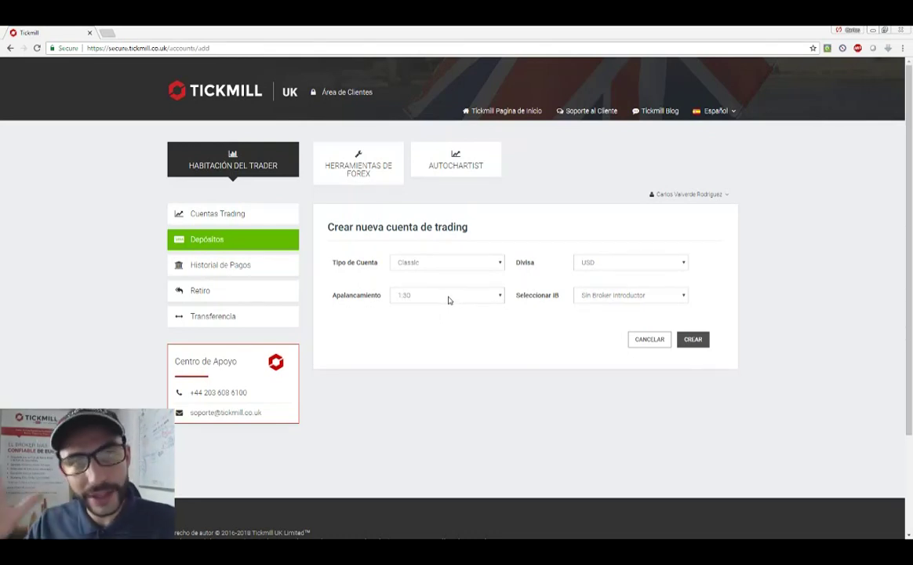
pyautogui.click(431, 263)
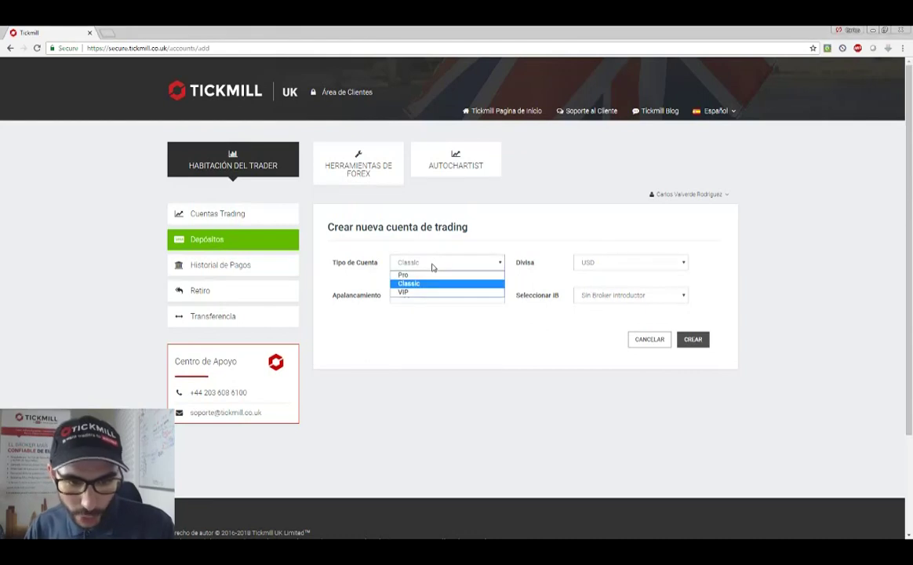
pyautogui.click(421, 323)
pyautogui.click(636, 295)
pyautogui.click(635, 295)
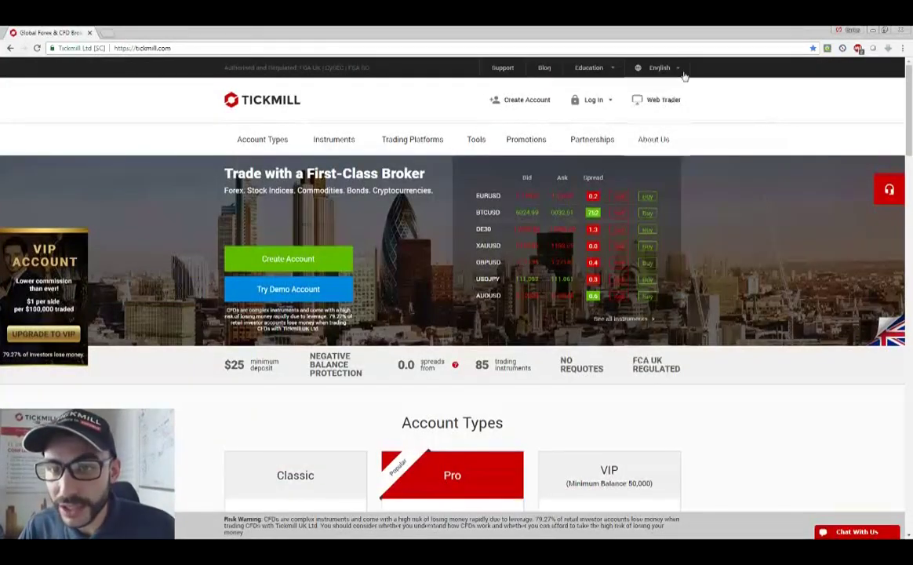
pyautogui.click(683, 72)
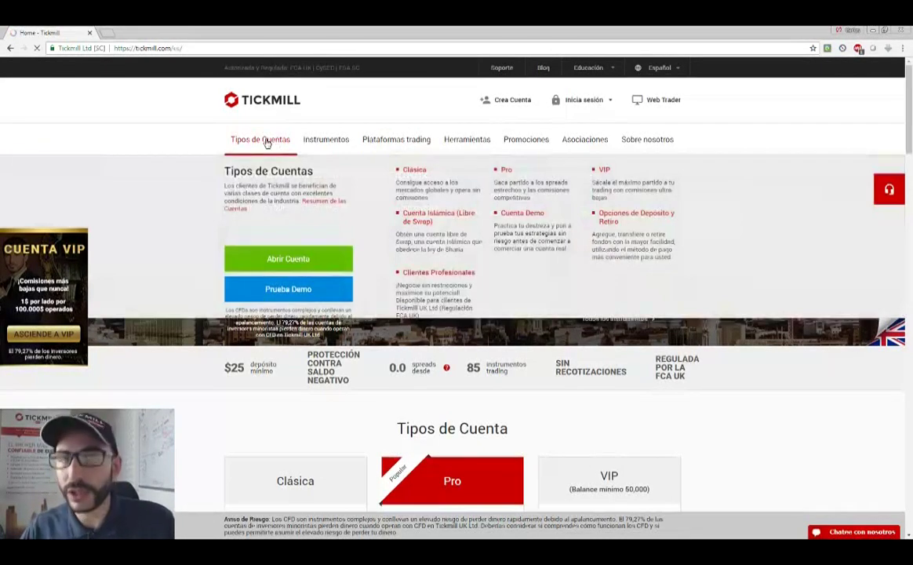
# Open the VIP account page from Tipos de Cuentas and select its 50,000 Balance mínimo.
pyautogui.click(267, 143)
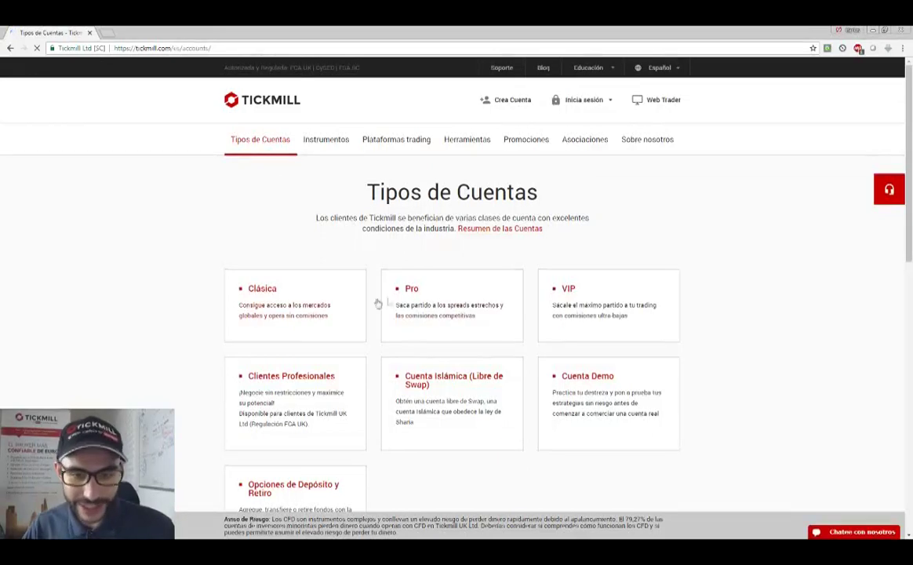
pyautogui.click(583, 294)
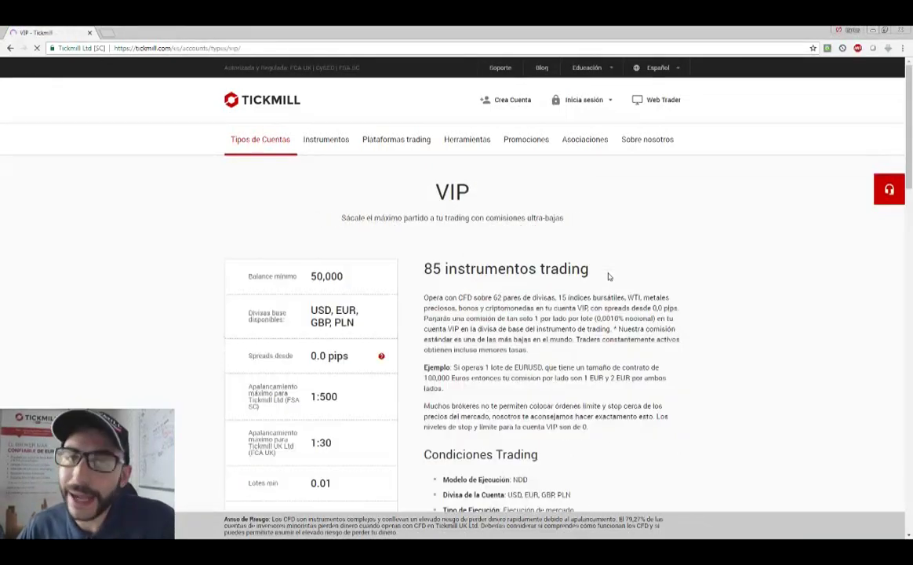
pyautogui.scroll(-3, 676, 291)
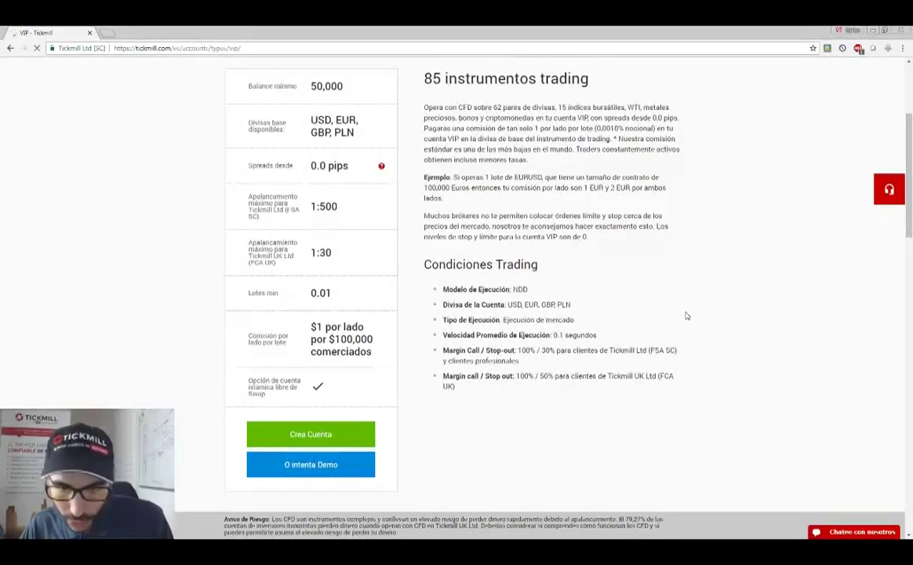
pyautogui.scroll(1, 679, 321)
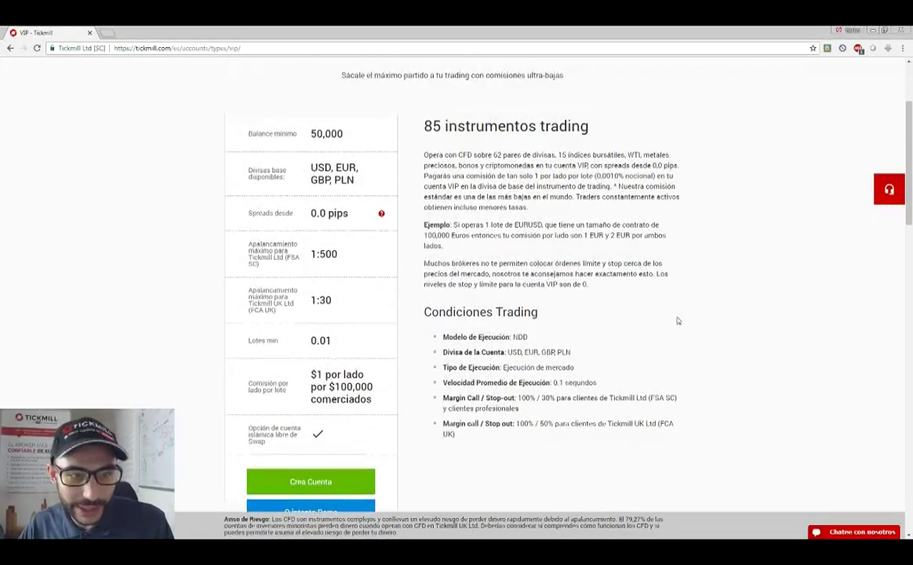
pyautogui.scroll(1, 529, 302)
pyautogui.moveTo(308, 182); pyautogui.dragTo(375, 186)
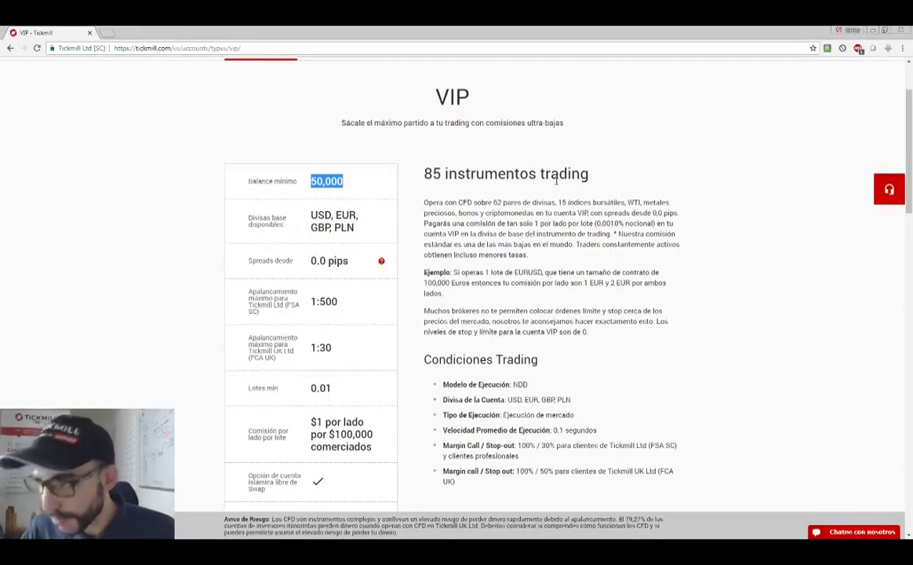
pyautogui.scroll(2, 349, 192)
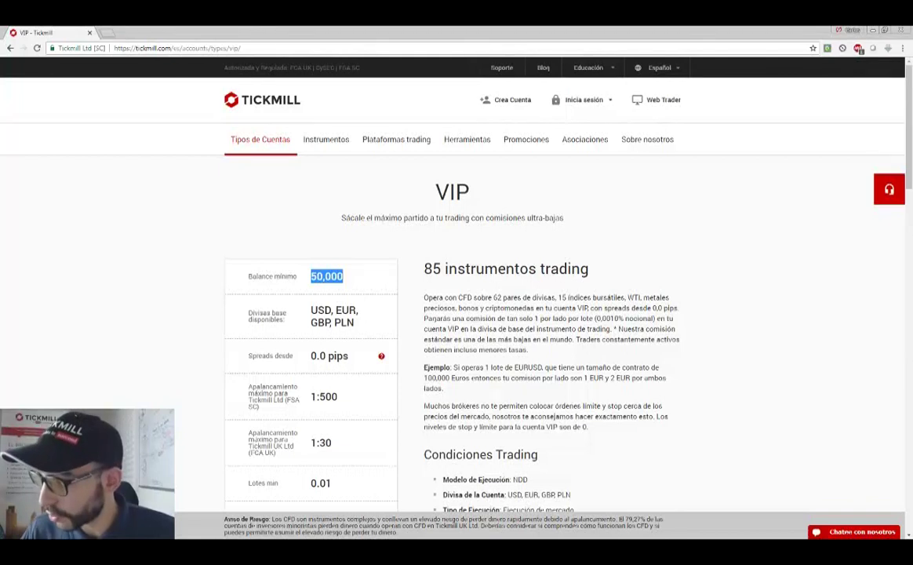
# Return to the MetaTrader EURUSD chart and bring up its context options.
pyautogui.hotkey('alt', 'Tab')
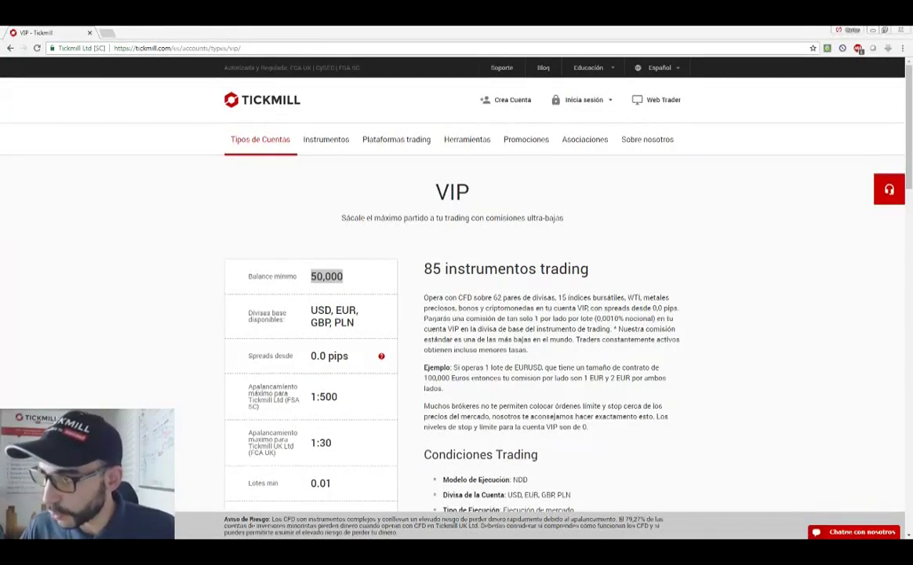
pyautogui.scroll(-6, 549, 279)
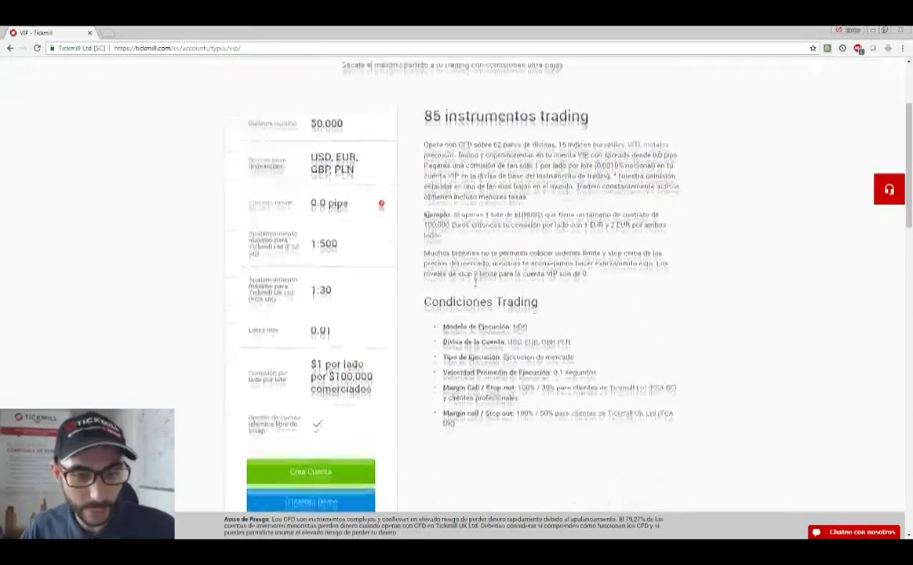
pyautogui.scroll(6, 474, 285)
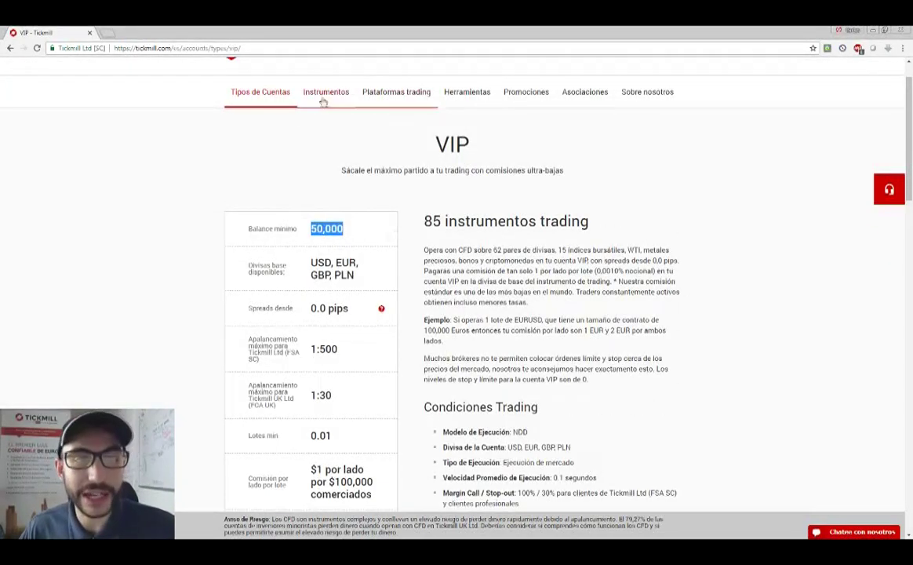
pyautogui.moveTo(245, 100)
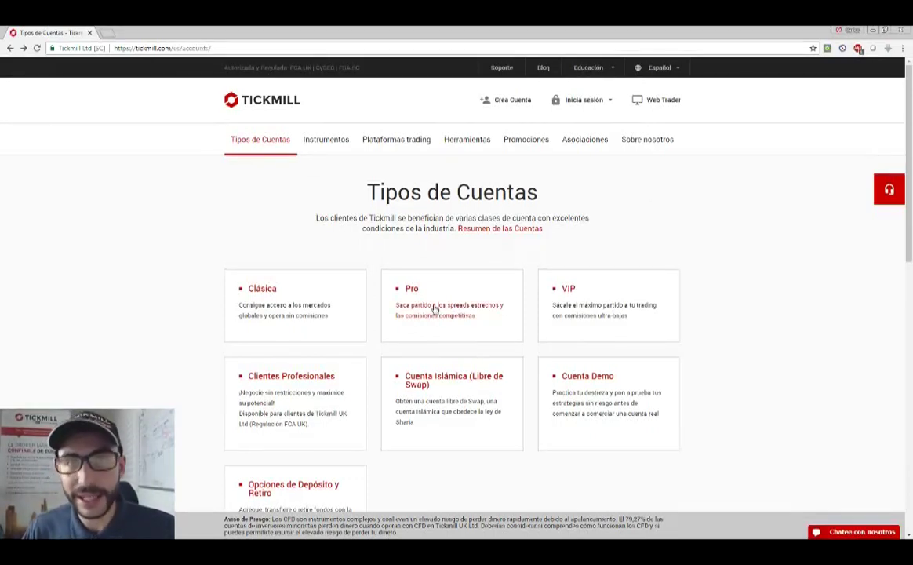
pyautogui.hotkey('alt', 'Tab')
pyautogui.rightClick(738, 252)
# Add a '0,2' text label to the chart and move it right and lower.
pyautogui.click(77, 131)
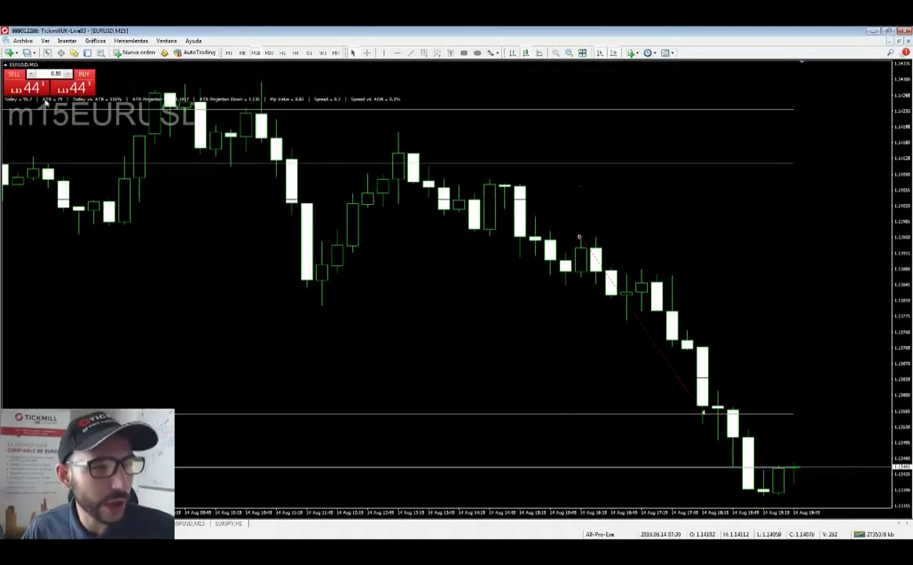
pyautogui.click(410, 49)
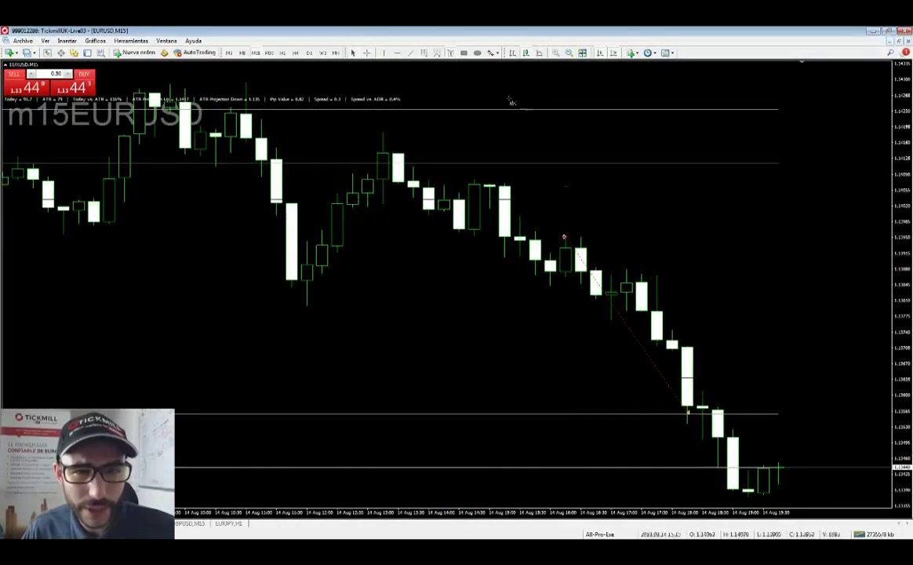
pyautogui.click(522, 110)
pyautogui.write('0.2')
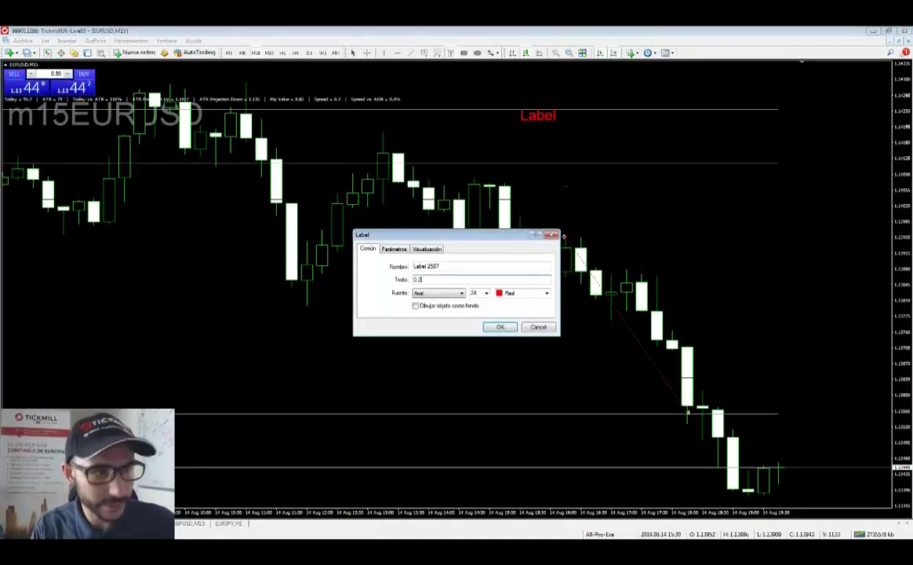
pyautogui.press('Return')
pyautogui.moveTo(539, 116); pyautogui.dragTo(720, 187)
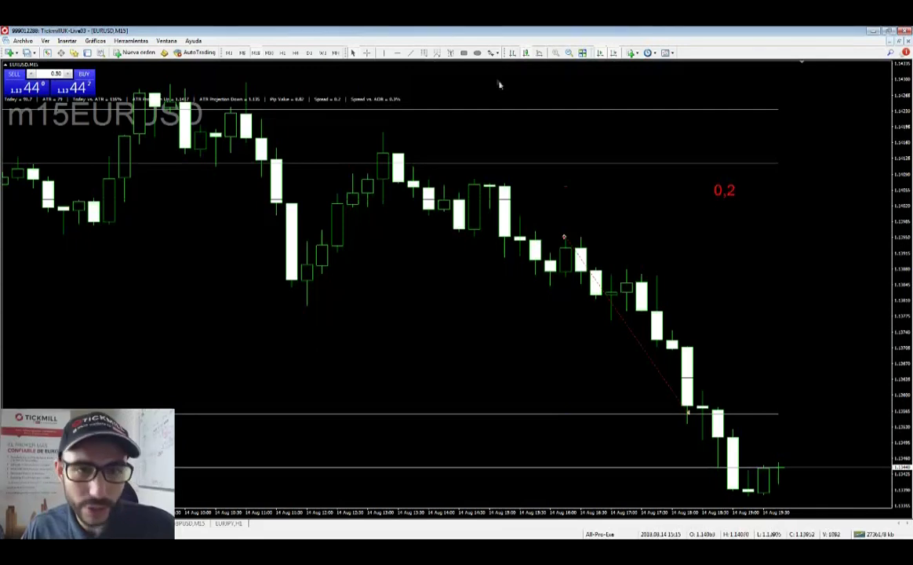
# Place a red up-arrow beside the trading panel, then return to Tickmill's Tipos de Cuentas page.
pyautogui.click(492, 53)
pyautogui.click(501, 88)
pyautogui.click(109, 86)
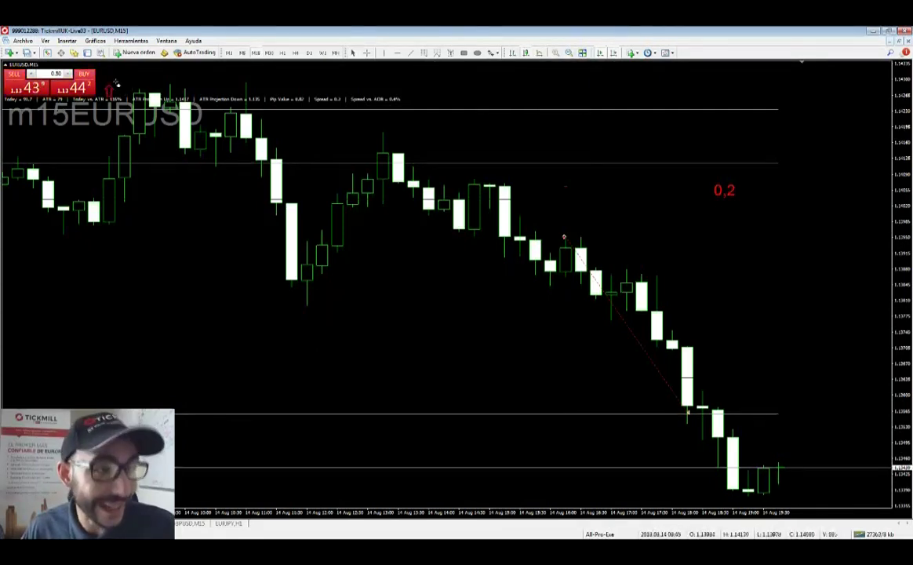
pyautogui.middleClick(56, 85)
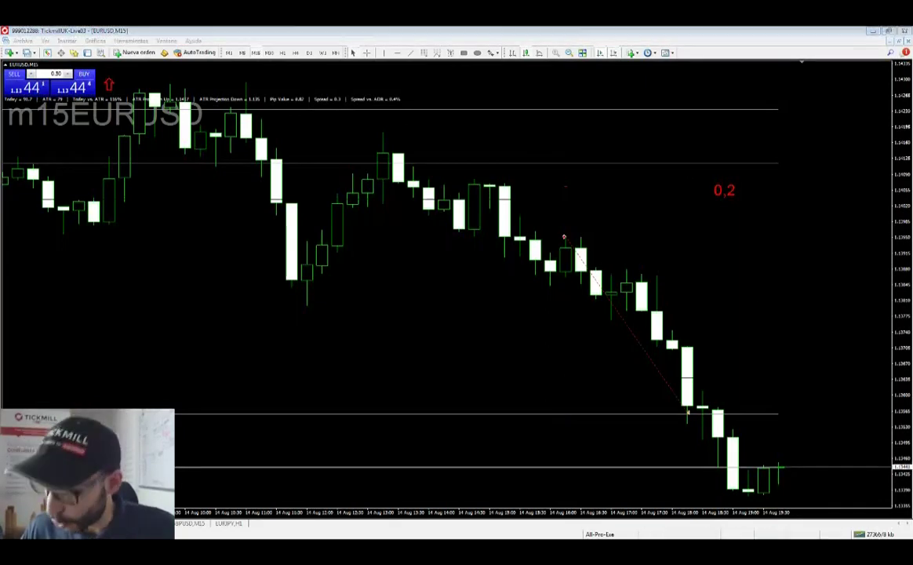
pyautogui.hotkey('alt', 'Tab')
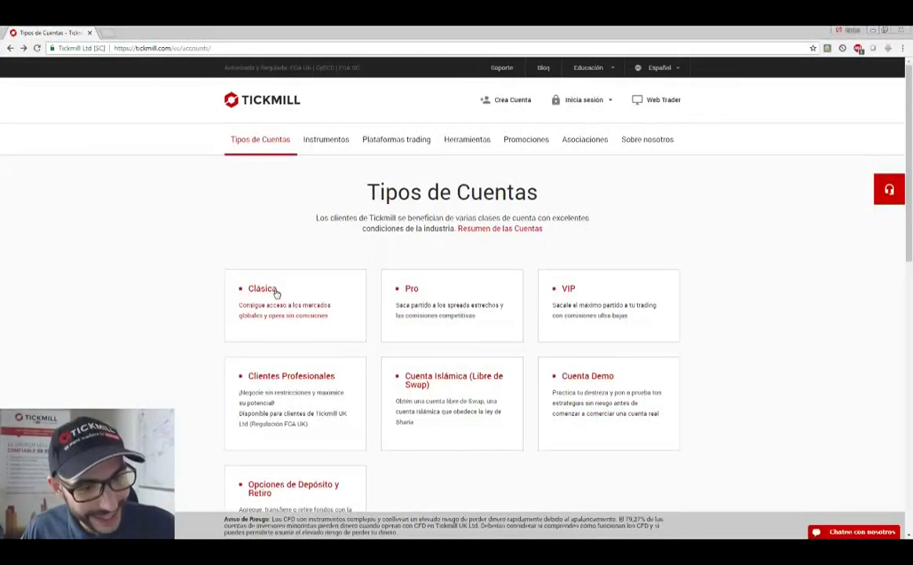
# Read the Clásica account conditions, highlighting its NDD execution model line, then go back.
pyautogui.click(257, 291)
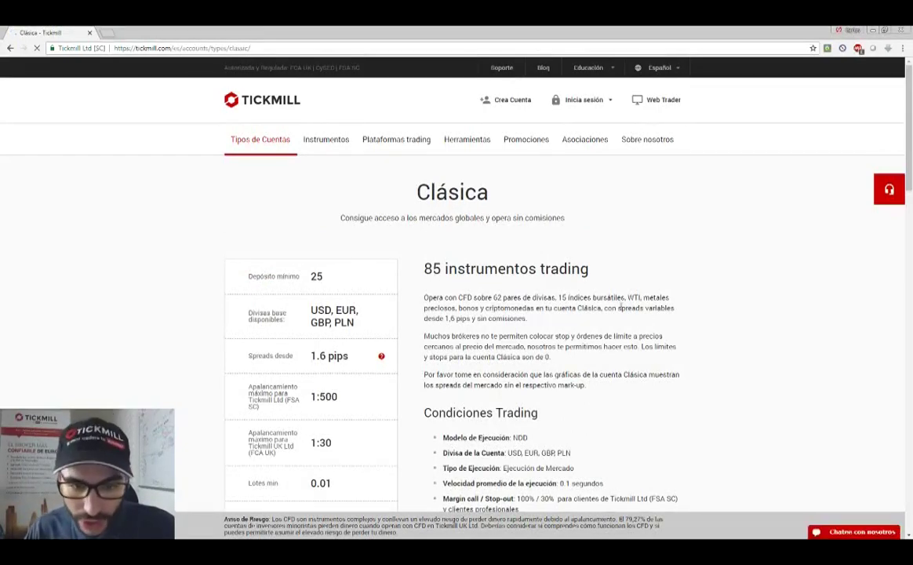
pyautogui.scroll(-1, 723, 322)
pyautogui.scroll(-2, 722, 322)
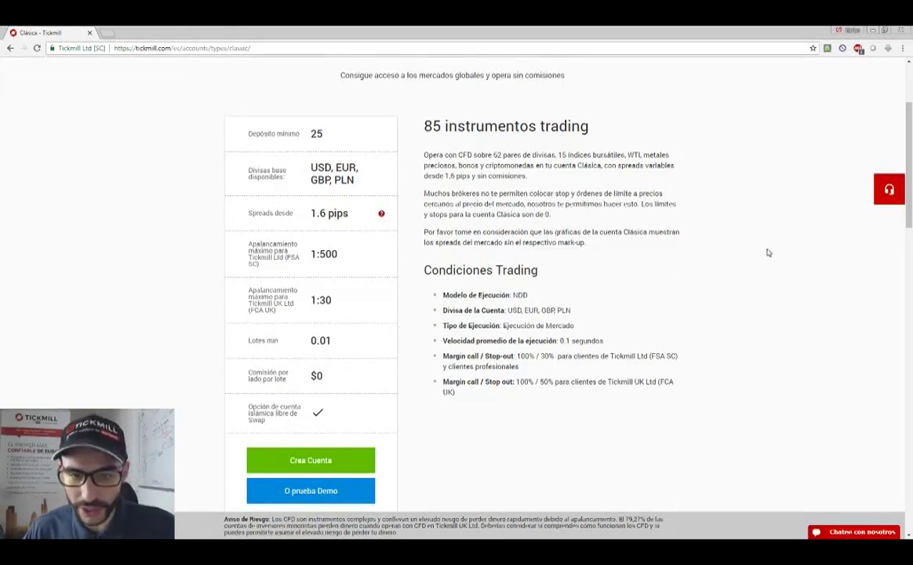
pyautogui.doubleClick(520, 295)
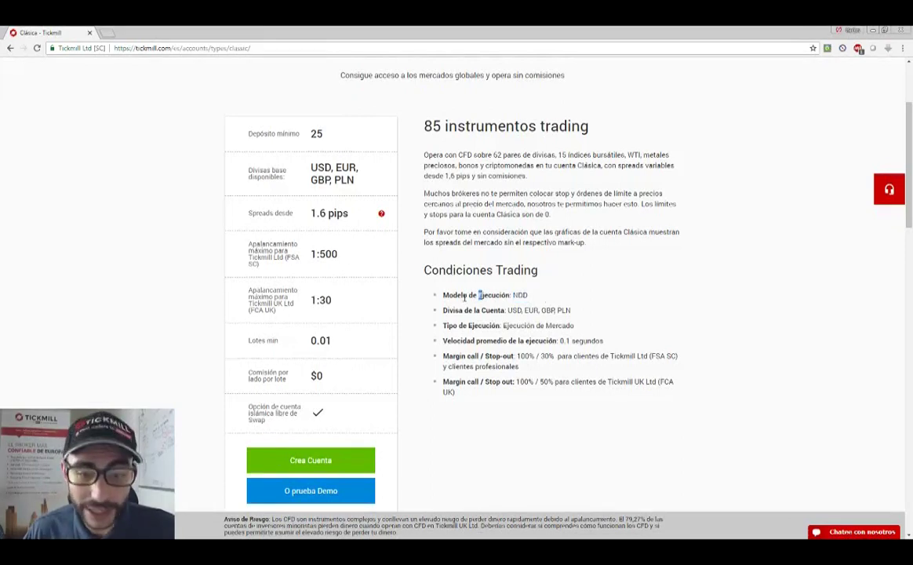
pyautogui.moveTo(442, 295)
pyautogui.mouseDown()
pyautogui.moveTo(540, 300)
pyautogui.moveTo(440, 299)
pyautogui.mouseUp()
pyautogui.click(552, 299)
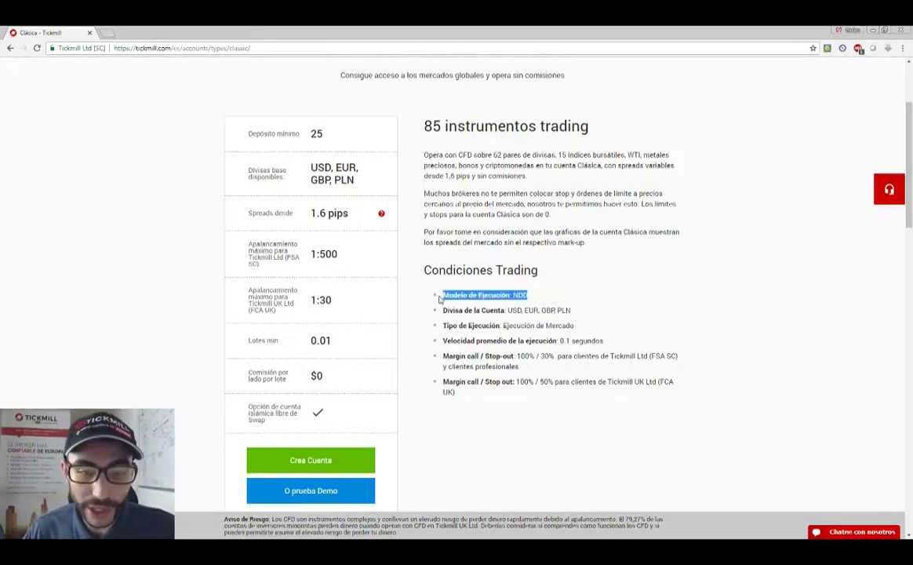
pyautogui.click(533, 302)
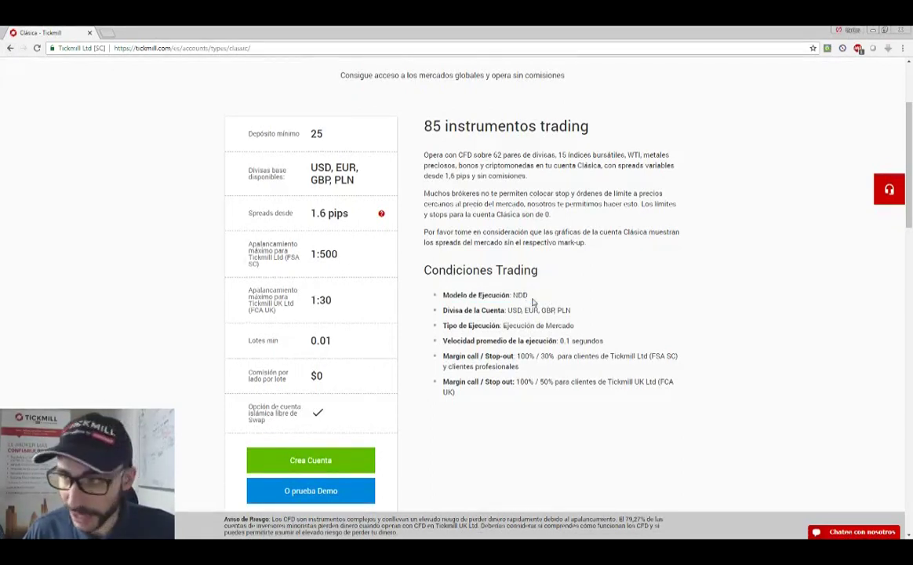
pyautogui.click(10, 48)
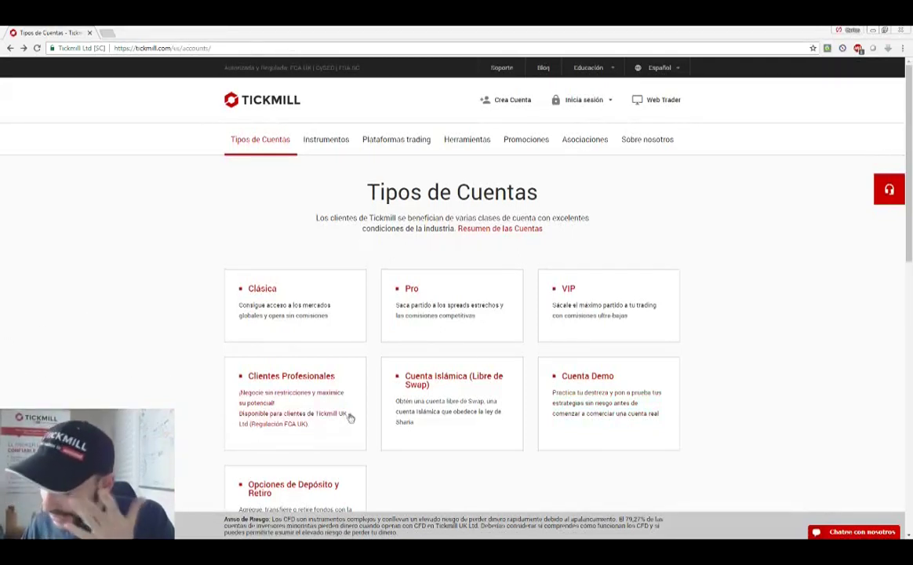
# Open the Pro account page and highlight its 2-per-lot commission figure.
pyautogui.click(437, 289)
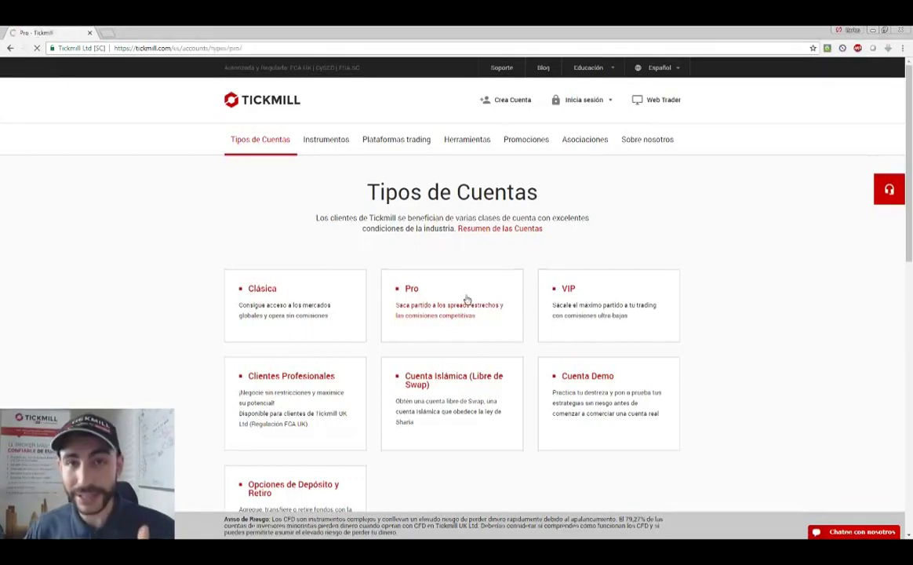
pyautogui.scroll(-2, 427, 311)
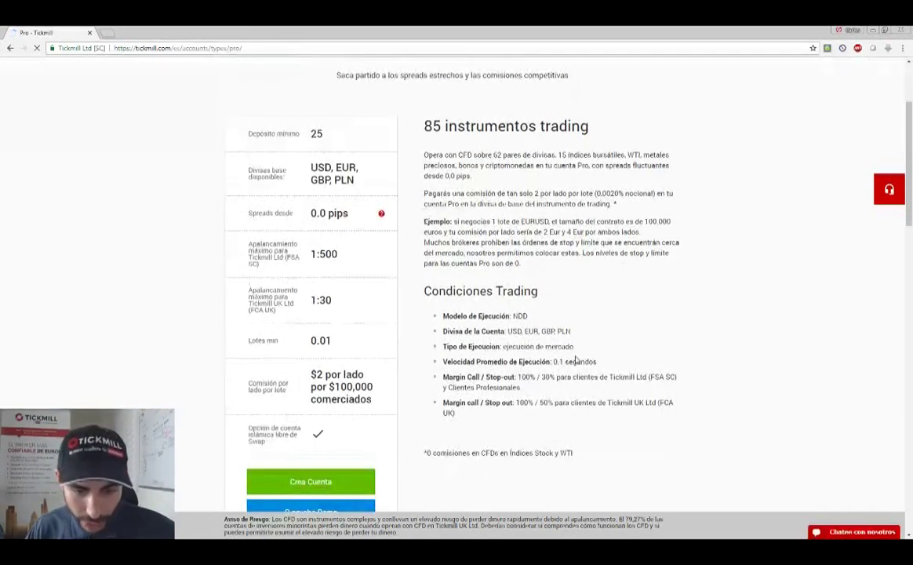
pyautogui.doubleClick(538, 193)
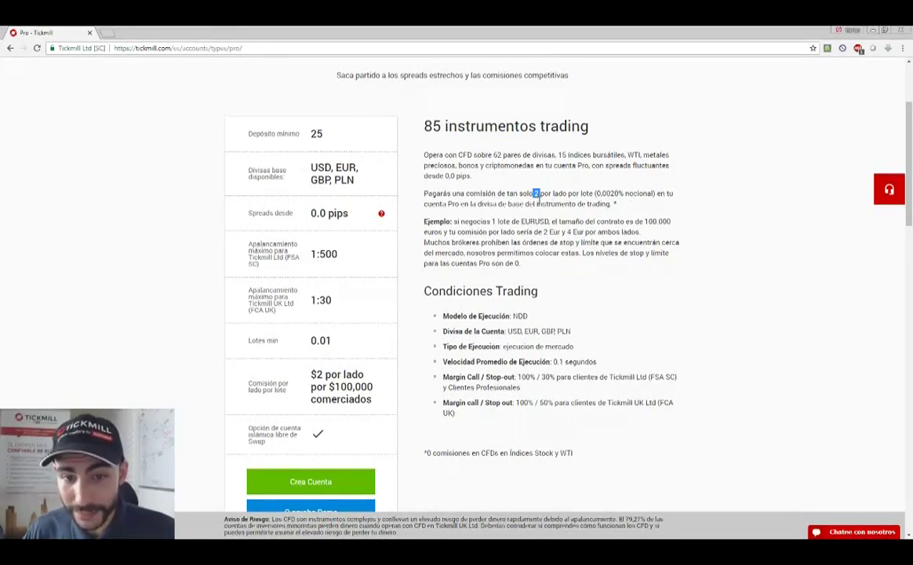
pyautogui.click(510, 193)
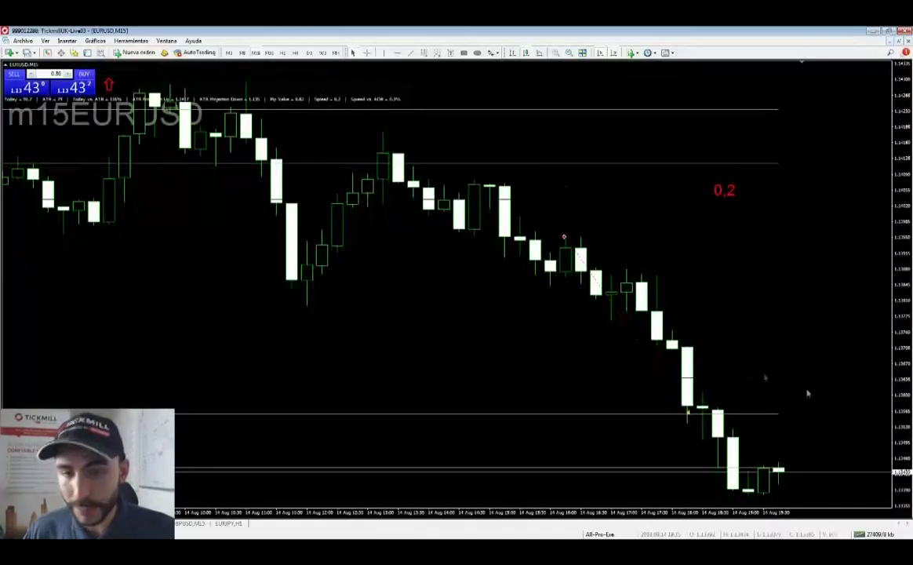
# Label the EURUSD chart '100.000 nominal (2 usd)' and drag it up and left.
pyautogui.click(290, 365)
pyautogui.write('100.000 mil')
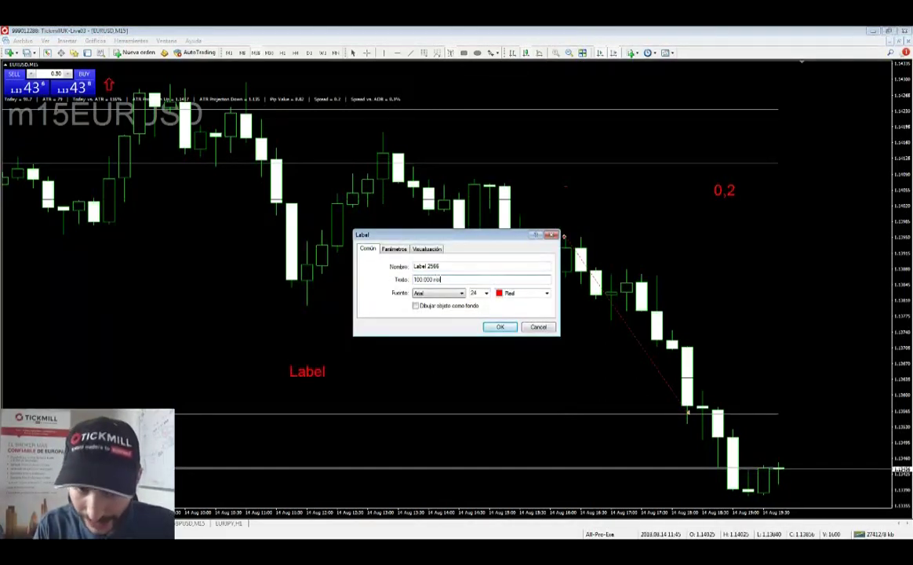
pyautogui.press('BackSpace')
pyautogui.press('BackSpace')
pyautogui.write('nominal ')
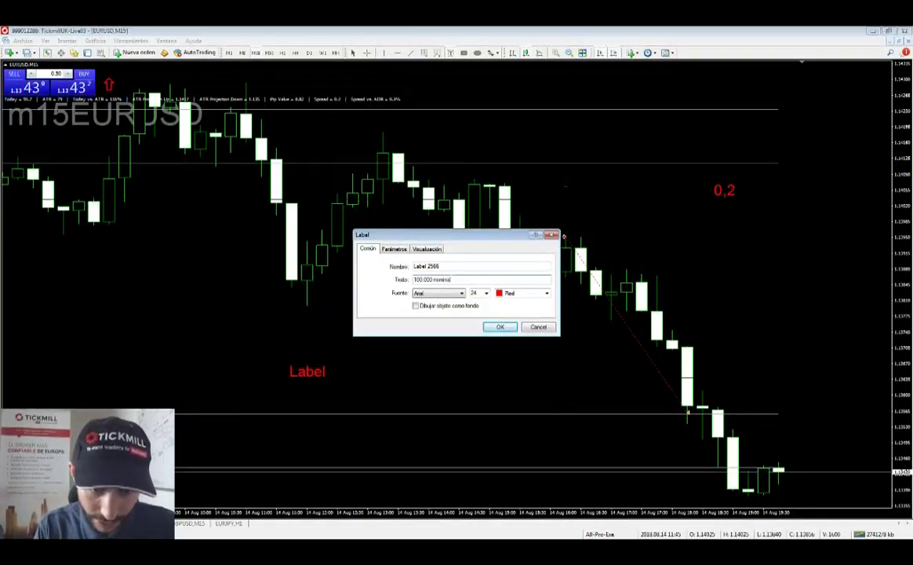
pyautogui.write('(2 usd)')
pyautogui.press('Return')
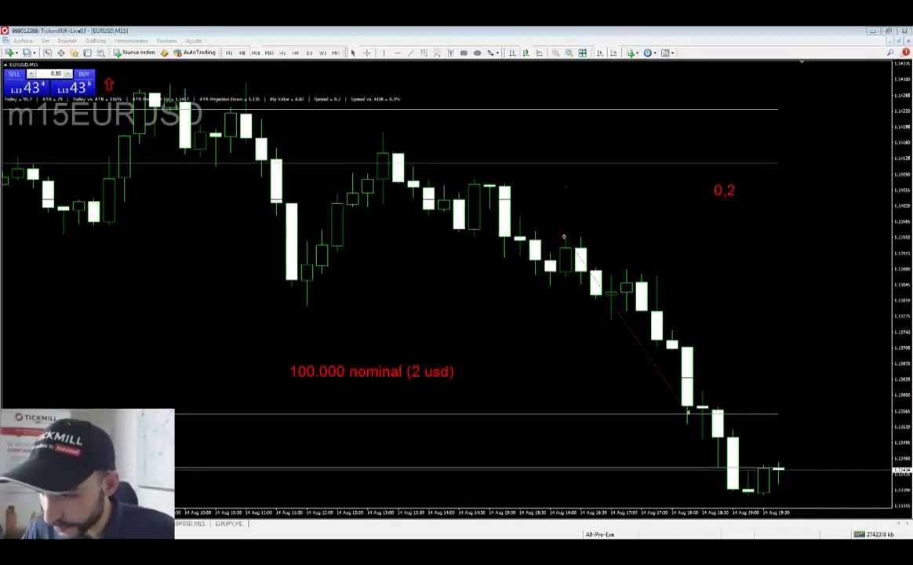
pyautogui.hotkey('alt', 'Tab')
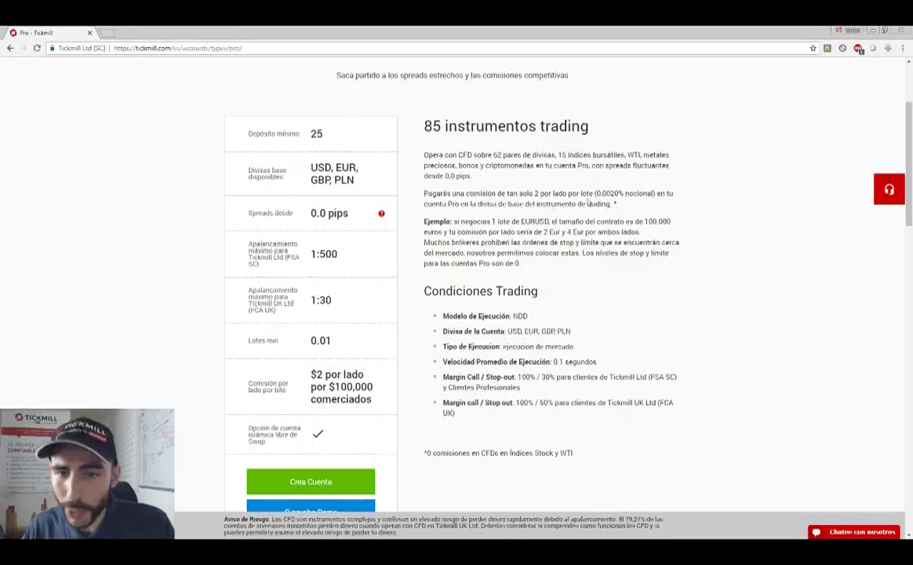
pyautogui.hotkey('alt', 'Tab')
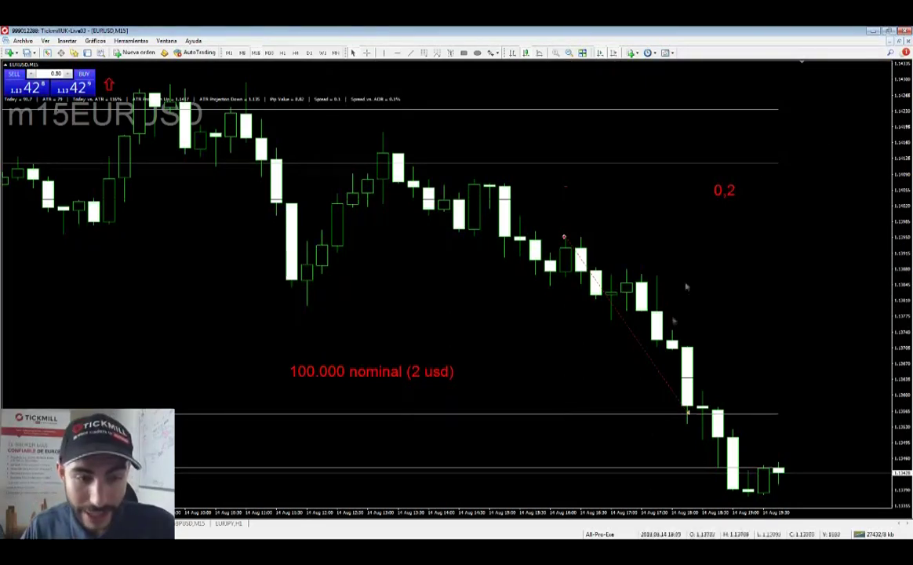
pyautogui.moveTo(317, 372); pyautogui.dragTo(227, 357)
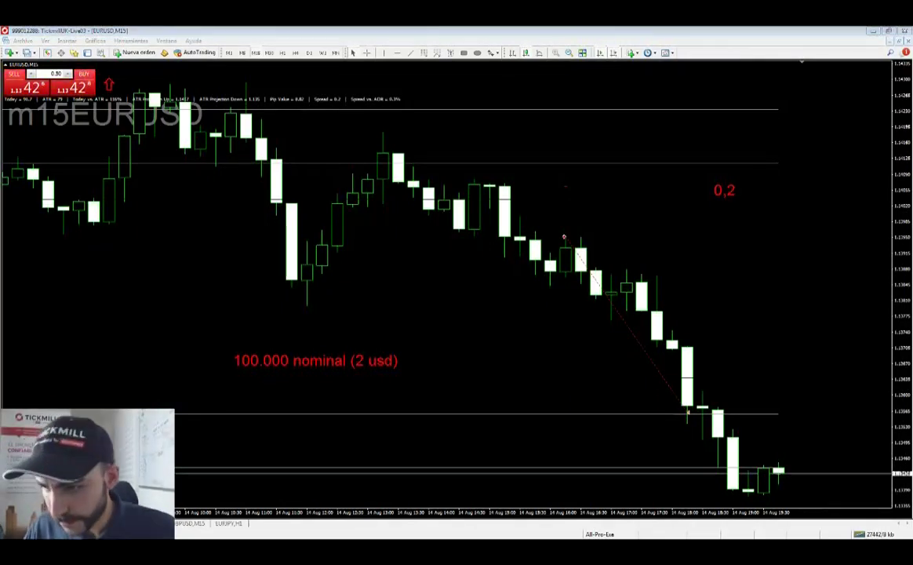
pyautogui.hotkey('alt', 'Tab')
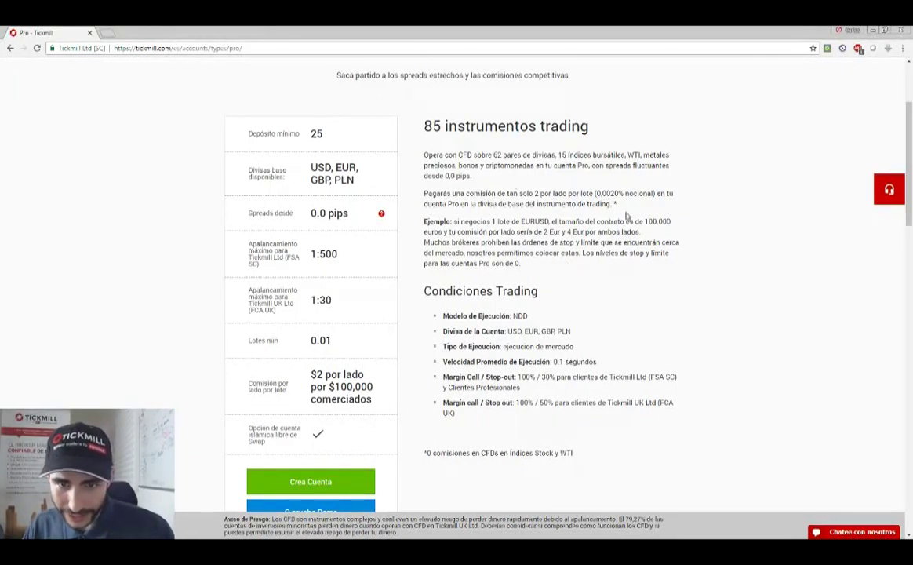
# Highlight the 100% margin call and FSA SC lines and the indices/WTI commissions footnote.
pyautogui.moveTo(515, 378); pyautogui.dragTo(536, 378)
pyautogui.click(541, 377)
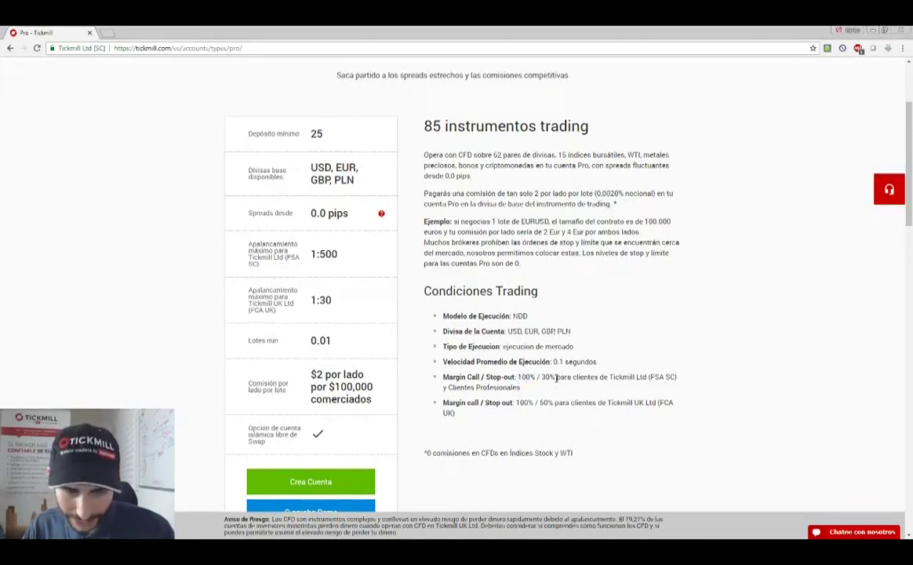
pyautogui.moveTo(542, 377); pyautogui.dragTo(554, 378)
pyautogui.moveTo(650, 378); pyautogui.dragTo(668, 378)
pyautogui.click(668, 378)
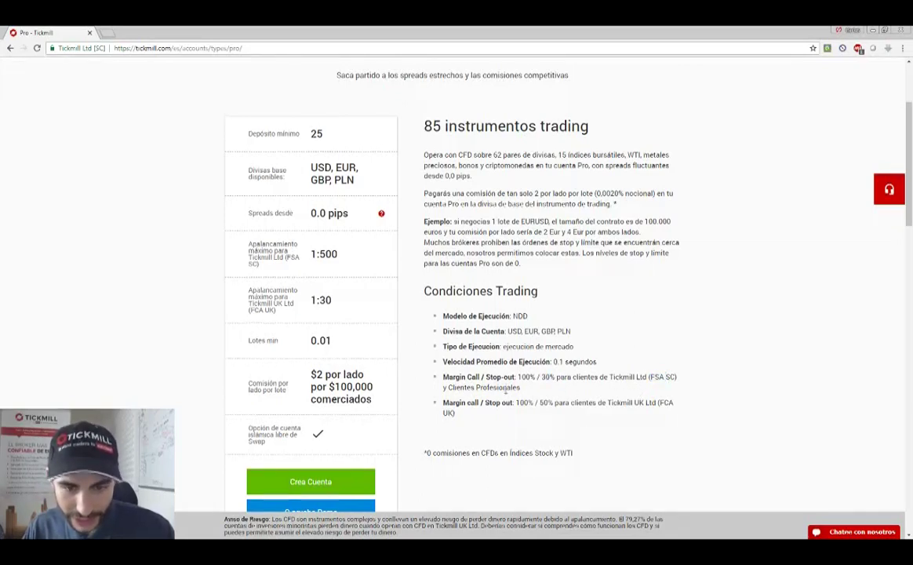
pyautogui.scroll(-2, 570, 392)
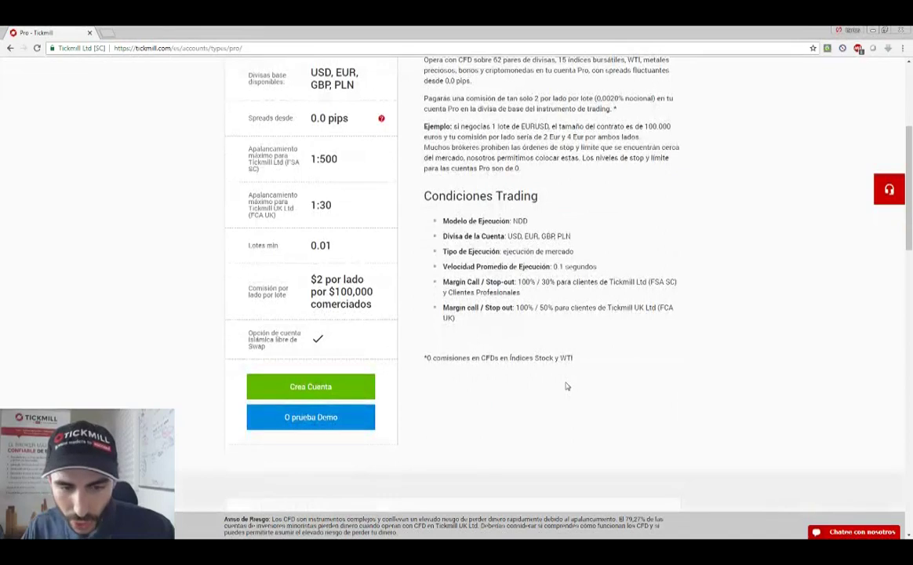
pyautogui.moveTo(424, 359); pyautogui.dragTo(481, 371)
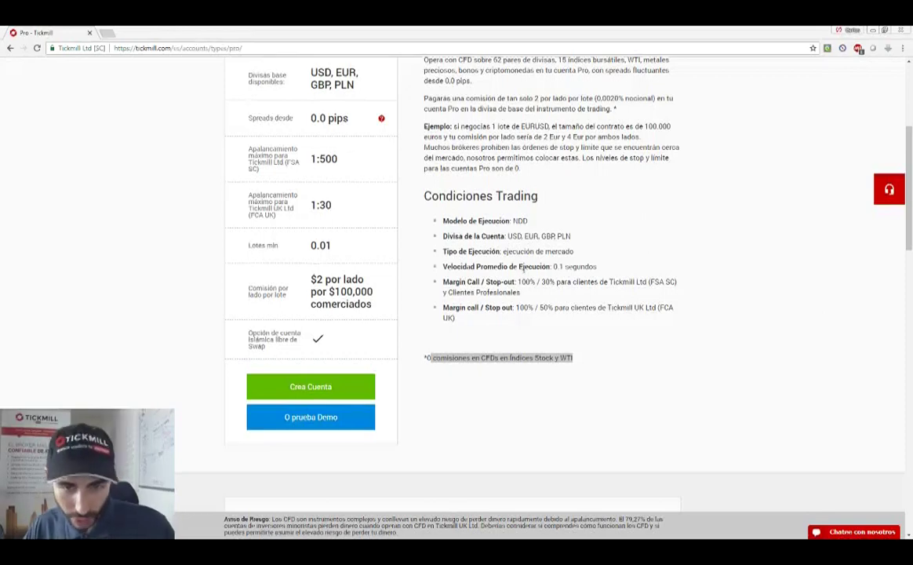
pyautogui.click(562, 310)
pyautogui.scroll(3, 702, 206)
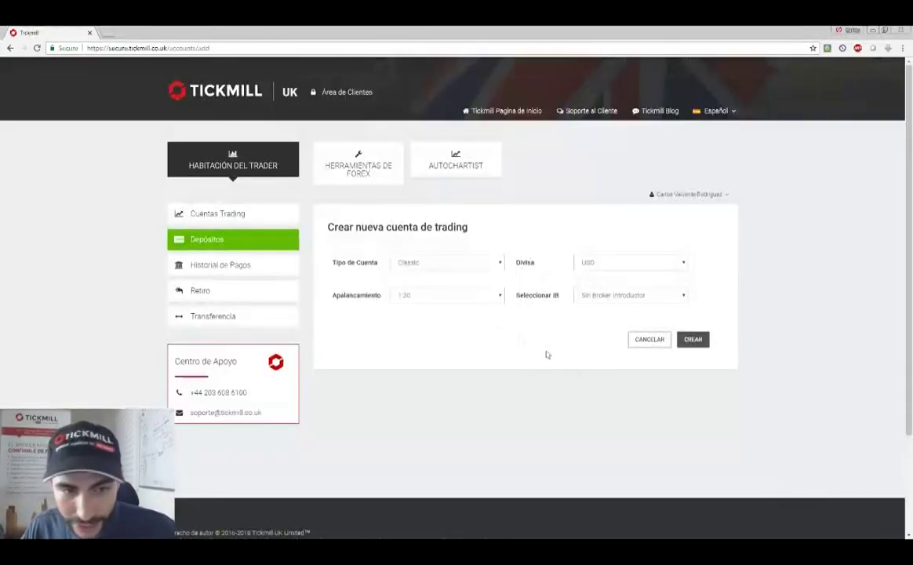
# Open the Apalancamiento and Divisa lists for the new account, keeping 1:30 and USD.
pyautogui.click(423, 297)
pyautogui.click(417, 307)
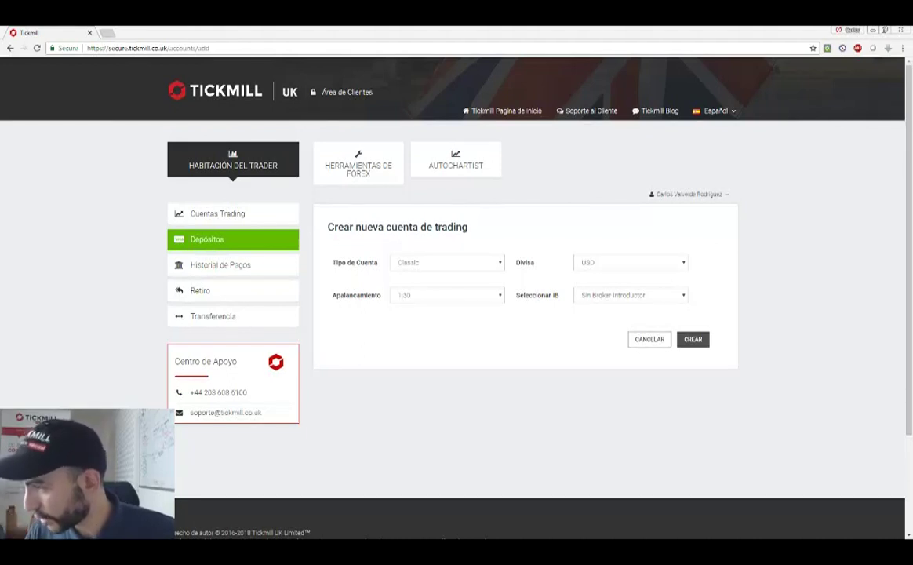
pyautogui.click(628, 262)
pyautogui.click(648, 259)
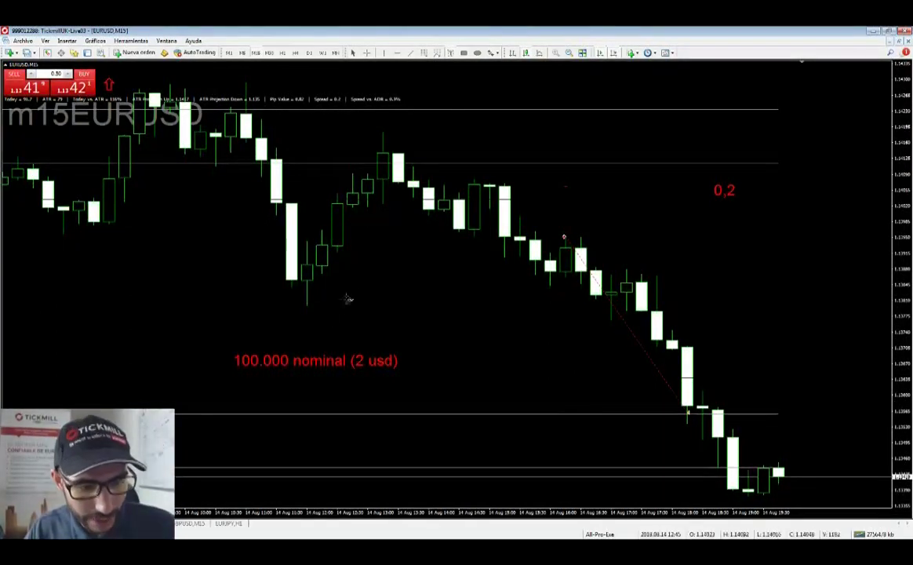
# Add a '1.000 nominal' label under the first EURUSD annotation, then return to the browser form.
pyautogui.doubleClick(261, 381)
pyautogui.write('1.000 nominal')
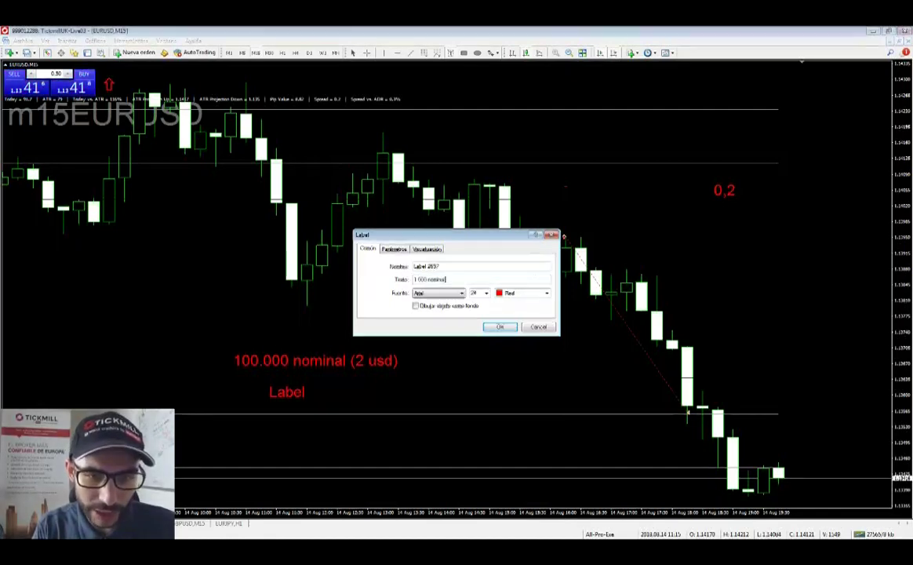
pyautogui.press('Return')
pyautogui.scroll(1, 298, 388)
pyautogui.moveTo(292, 399)
pyautogui.mouseDown()
pyautogui.moveTo(273, 375)
pyautogui.moveTo(232, 373)
pyautogui.moveTo(249, 369)
pyautogui.mouseUp()
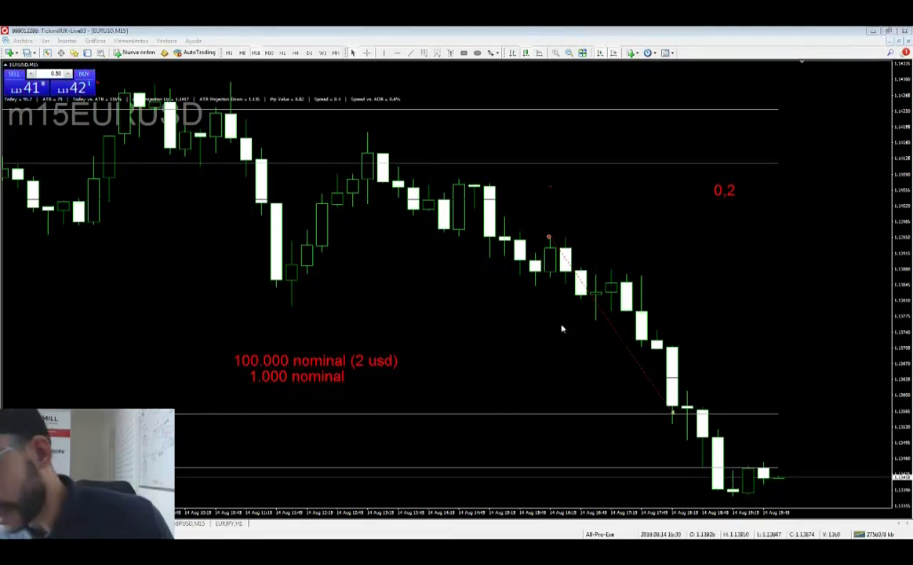
pyautogui.middleClick(351, 96)
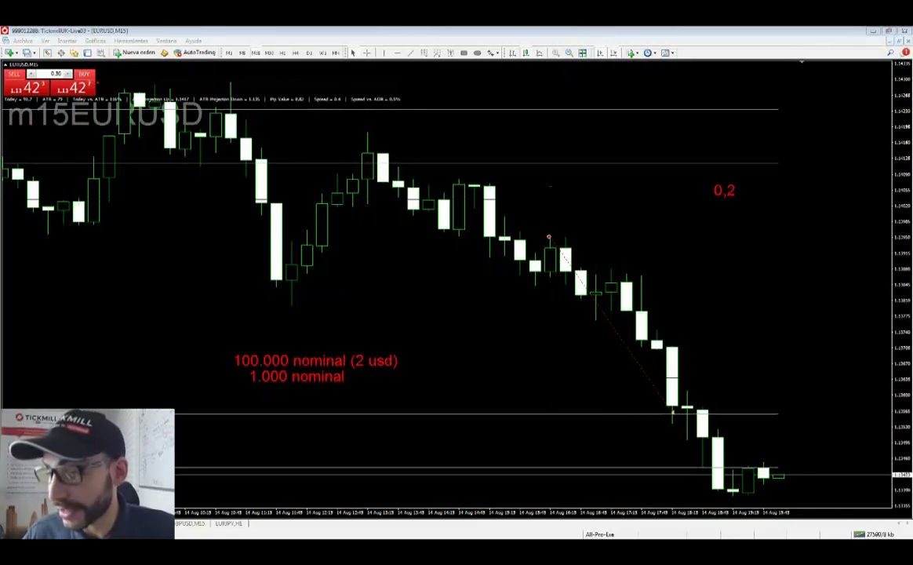
pyautogui.hotkey('alt', 'Tab')
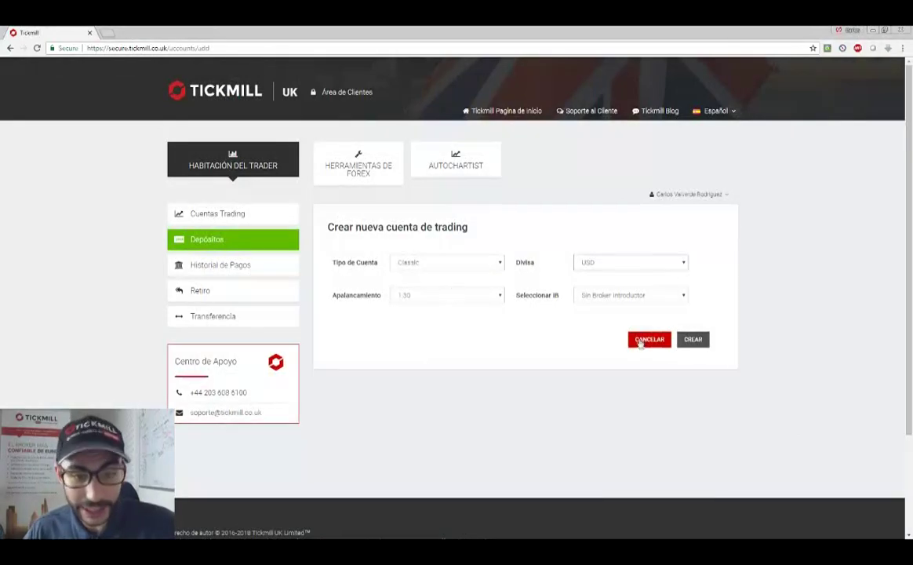
# Create a Pro account with 1:30 leverage in USD, then switch to MetaTrader 4.
pyautogui.click(416, 265)
pyautogui.click(417, 274)
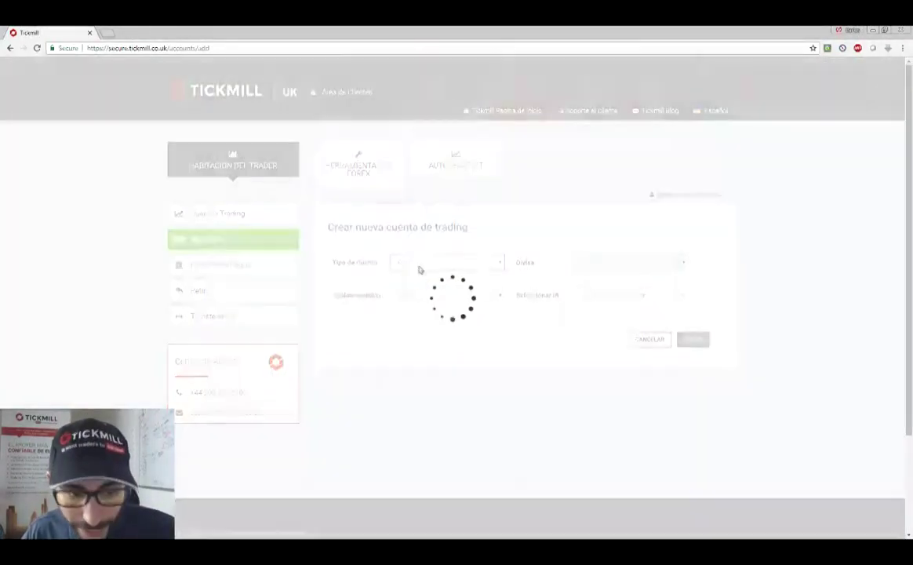
pyautogui.click(418, 299)
pyautogui.click(383, 285)
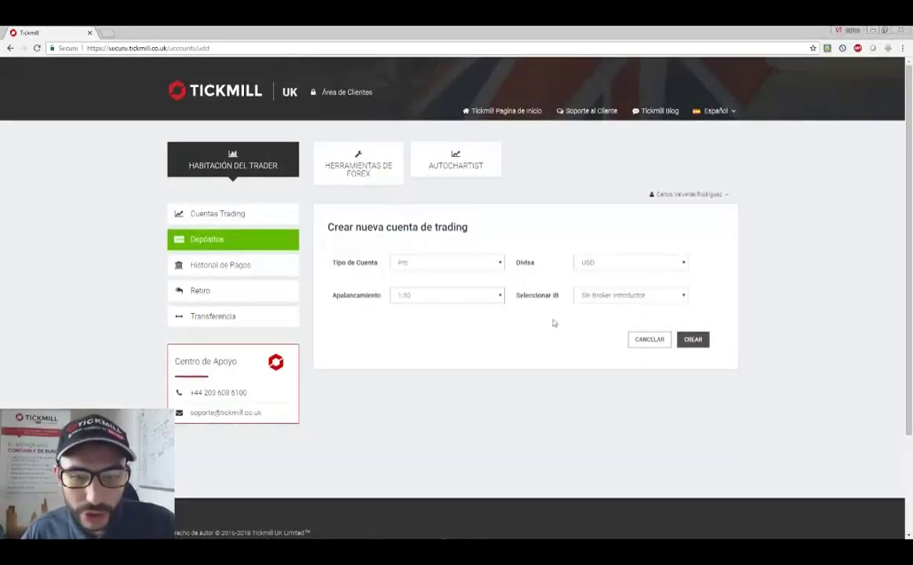
pyautogui.click(651, 262)
pyautogui.click(590, 303)
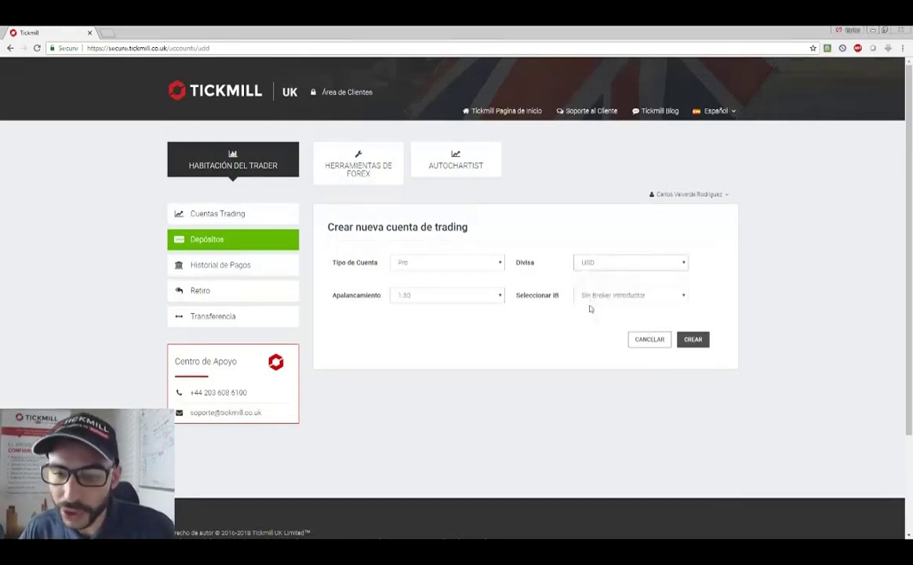
pyautogui.click(698, 345)
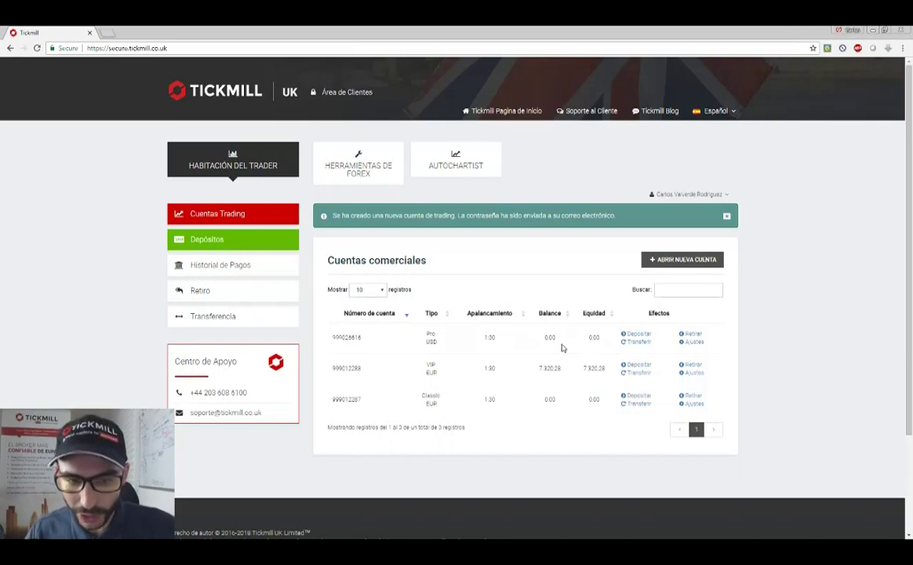
pyautogui.scroll(-1, 565, 350)
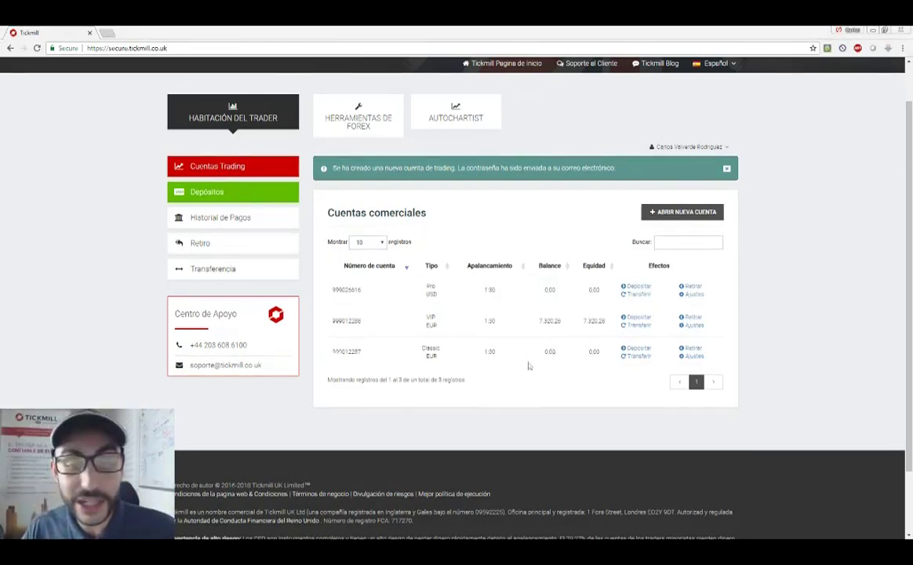
pyautogui.hotkey('alt', 'Tab')
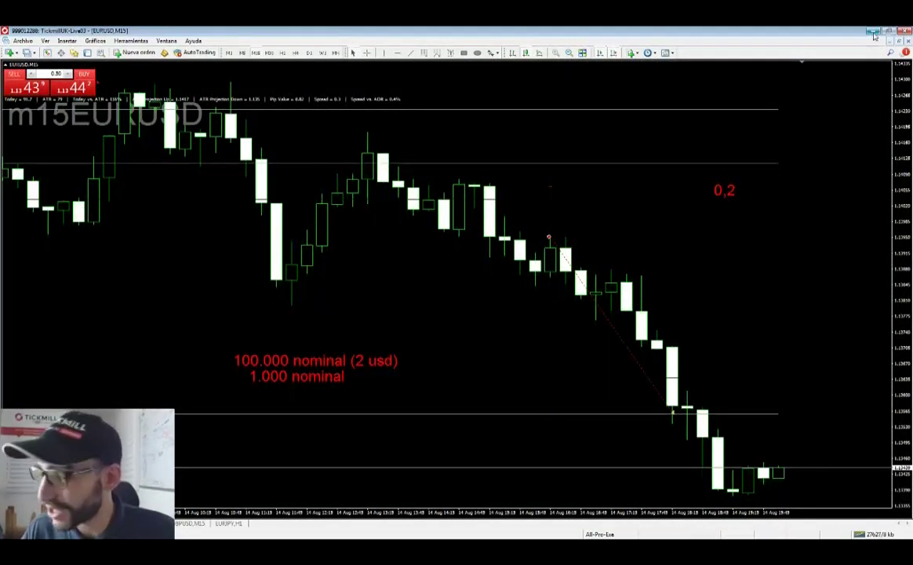
# Check the accounts list, delete the '1.000 nominal' chart label, then return to the browser.
pyautogui.hotkey('alt', 'Tab')
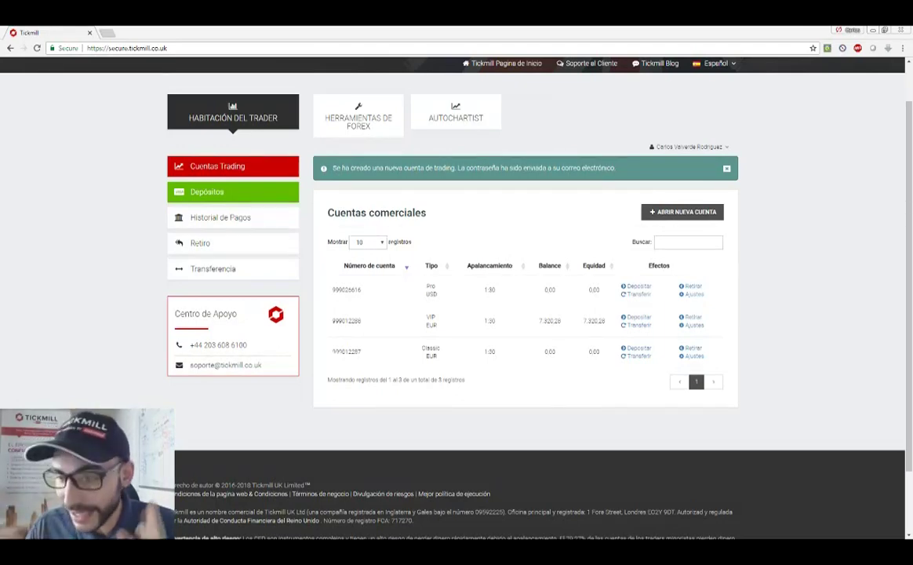
pyautogui.hotkey('alt', 'Tab')
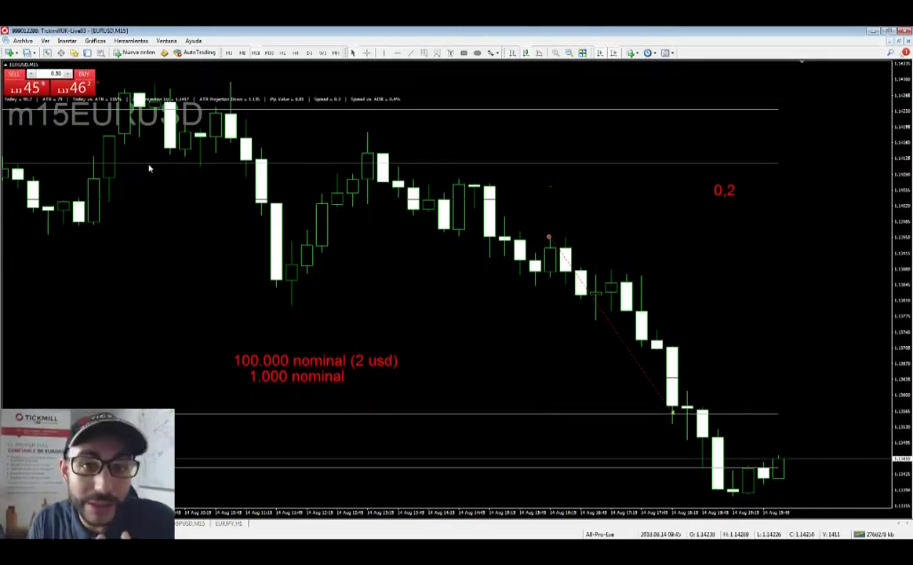
pyautogui.middleClick(301, 416)
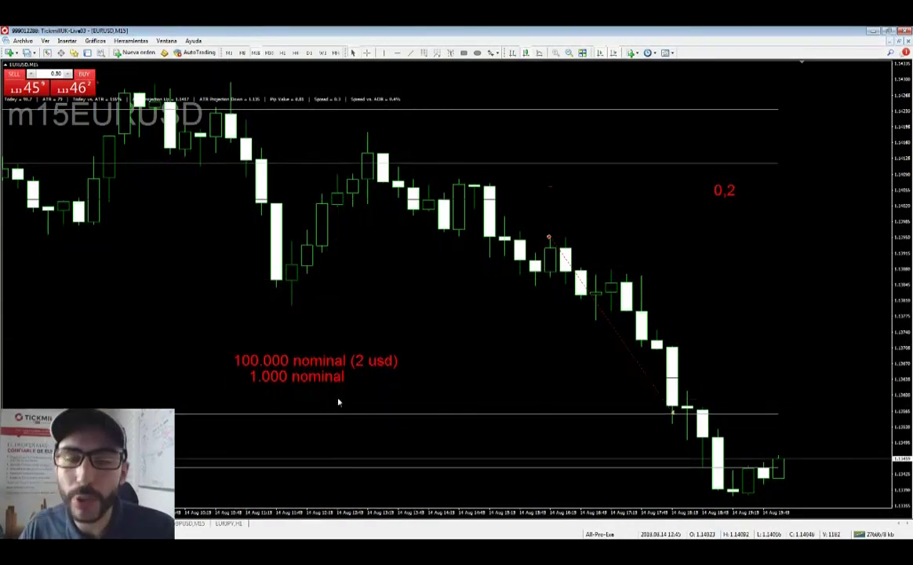
pyautogui.doubleClick(342, 378)
pyautogui.press('Delete')
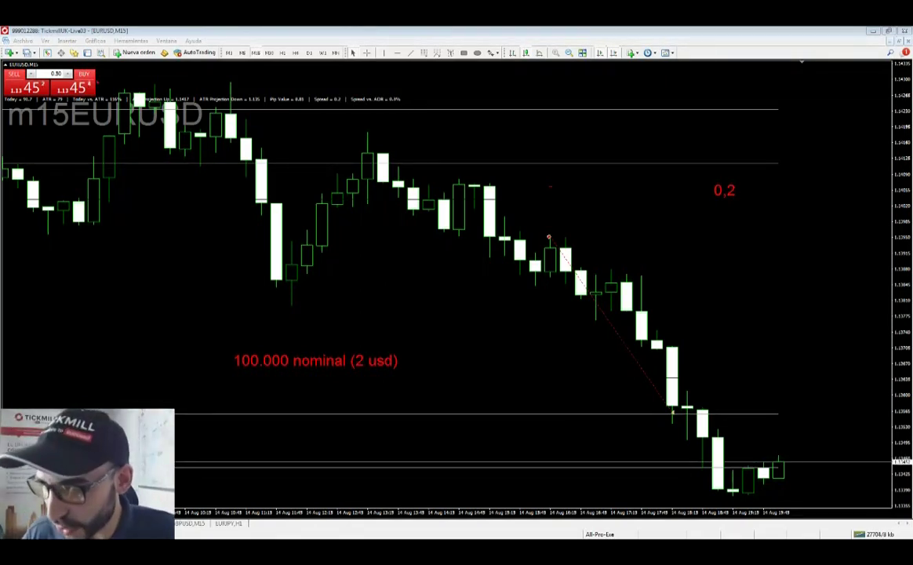
pyautogui.hotkey('alt', 'Tab')
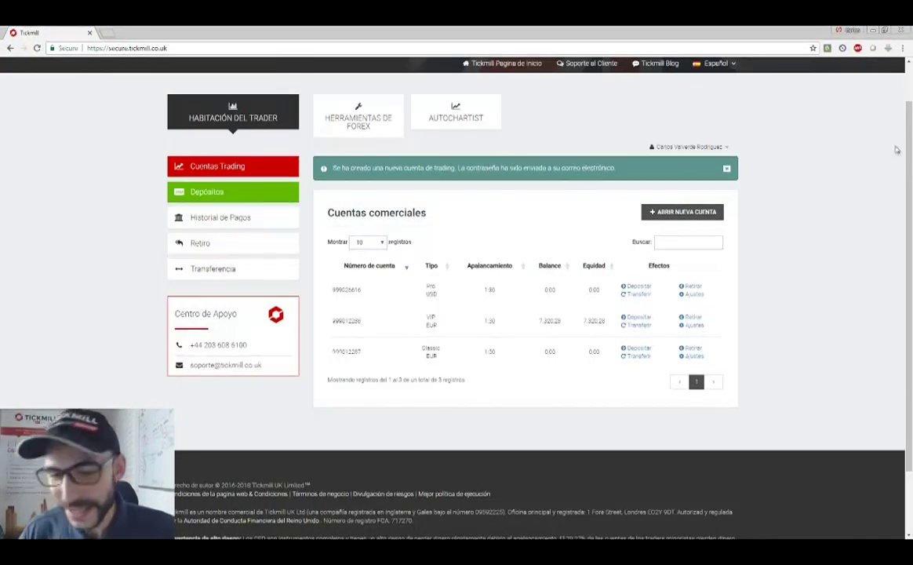
# Open the Depositar page from the new Pro USD account row.
pyautogui.doubleClick(433, 287)
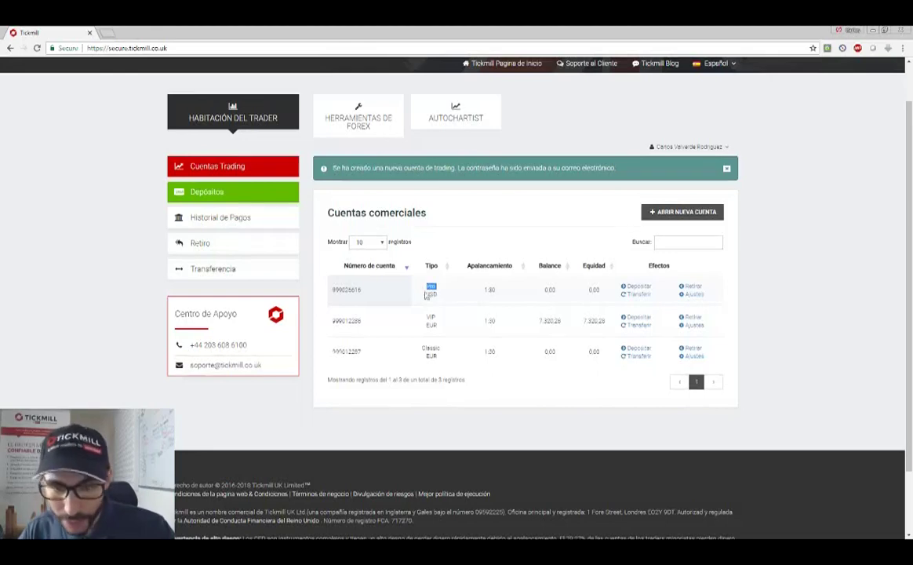
pyautogui.click(642, 288)
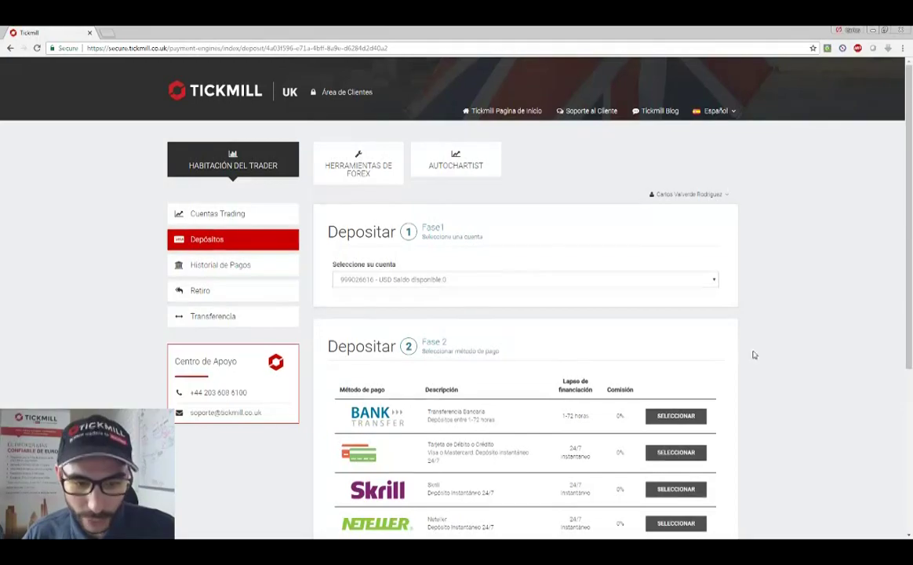
pyautogui.scroll(-2, 754, 353)
pyautogui.scroll(-1, 758, 348)
pyautogui.scroll(3, 758, 349)
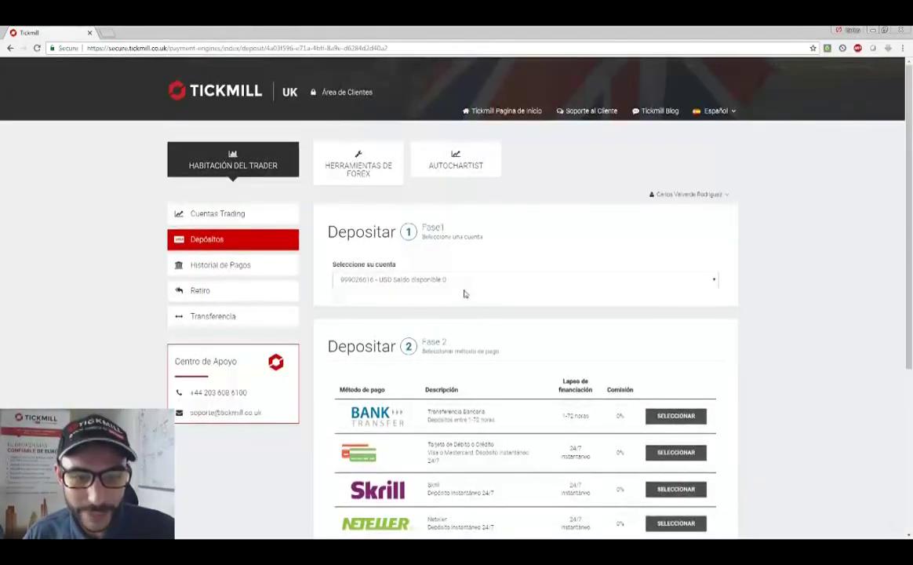
# Confirm Pro USD in 'Seleccione su cuenta' and scroll to the payment methods.
pyautogui.click(465, 281)
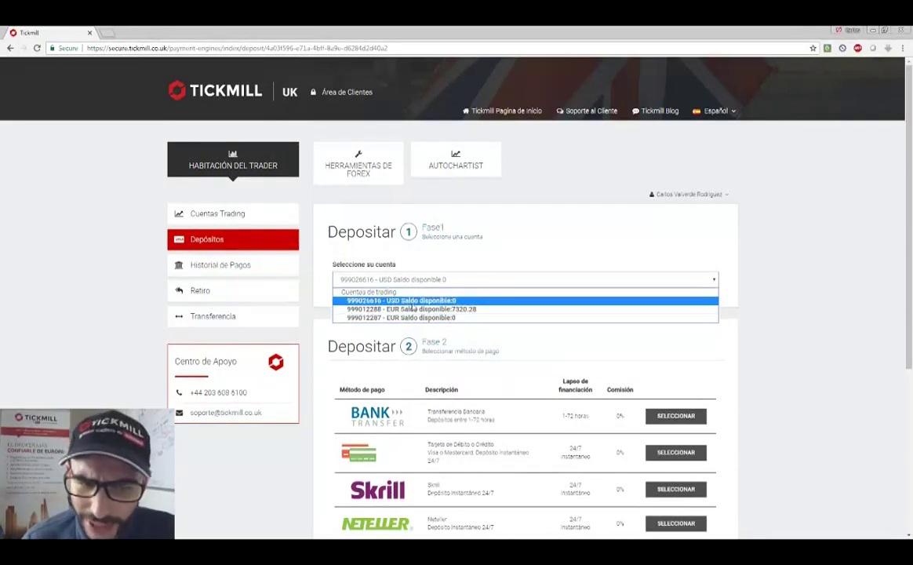
pyautogui.click(416, 303)
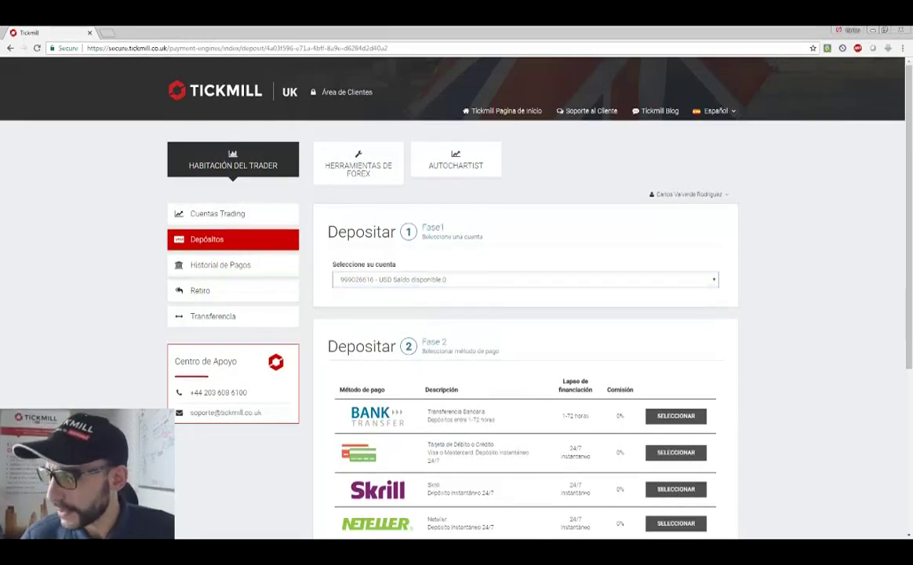
pyautogui.click(549, 282)
pyautogui.click(452, 300)
pyautogui.scroll(-1, 728, 352)
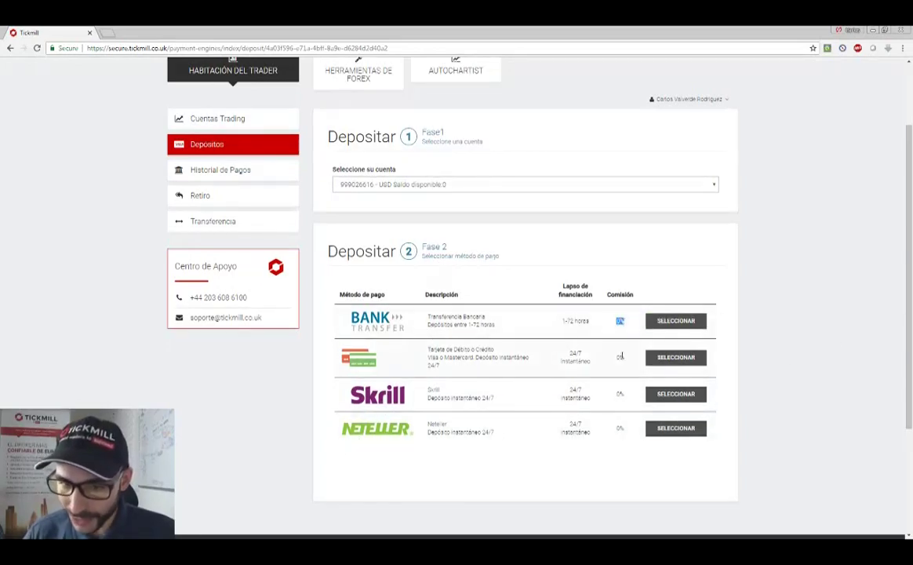
pyautogui.doubleClick(620, 394)
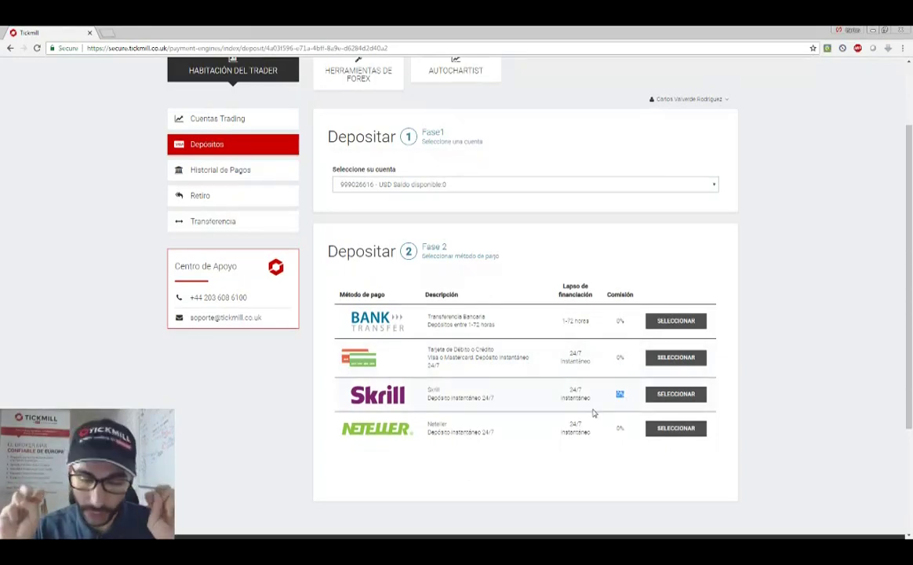
pyautogui.doubleClick(620, 357)
pyautogui.doubleClick(620, 427)
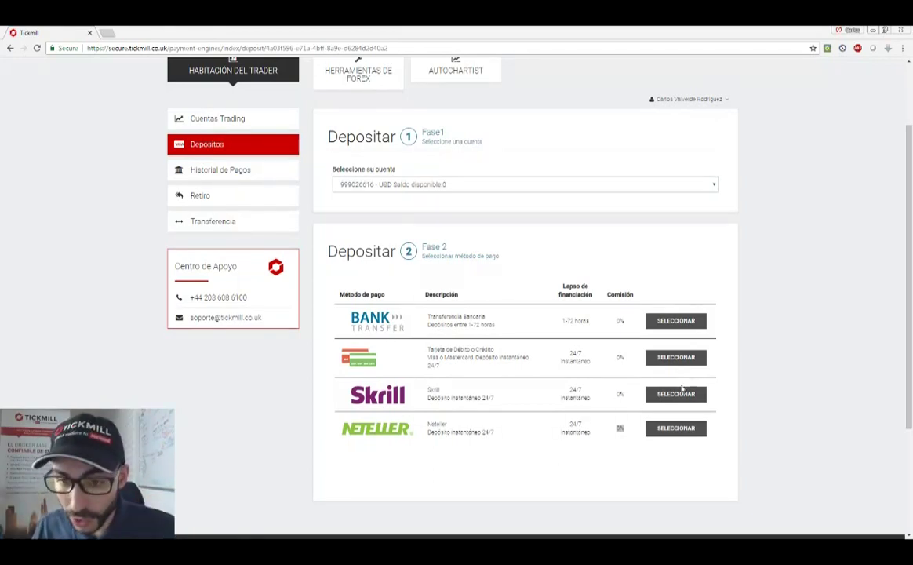
# Select Bank Transfer as the deposit method and review the Fase 3 amount and bank form.
pyautogui.click(688, 321)
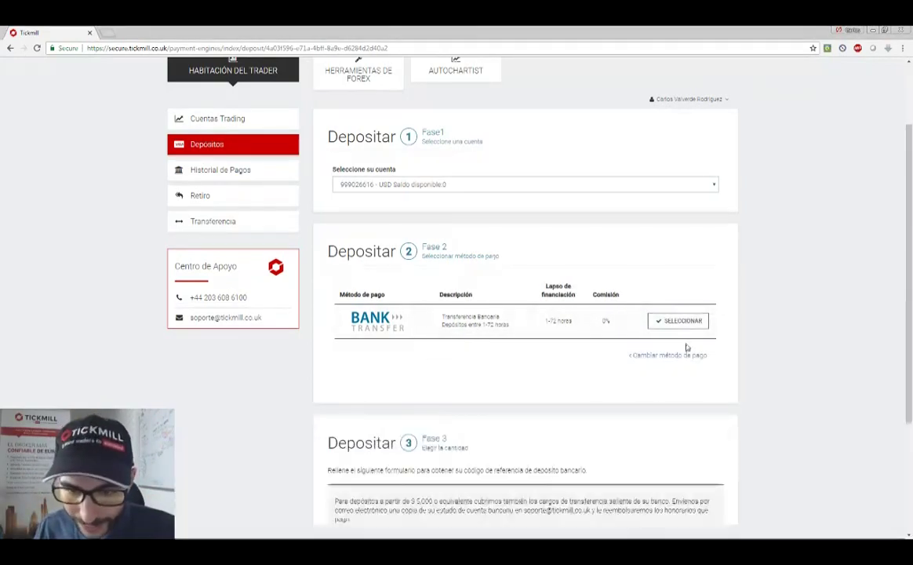
pyautogui.scroll(-3, 582, 365)
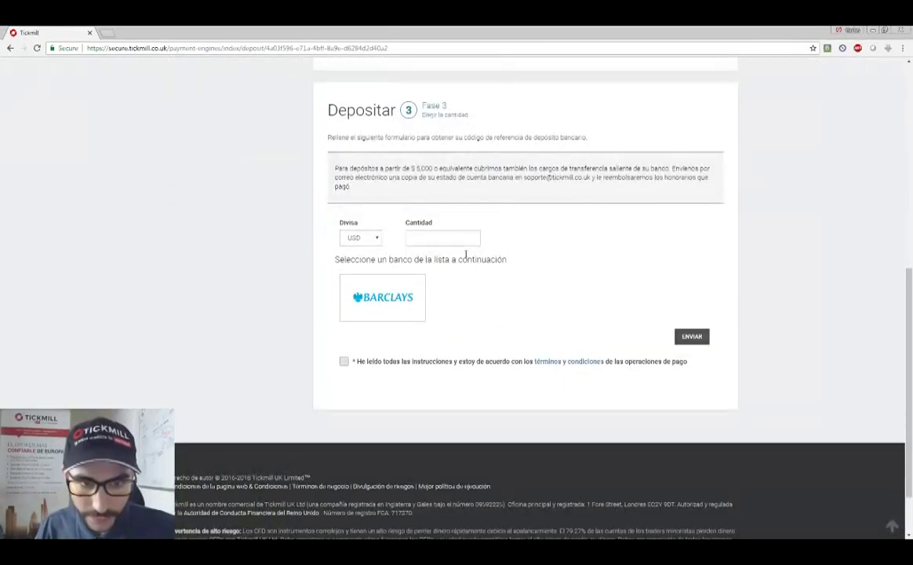
pyautogui.scroll(1, 471, 279)
pyautogui.scroll(2, 461, 282)
pyautogui.moveTo(335, 311); pyautogui.dragTo(715, 310)
pyautogui.click(587, 320)
pyautogui.moveTo(647, 320); pyautogui.dragTo(652, 319)
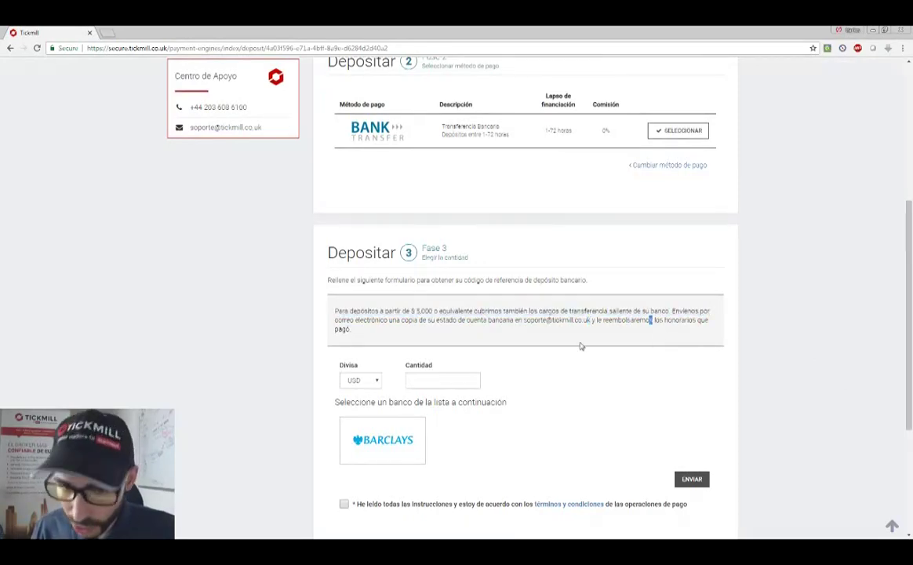
pyautogui.scroll(-1, 634, 378)
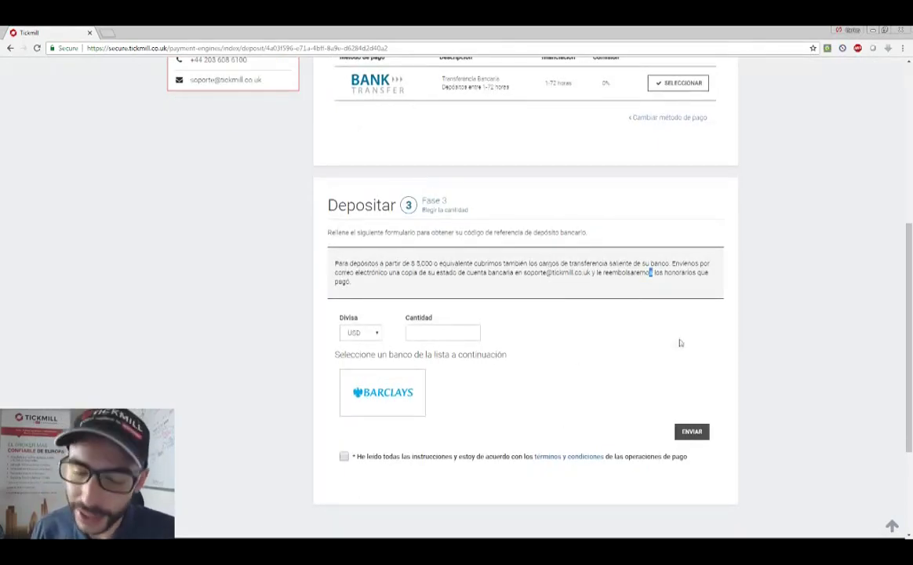
pyautogui.scroll(3, 765, 375)
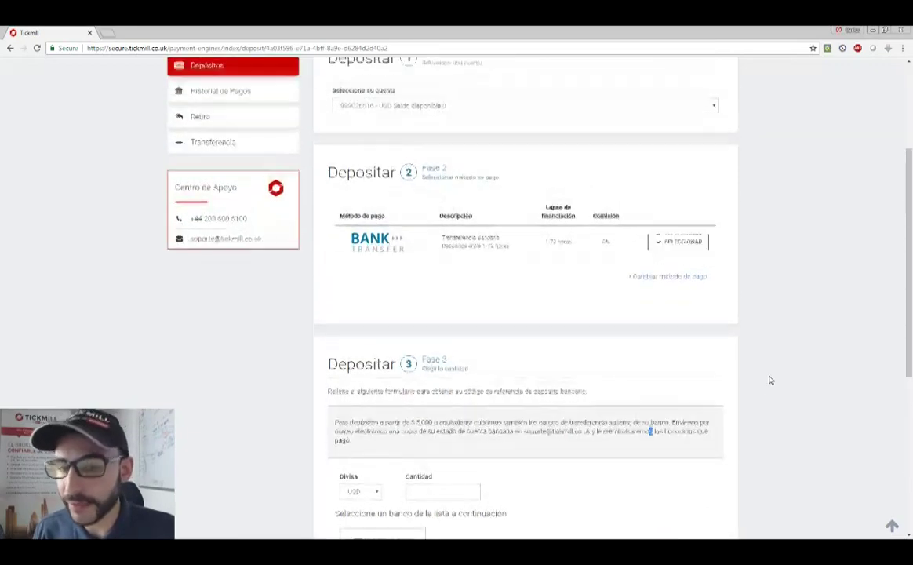
pyautogui.scroll(2, 768, 378)
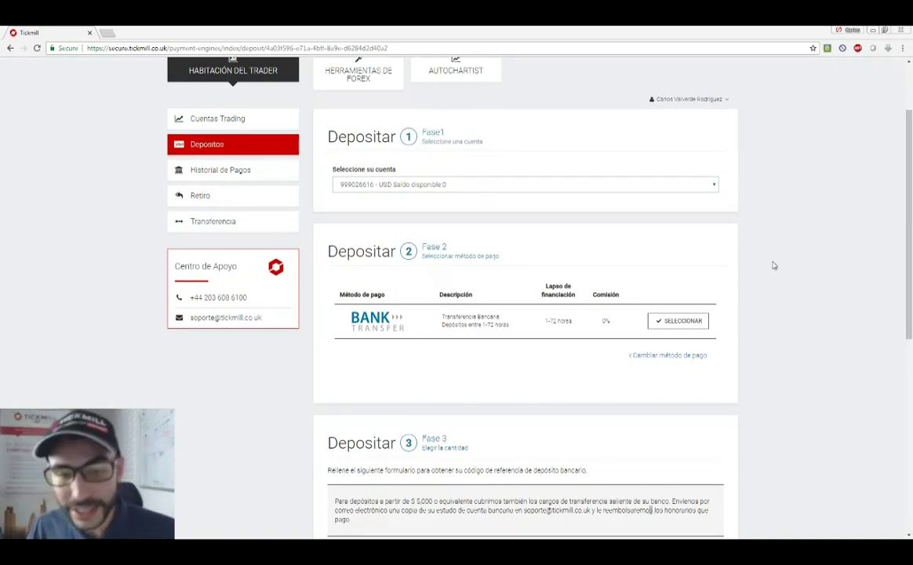
pyautogui.scroll(2, 800, 237)
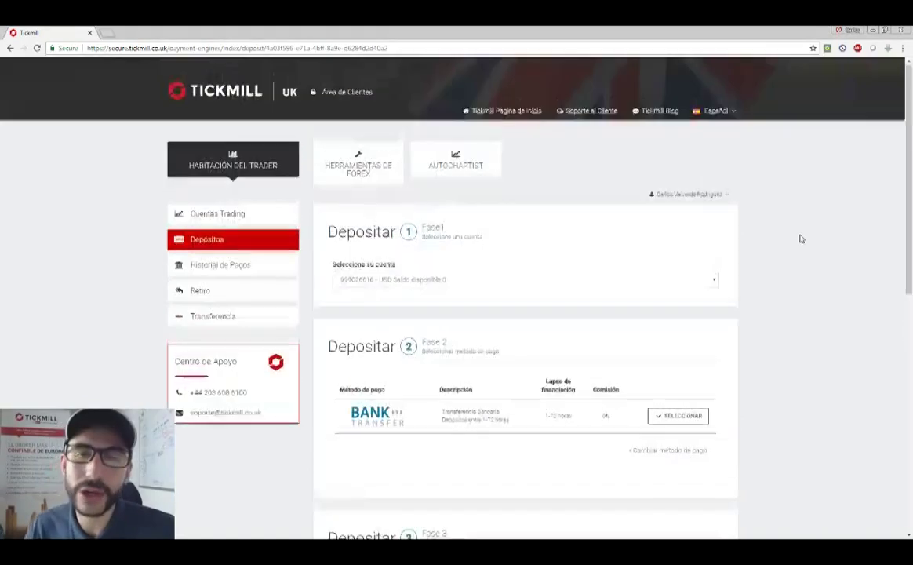
pyautogui.scroll(-1, 798, 267)
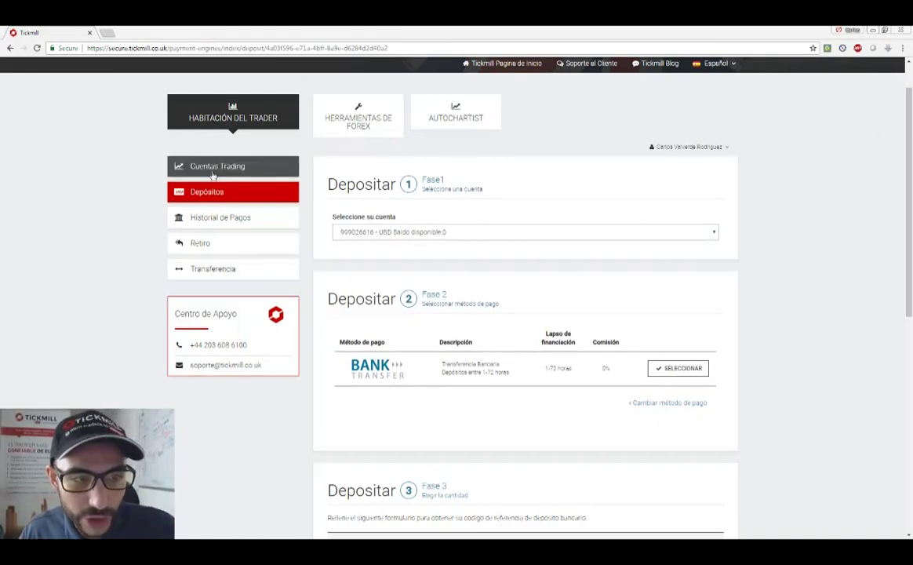
pyautogui.click(212, 174)
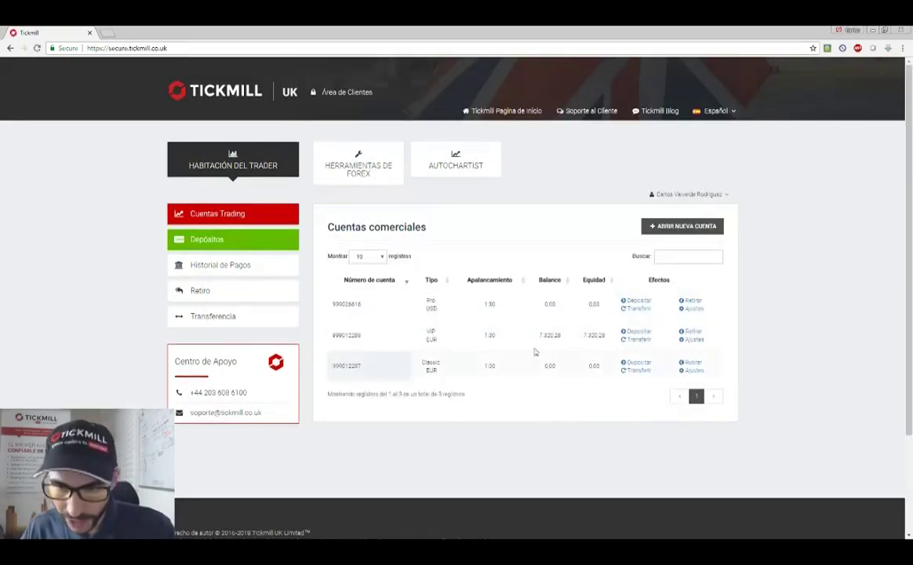
pyautogui.click(374, 256)
pyautogui.click(491, 239)
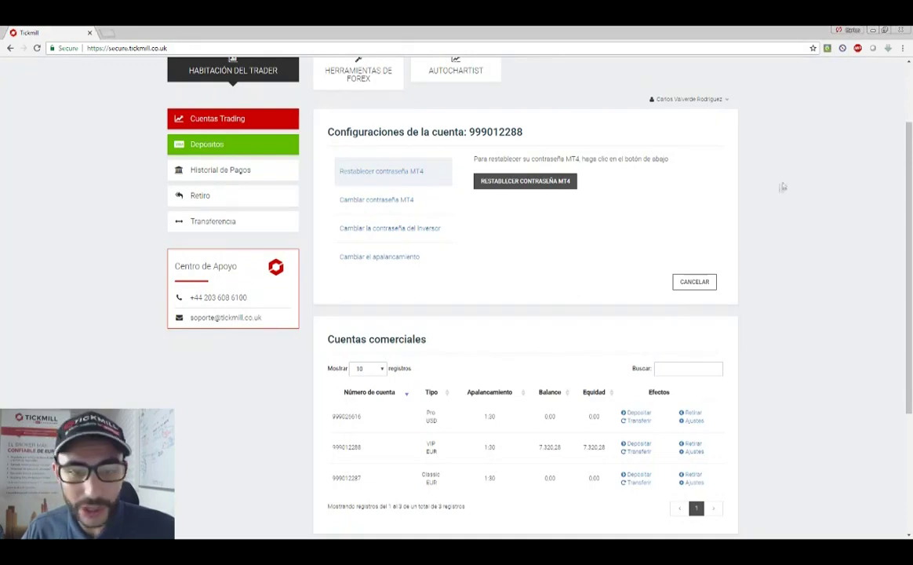
pyautogui.scroll(-1, 416, 321)
pyautogui.scroll(1, 428, 298)
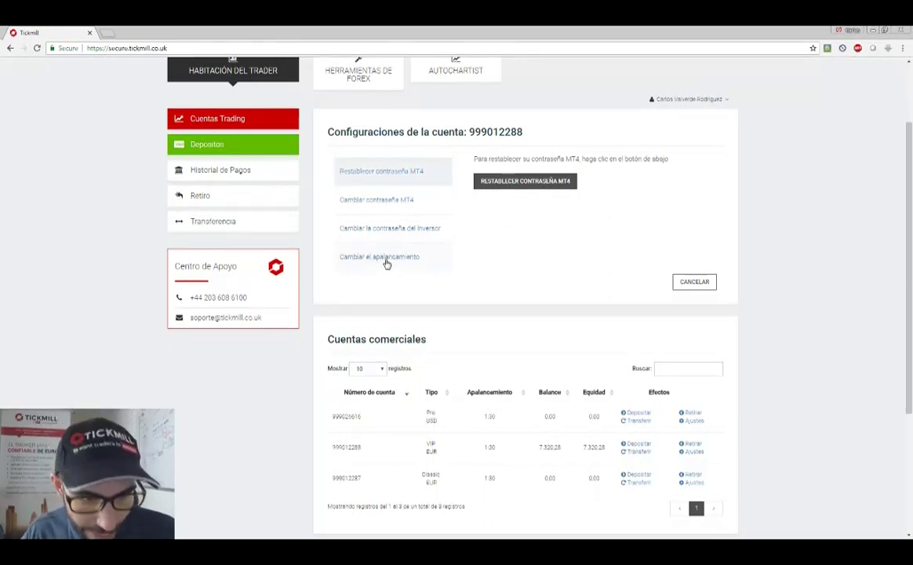
pyautogui.scroll(1, 193, 236)
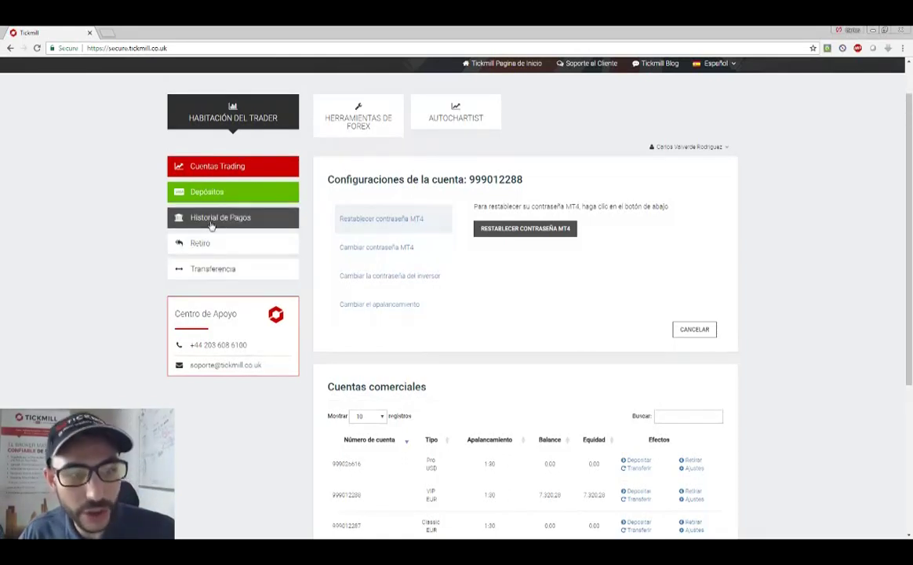
# Open the Herramientas de Forex section with its education videos.
pyautogui.click(366, 119)
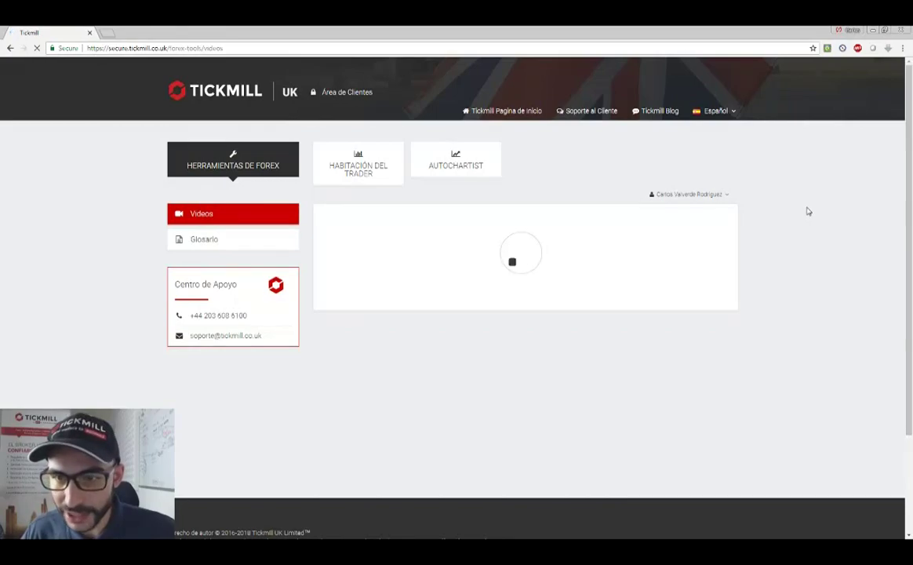
pyautogui.scroll(-5, 812, 208)
pyautogui.scroll(5, 816, 206)
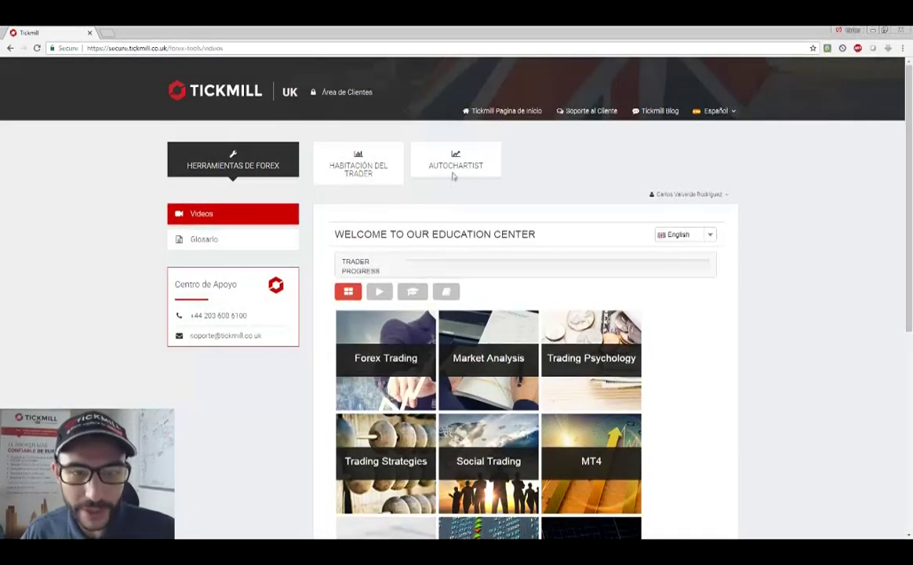
# Open the Autochartist page and scroll through its Forex patterns table.
pyautogui.click(454, 180)
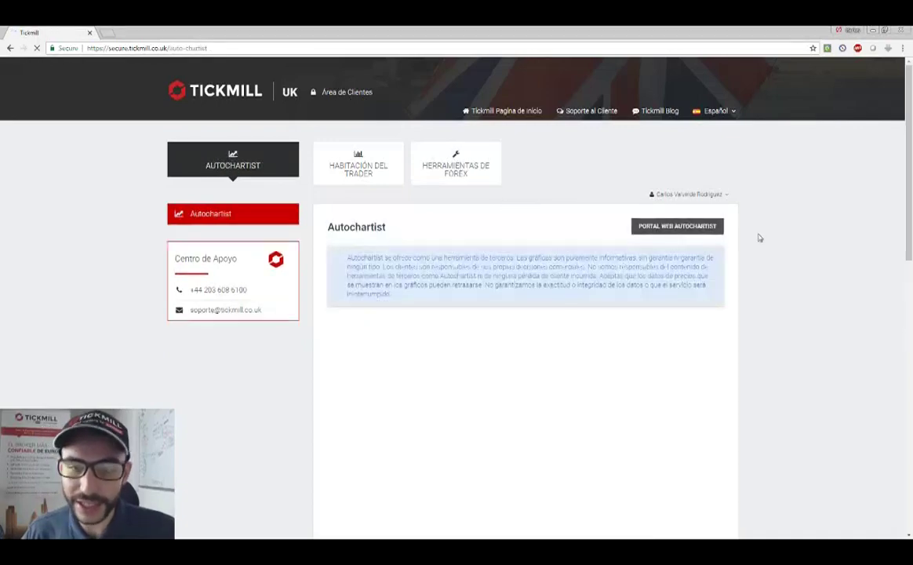
pyautogui.scroll(-3, 757, 234)
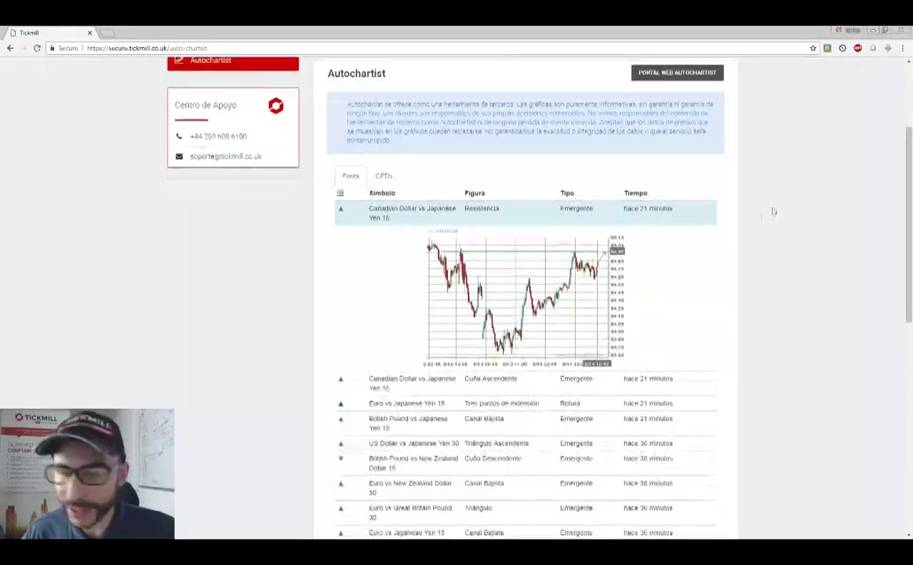
pyautogui.scroll(-1, 773, 211)
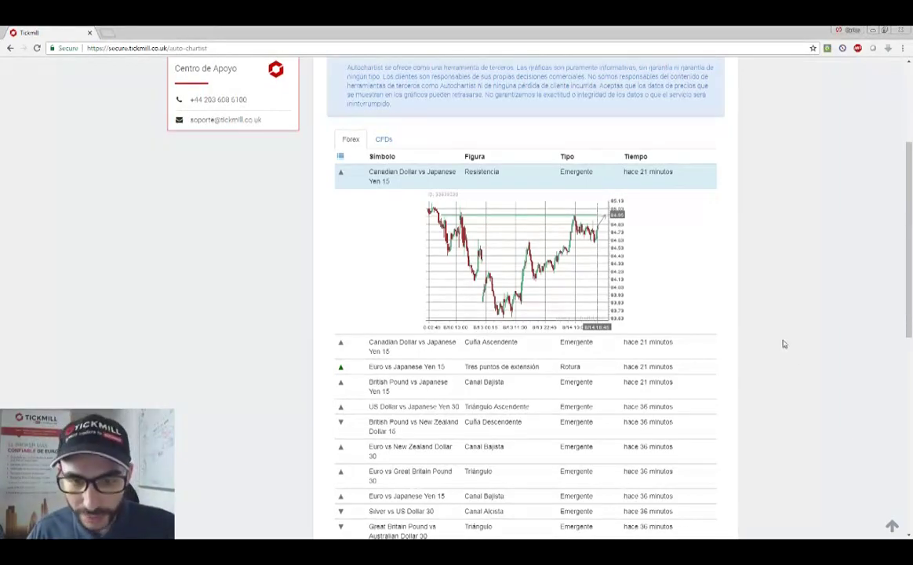
pyautogui.scroll(-10, 576, 327)
pyautogui.scroll(10, 563, 345)
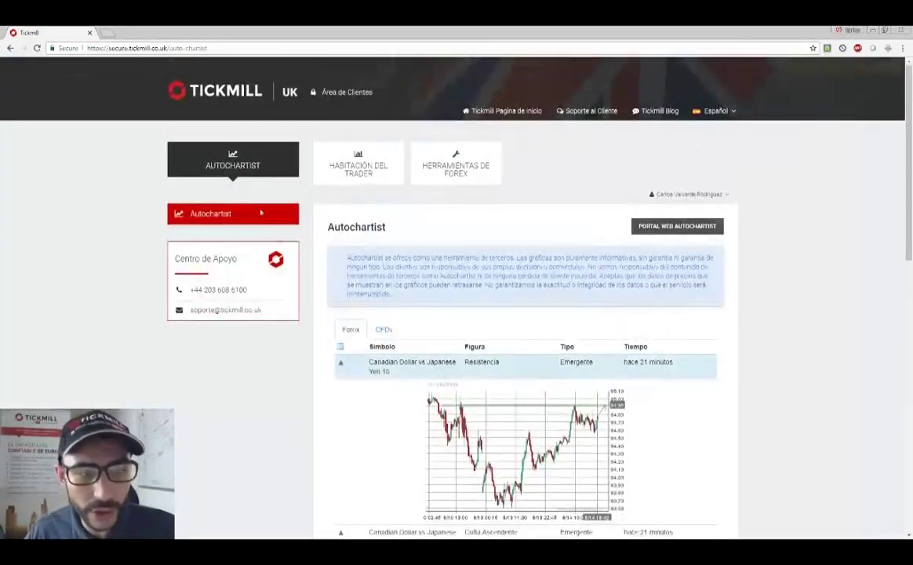
# Reload the Autochartist pattern list, then go back to Cuentas comerciales.
pyautogui.click(223, 157)
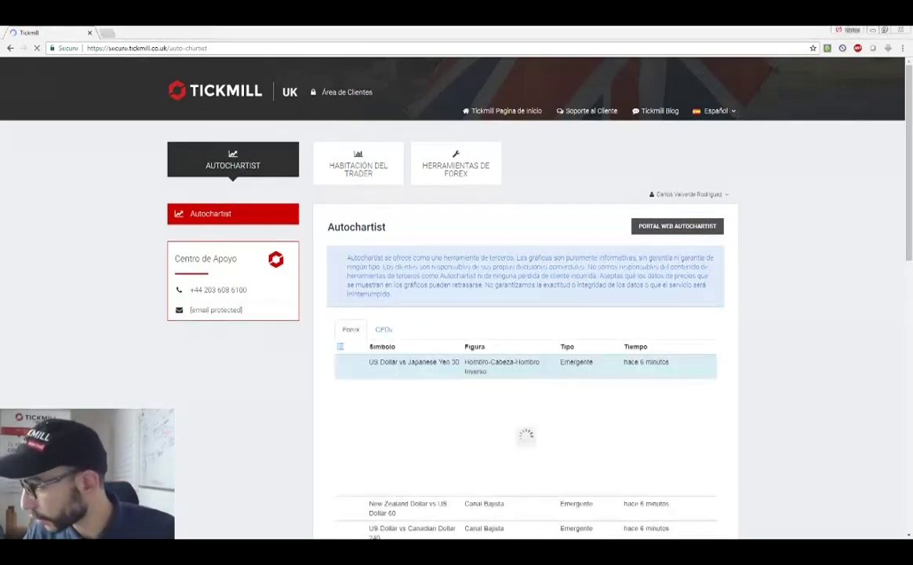
pyautogui.hotkey('alt', 'Left')
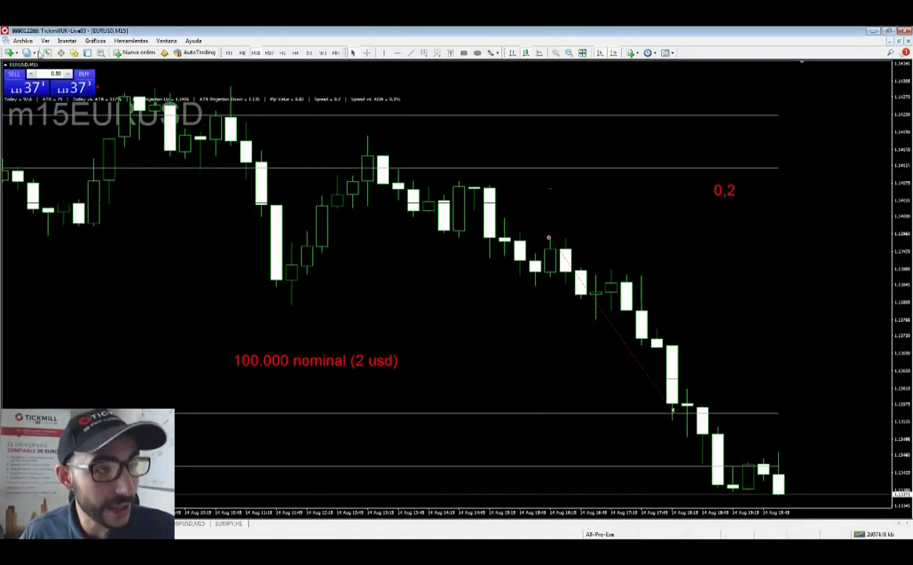
# Open the Navigator's TickmillUK-Live03 account login dialog and move it over the chart.
pyautogui.hotkey('ctrl', 'n')
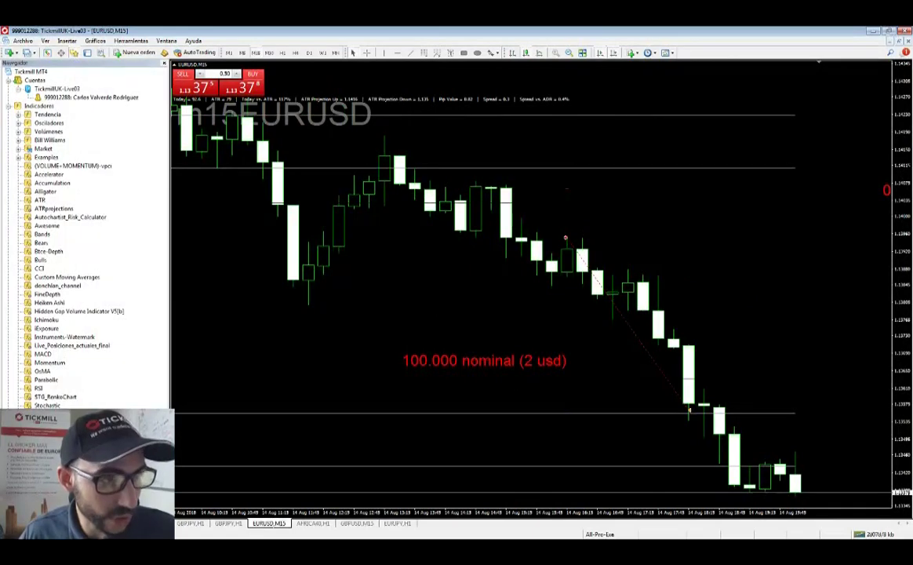
pyautogui.click(18, 89)
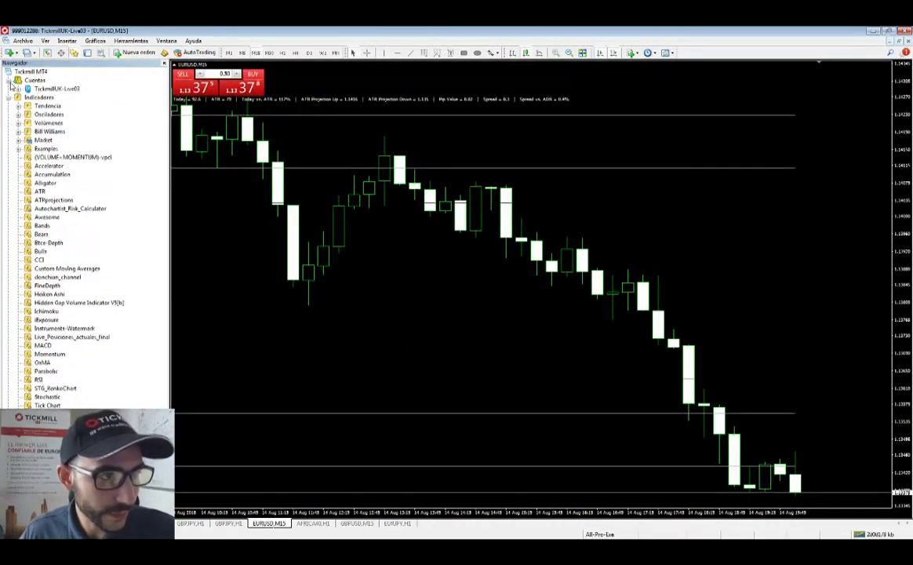
pyautogui.rightClick(33, 80)
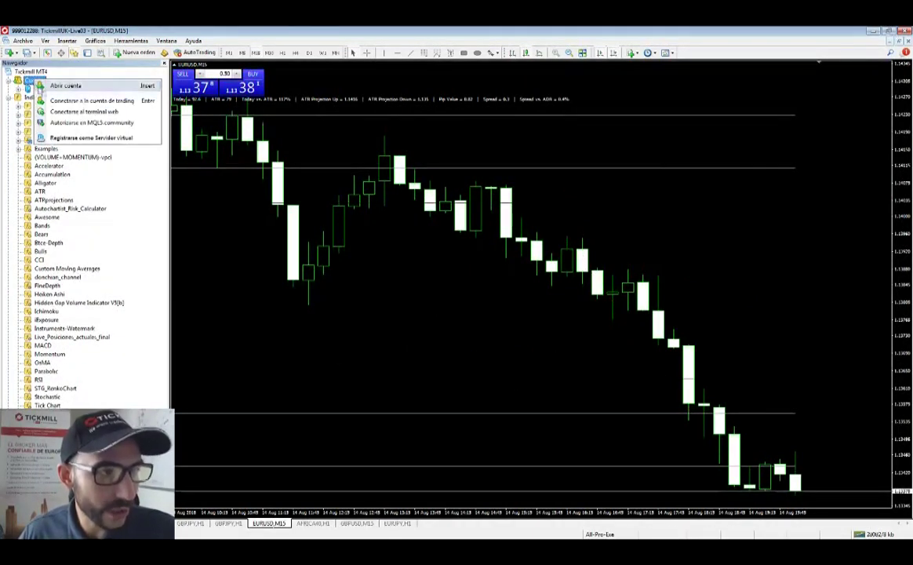
pyautogui.click(71, 100)
pyautogui.moveTo(209, 114); pyautogui.dragTo(686, 148)
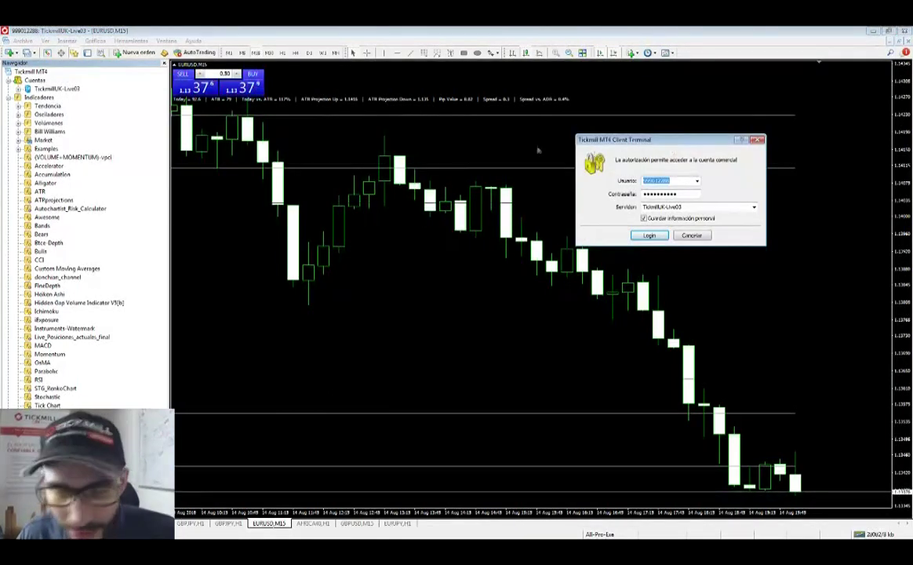
pyautogui.moveTo(671, 143); pyautogui.dragTo(523, 238)
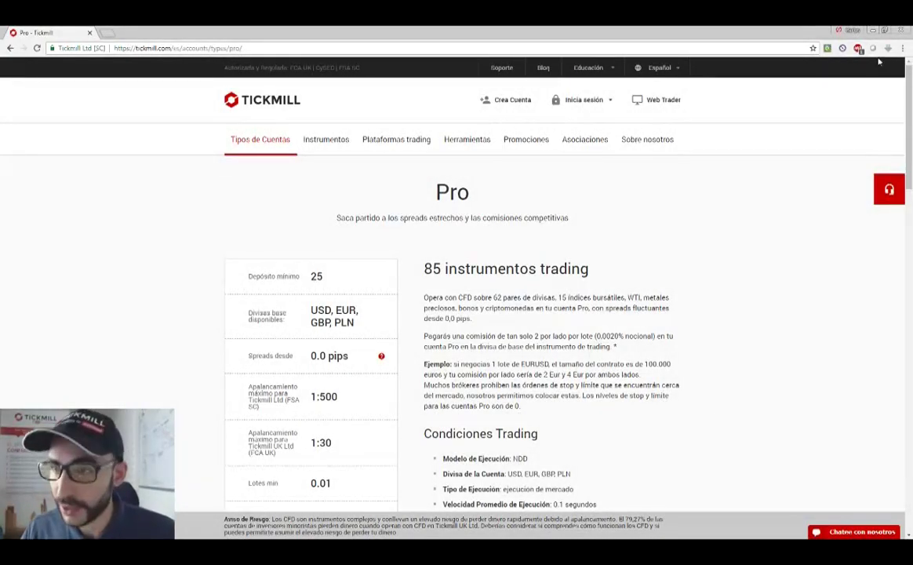
# Minimize the browser showing the Pro account page.
pyautogui.click(900, 31)
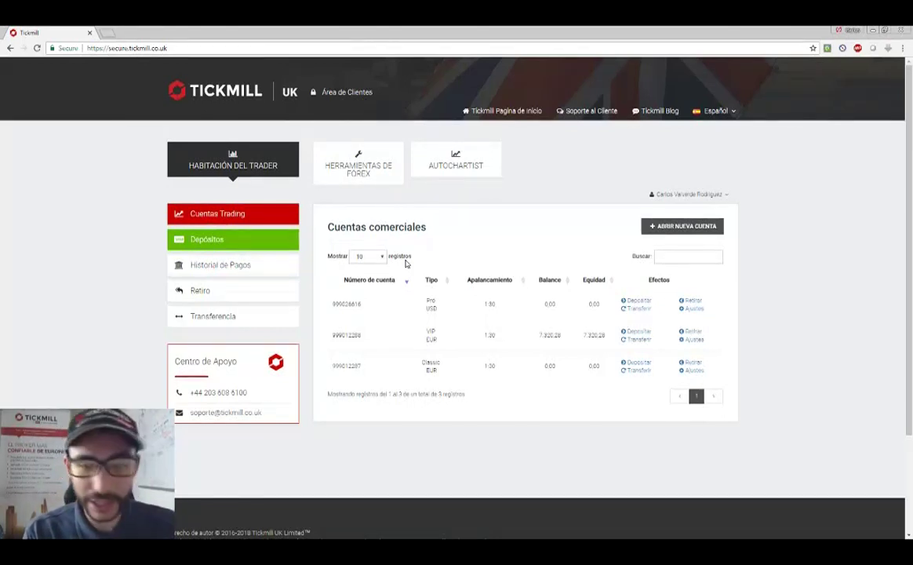
# Open and cancel the new trading account form, then start a Pro USD deposit.
pyautogui.click(665, 225)
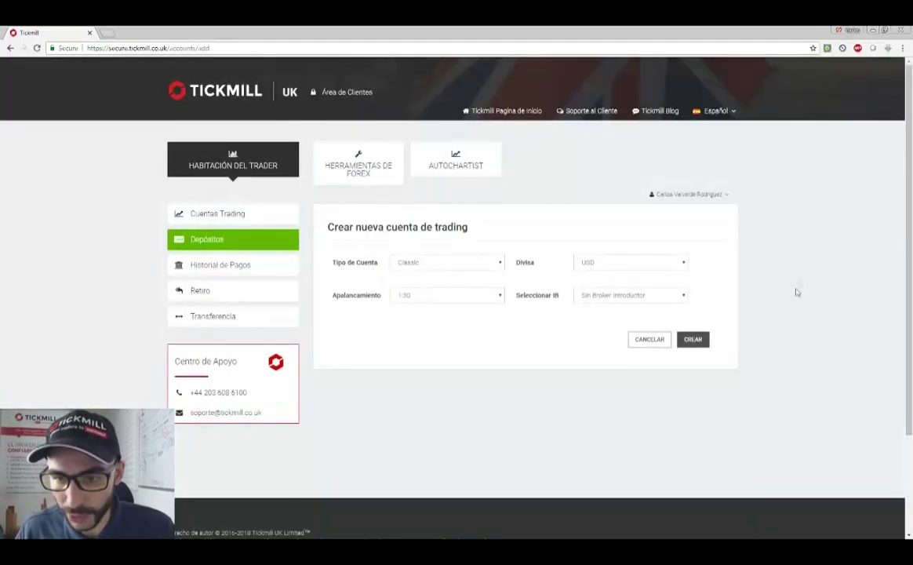
pyautogui.click(650, 342)
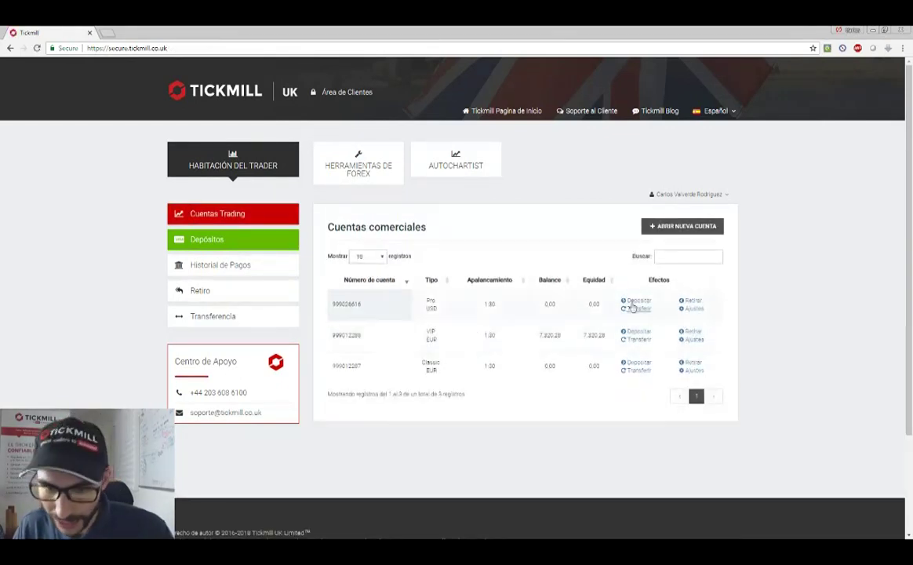
pyautogui.click(639, 302)
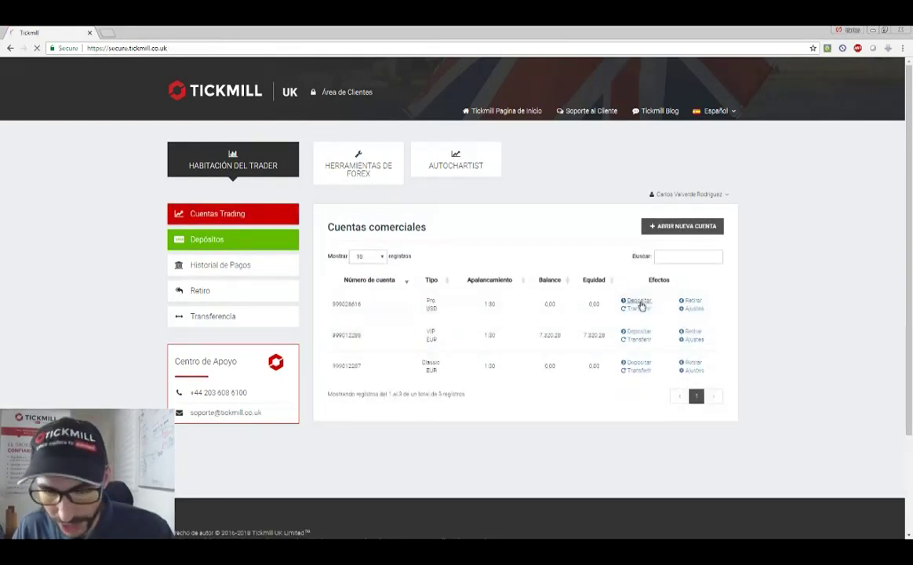
# Scroll to the Fase 2 table of bank transfer, card, Skrill and Neteller, then back up.
pyautogui.scroll(-2, 440, 156)
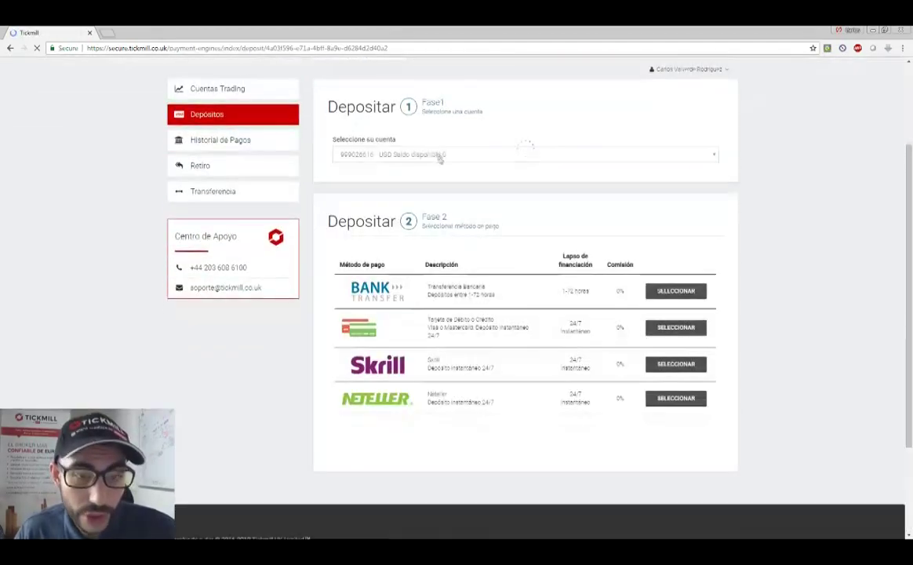
pyautogui.scroll(-1, 379, 320)
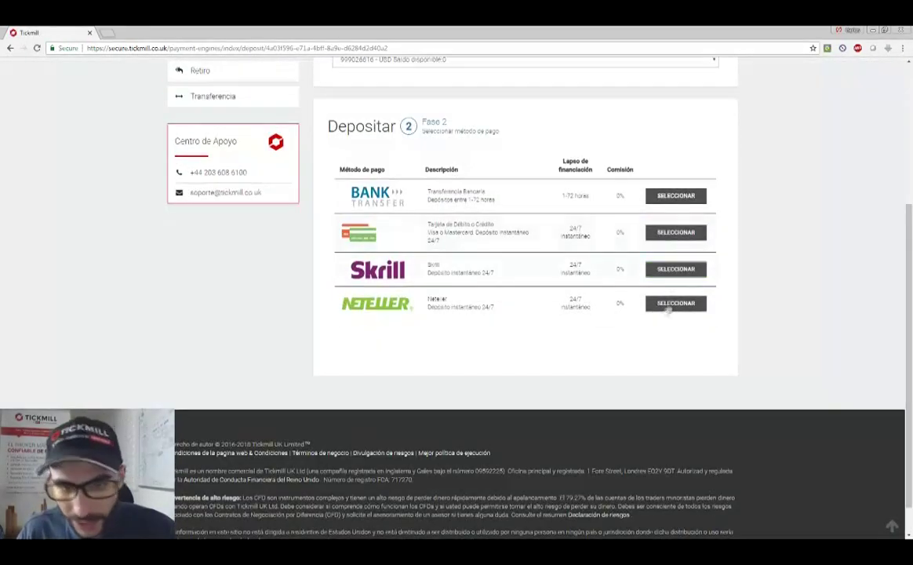
pyautogui.scroll(1, 789, 232)
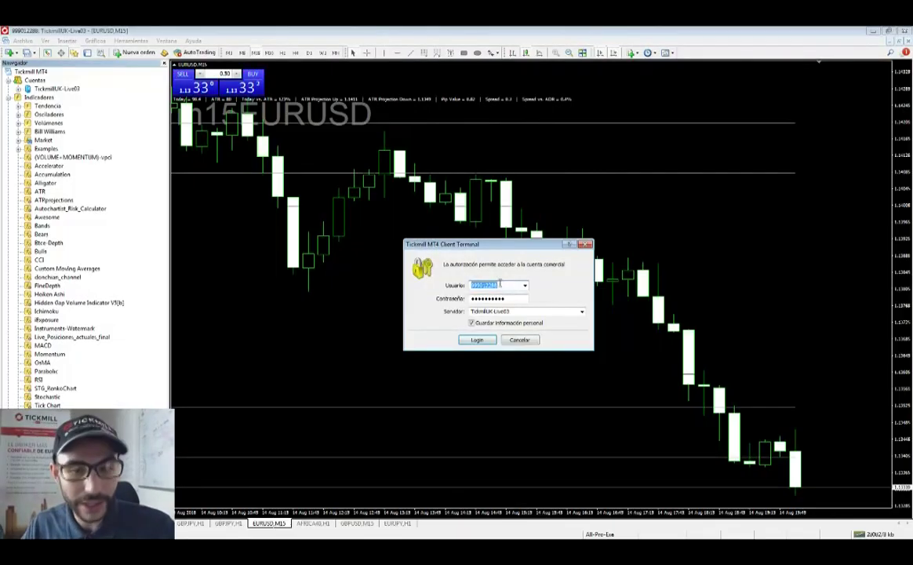
# Log in to the TickmillUK-Live03 account, hide the Navigator and show the Terminal orders panel.
pyautogui.hotkey('shift', 'Tab')
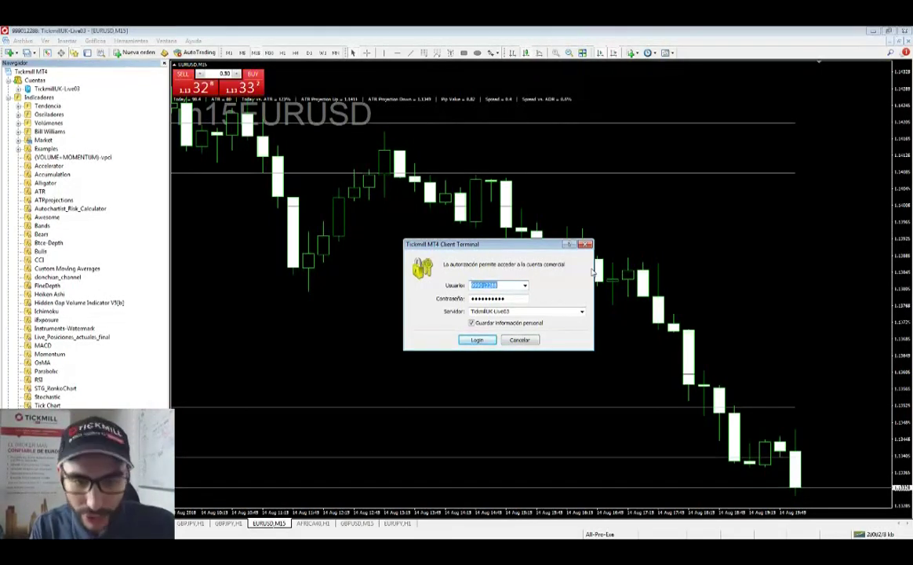
pyautogui.click(478, 340)
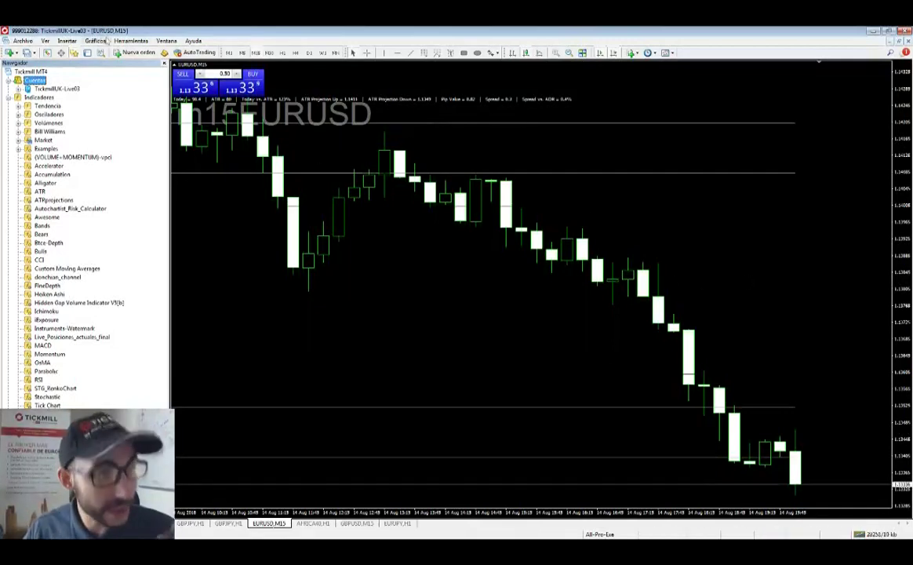
pyautogui.click(863, 534)
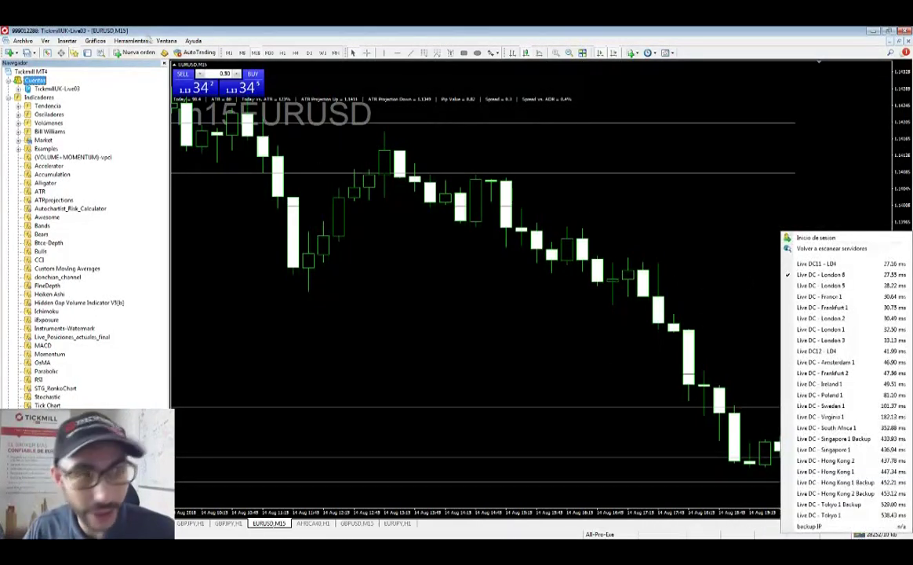
pyautogui.click(164, 63)
pyautogui.click(87, 52)
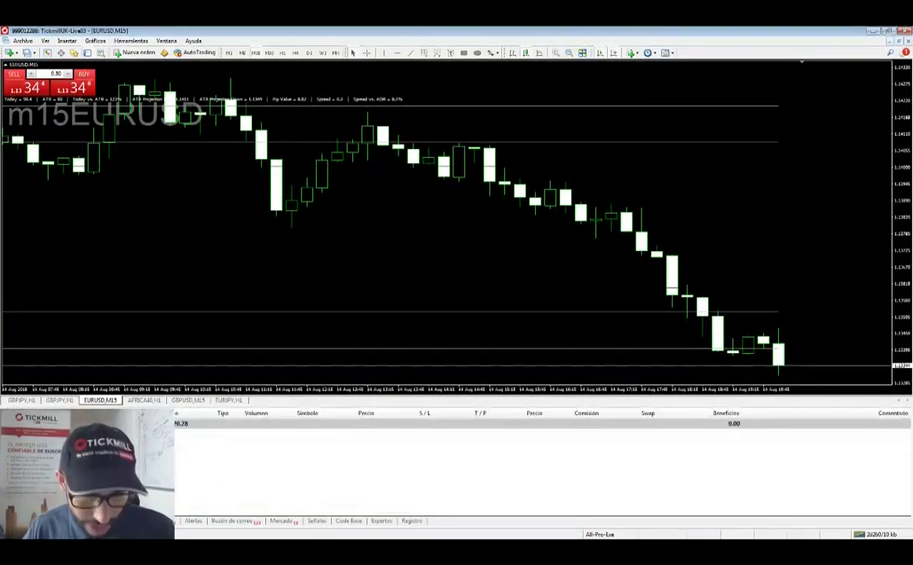
# Make the chart taller, disable one-click trading, and set EURUSD to H1 zoomed out.
pyautogui.moveTo(327, 405); pyautogui.dragTo(322, 454)
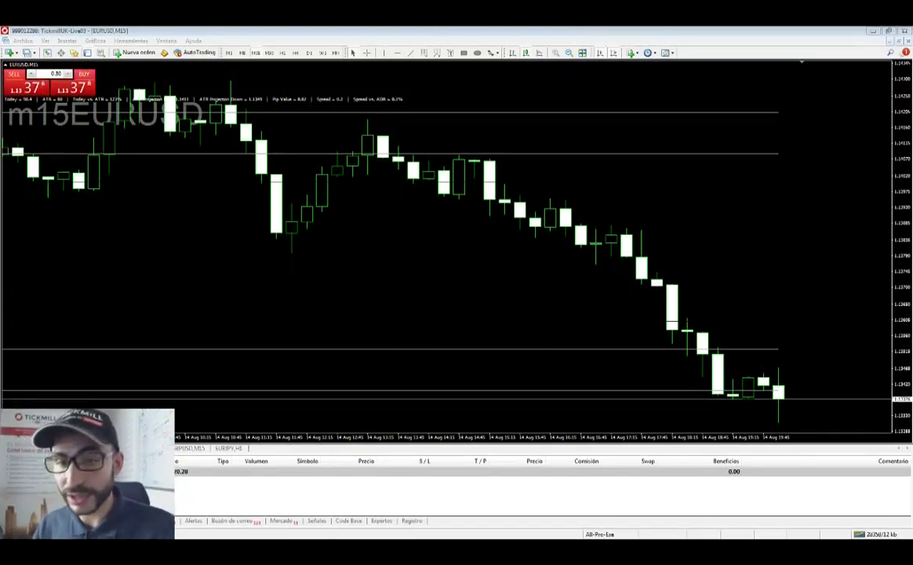
pyautogui.rightClick(94, 220)
pyautogui.click(149, 276)
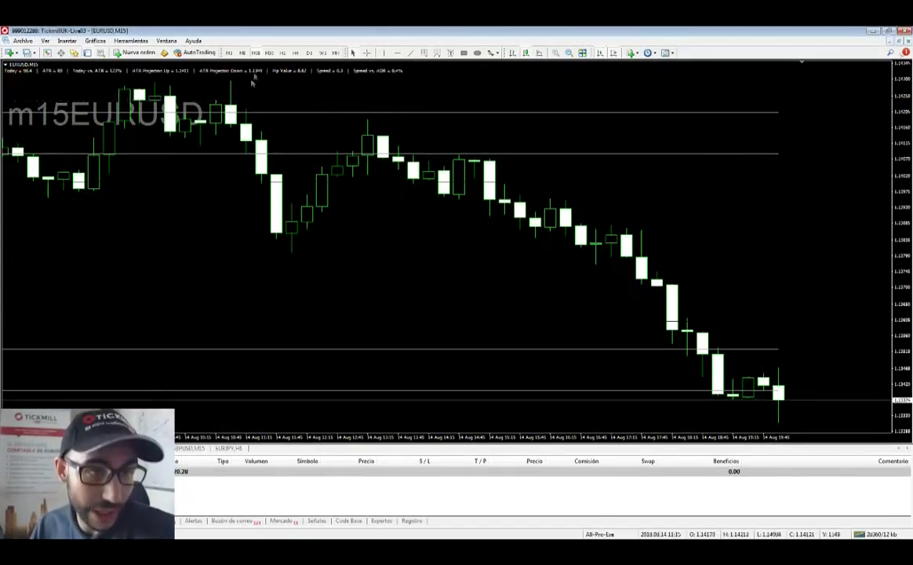
pyautogui.click(282, 53)
pyautogui.press('-')
pyautogui.press('-')
pyautogui.press('-')
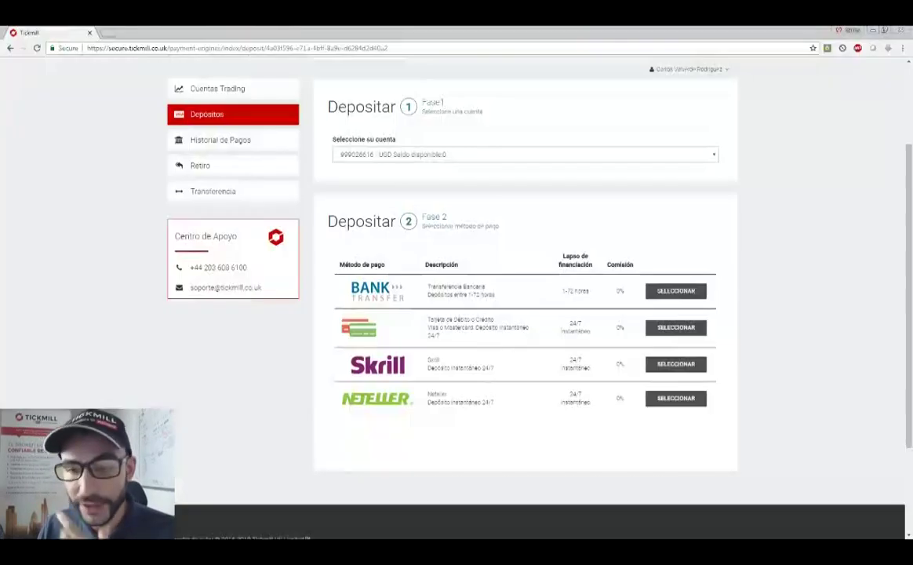
# Go to the Cuentas Trading list of trading accounts.
pyautogui.scroll(2, 837, 377)
pyautogui.scroll(-1, 830, 377)
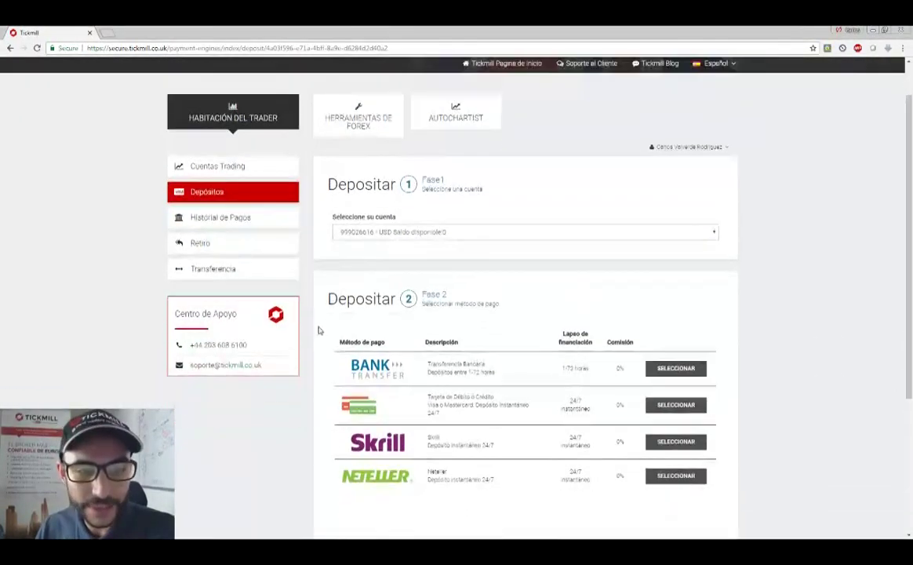
pyautogui.click(245, 168)
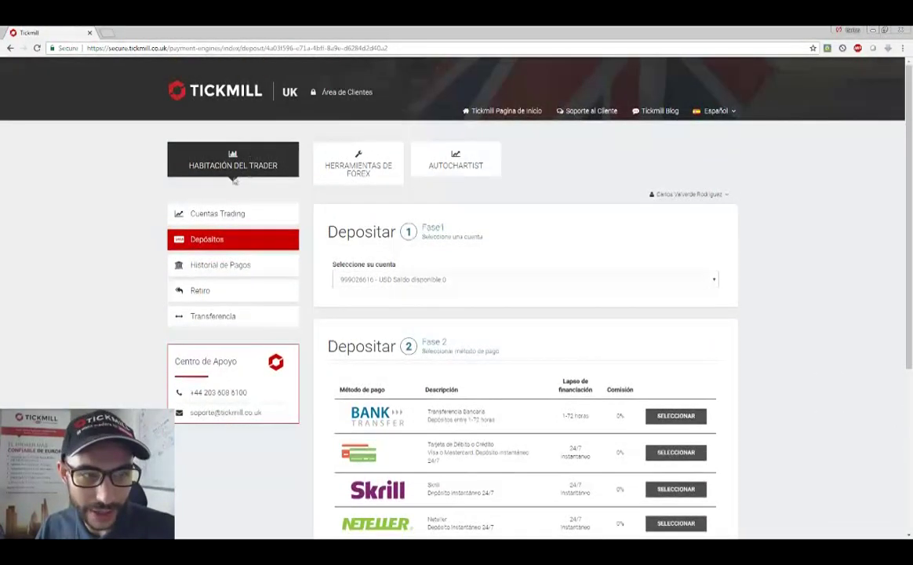
# Open the user-name profile dropdown at the top right.
pyautogui.click(689, 196)
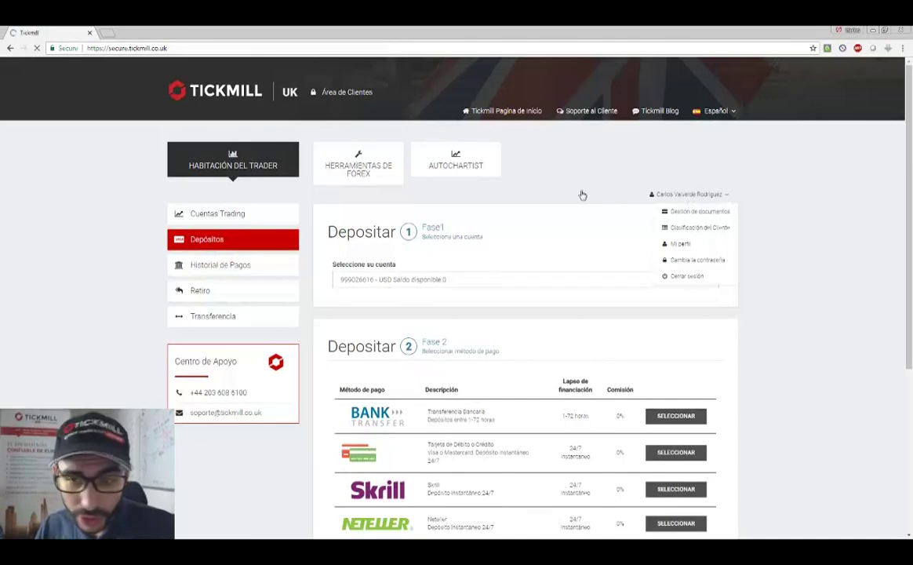
pyautogui.click(683, 196)
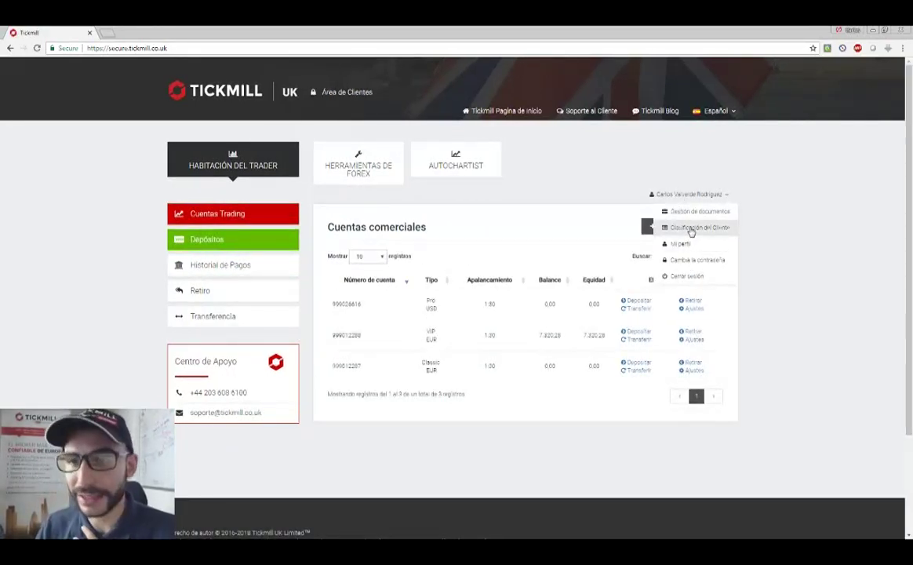
pyautogui.click(805, 210)
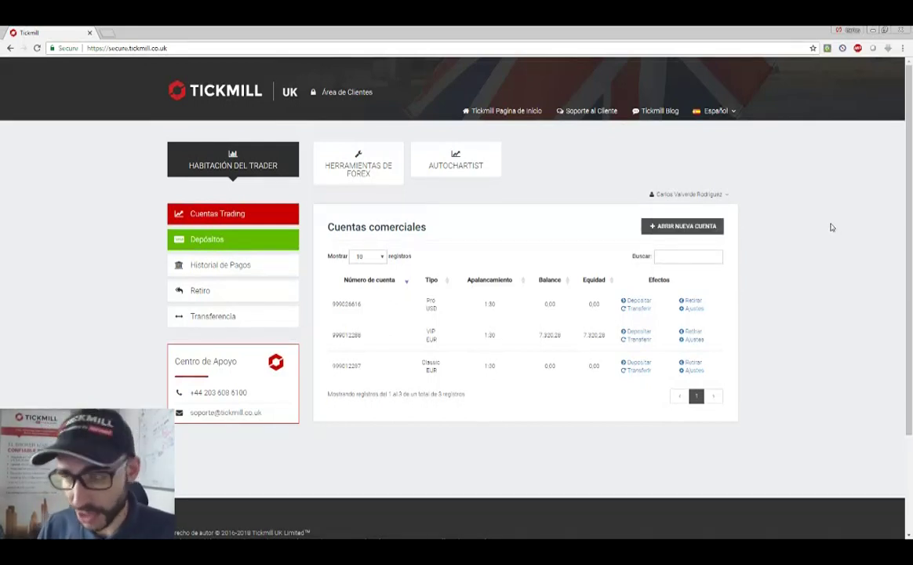
pyautogui.click(717, 195)
pyautogui.click(692, 228)
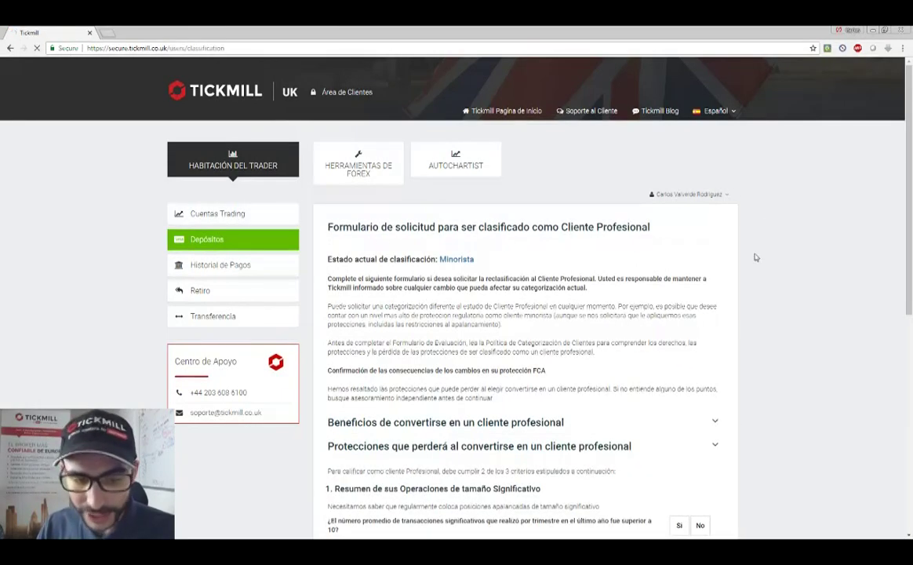
pyautogui.scroll(-2, 758, 255)
pyautogui.scroll(-1, 758, 256)
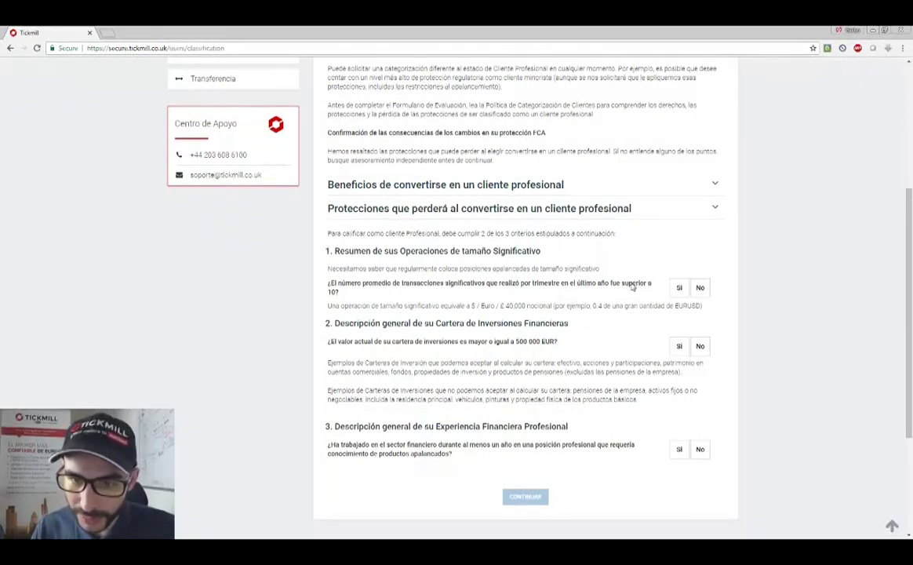
pyautogui.moveTo(339, 345); pyautogui.dragTo(517, 345)
pyautogui.click(570, 342)
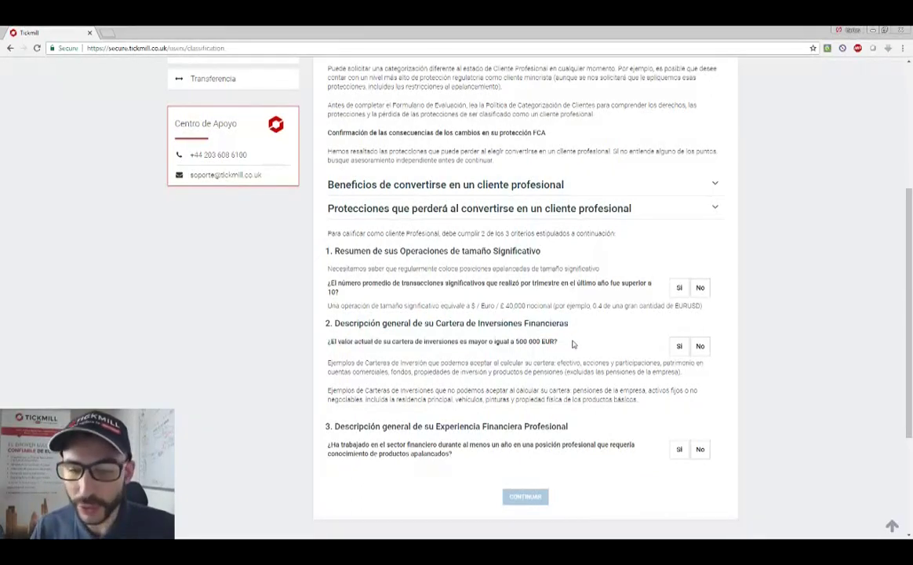
pyautogui.scroll(-1, 572, 343)
pyautogui.moveTo(558, 294); pyautogui.dragTo(488, 295)
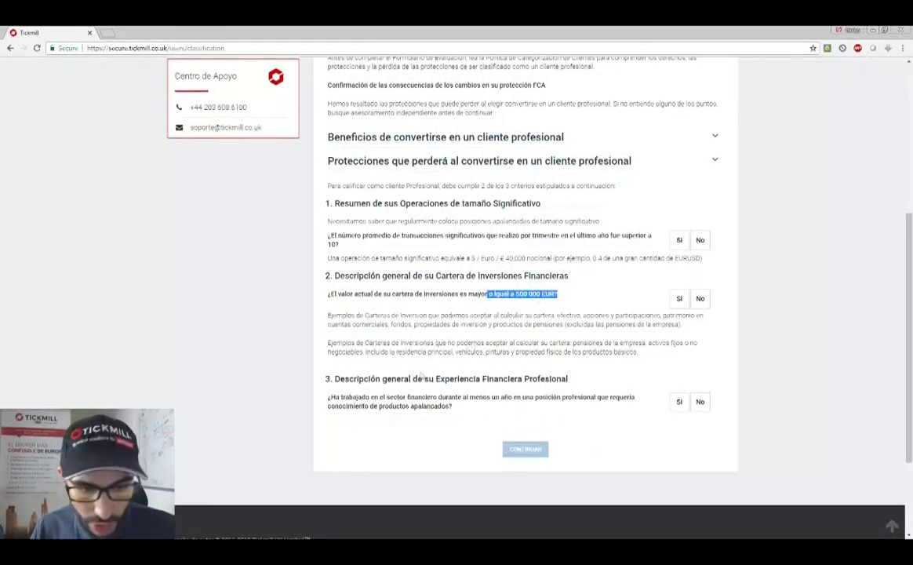
pyautogui.click(350, 399)
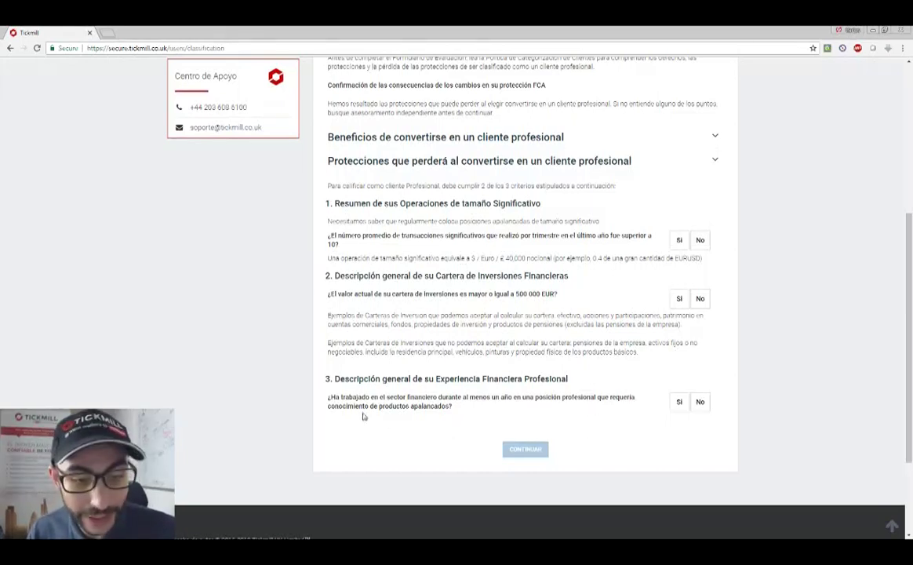
pyautogui.scroll(1, 451, 409)
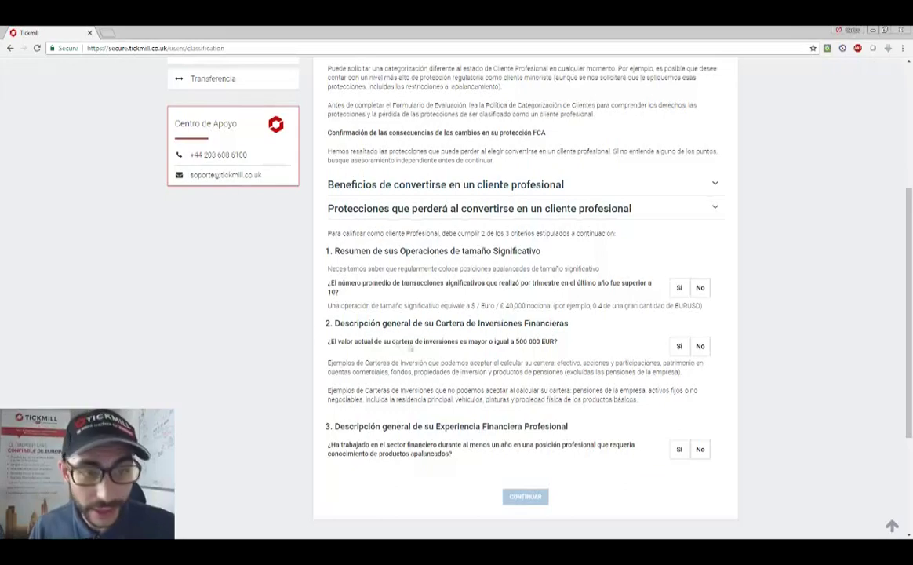
pyautogui.scroll(5, 452, 268)
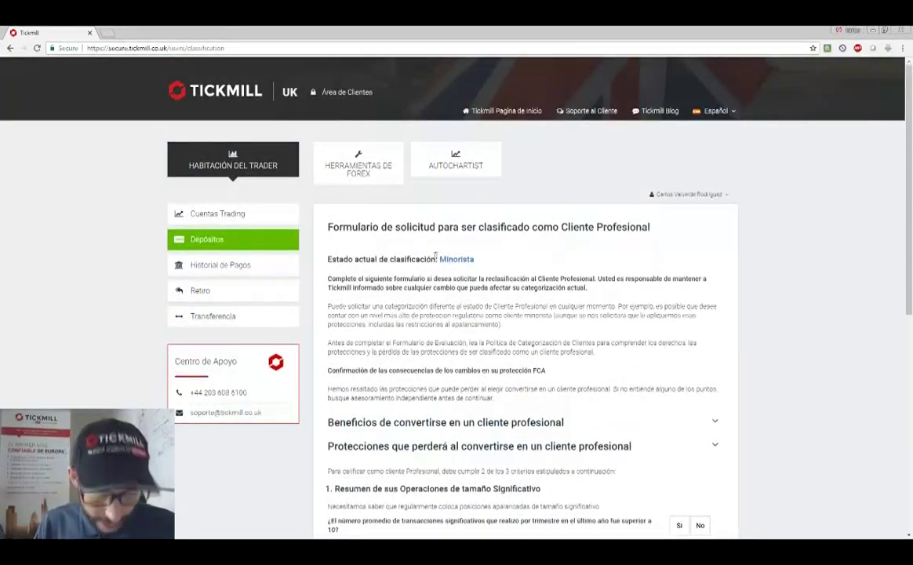
pyautogui.moveTo(439, 260); pyautogui.dragTo(476, 269)
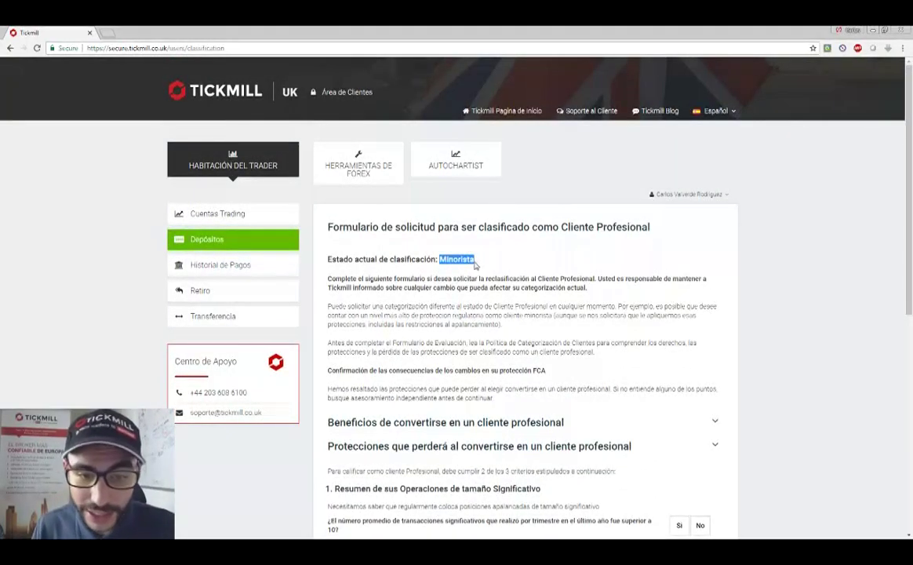
pyautogui.click(477, 266)
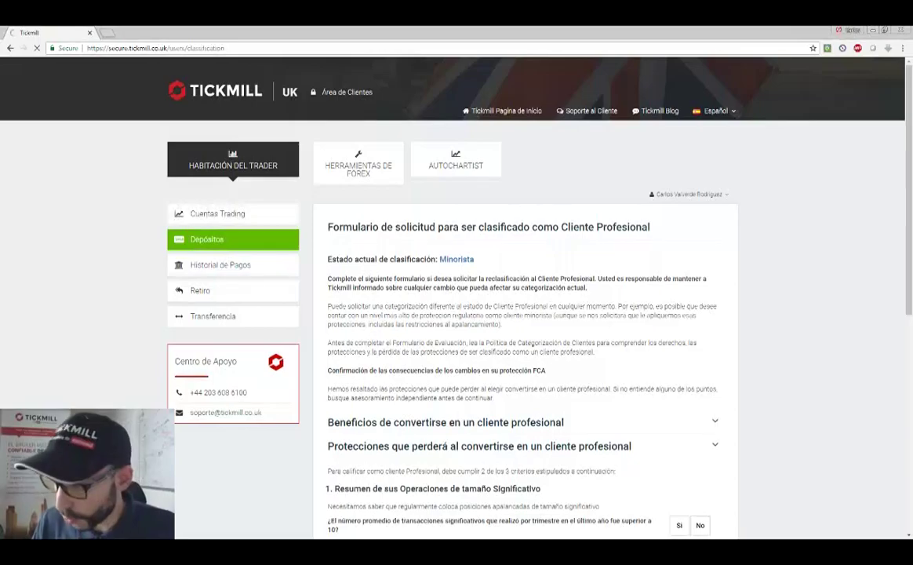
pyautogui.hotkey('alt', 'Tab')
pyautogui.hotkey('alt', 'Tab')
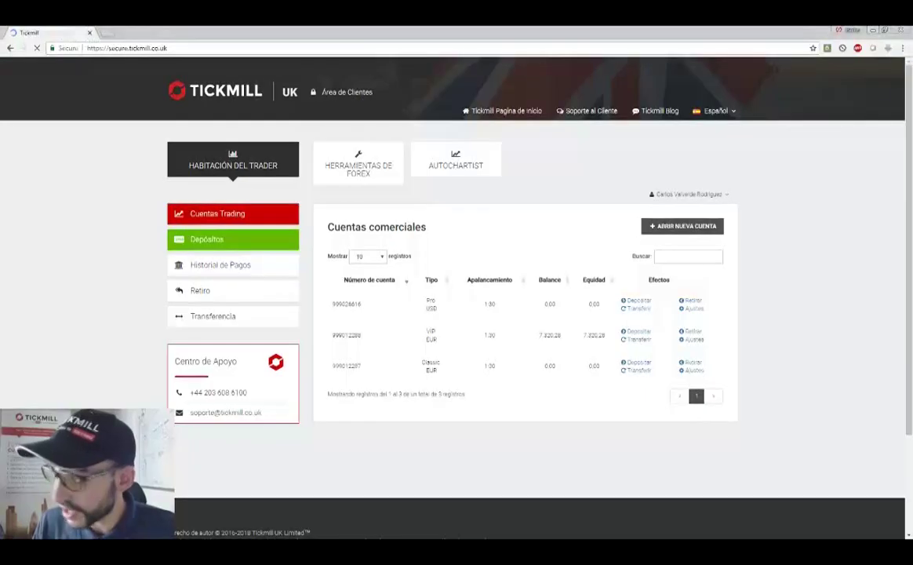
# Point out the VIP EUR account's 1:30 leverage and 7,320.28 balance, then start a new trading account.
pyautogui.doubleClick(490, 337)
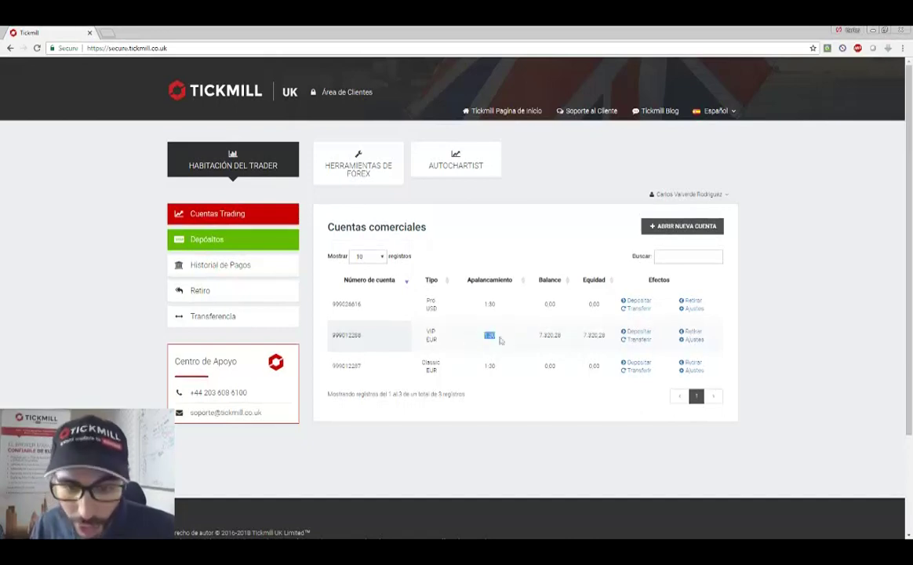
pyautogui.click(588, 334)
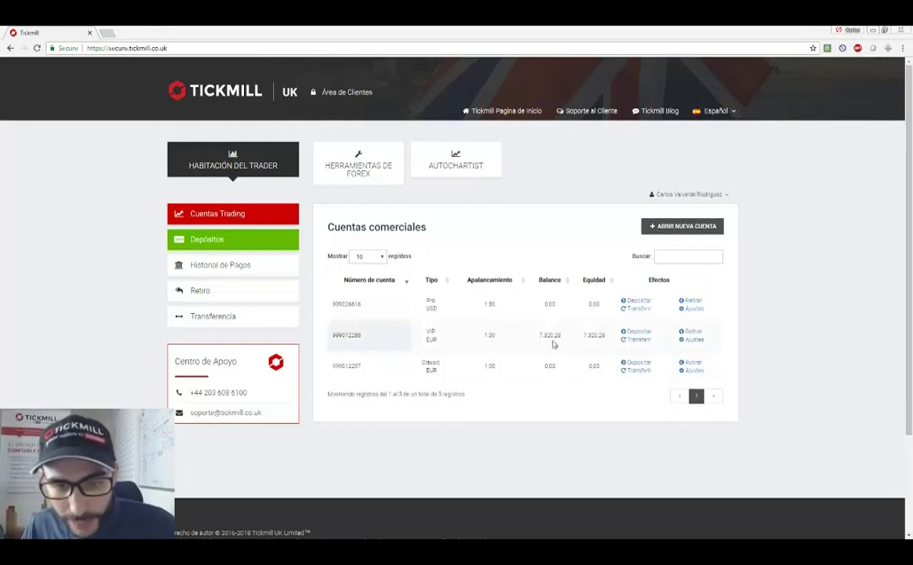
pyautogui.moveTo(540, 336); pyautogui.dragTo(560, 337)
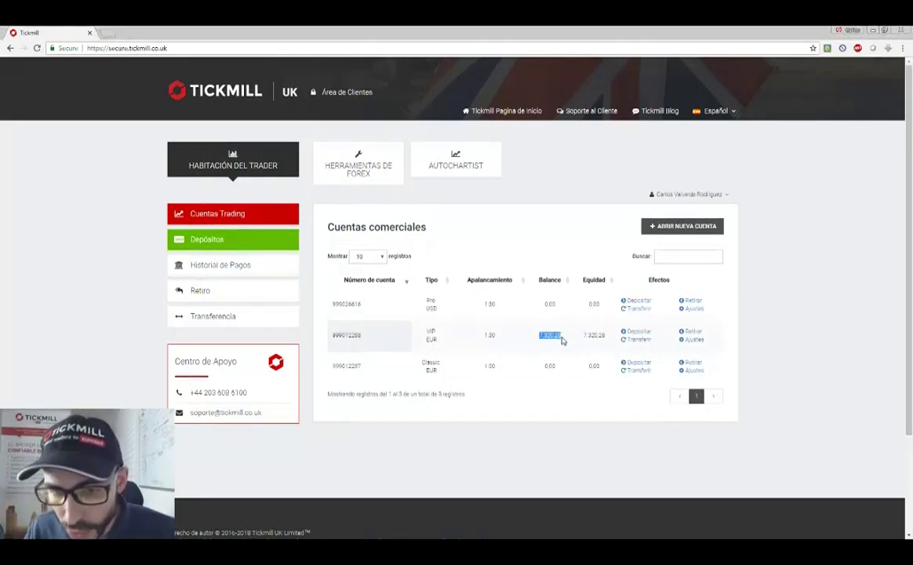
pyautogui.click(558, 345)
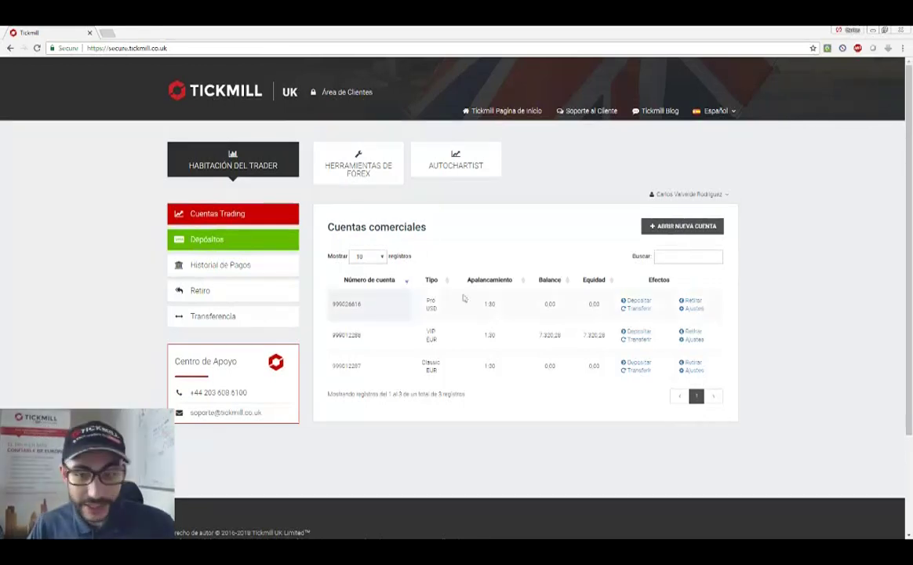
pyautogui.click(682, 227)
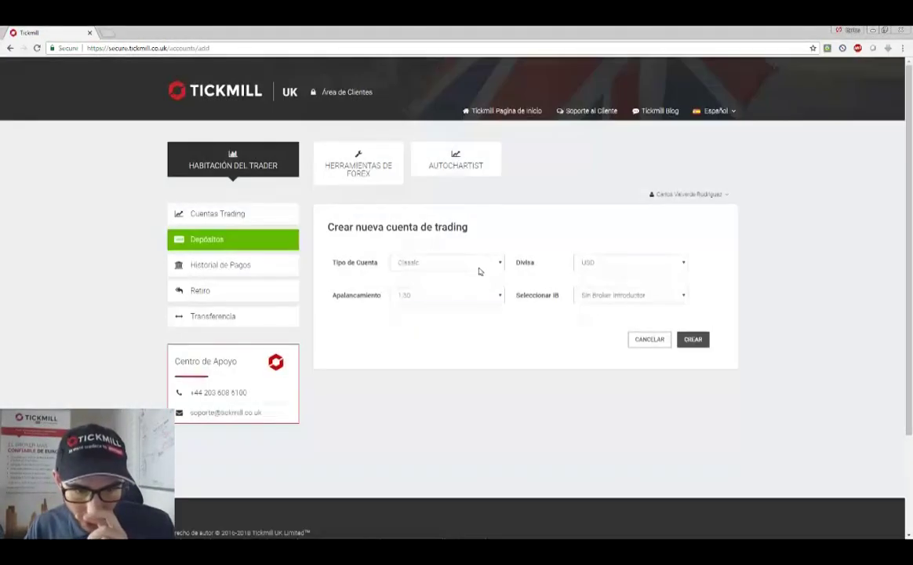
# Review the Tipo de Cuenta, IB and Apalancamiento options, keeping Classic, then leave the form unsubmitted.
pyautogui.click(480, 262)
pyautogui.click(409, 272)
pyautogui.click(636, 297)
pyautogui.click(470, 295)
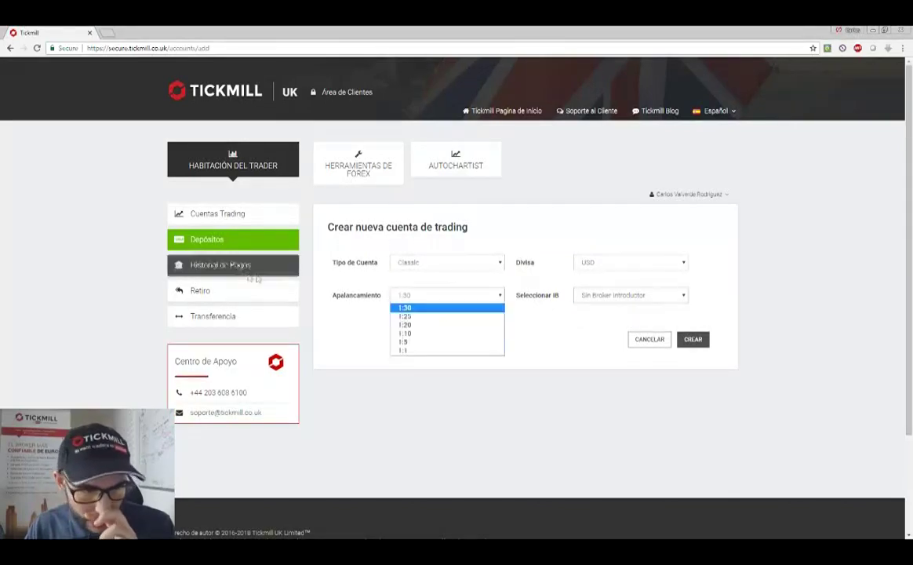
pyautogui.click(216, 220)
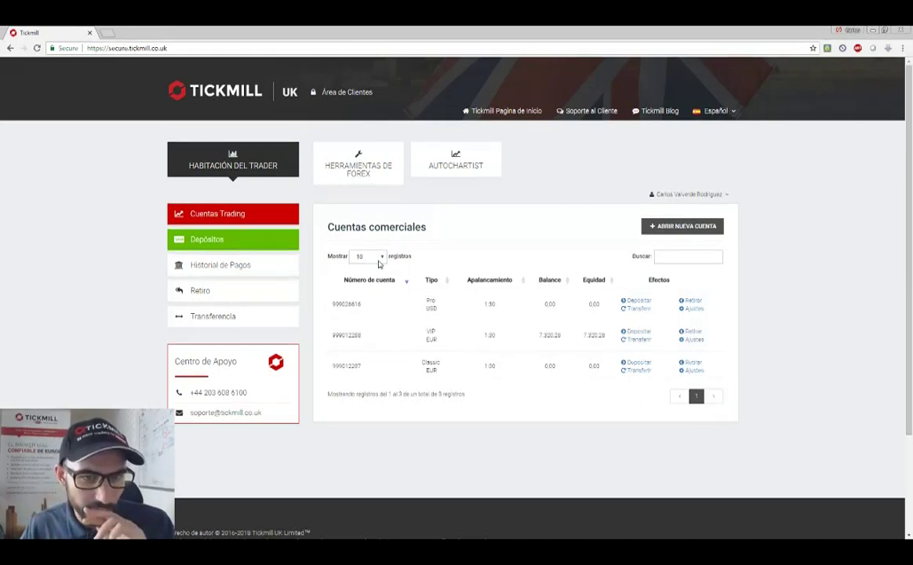
# Reopen the new account form to check account types, then visit Depósitos and return to Cuentas Trading.
pyautogui.click(227, 216)
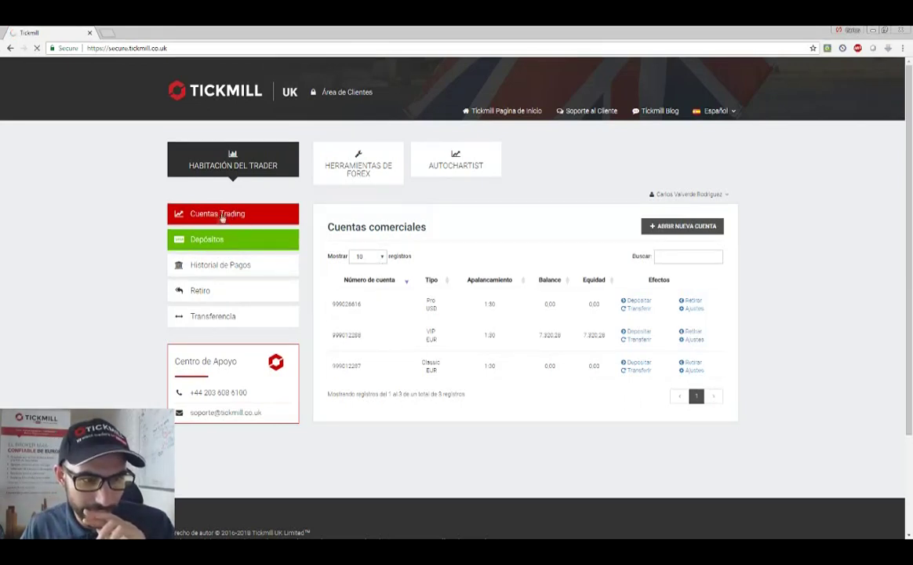
pyautogui.click(687, 227)
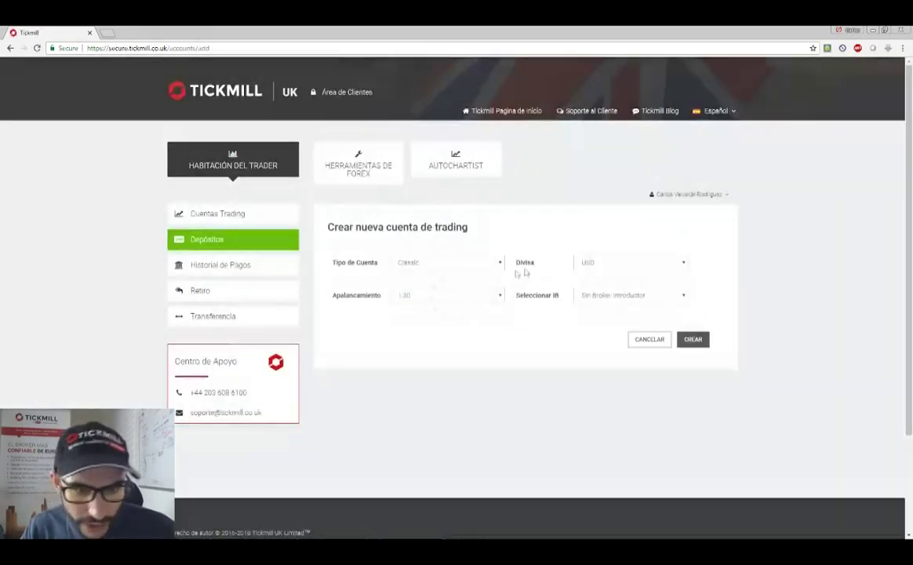
pyautogui.click(465, 265)
pyautogui.click(465, 268)
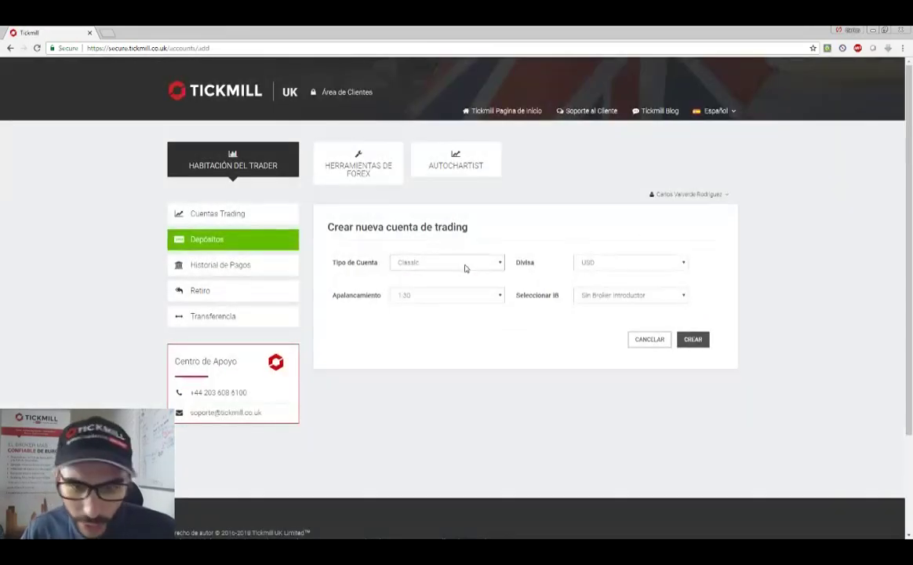
pyautogui.click(196, 240)
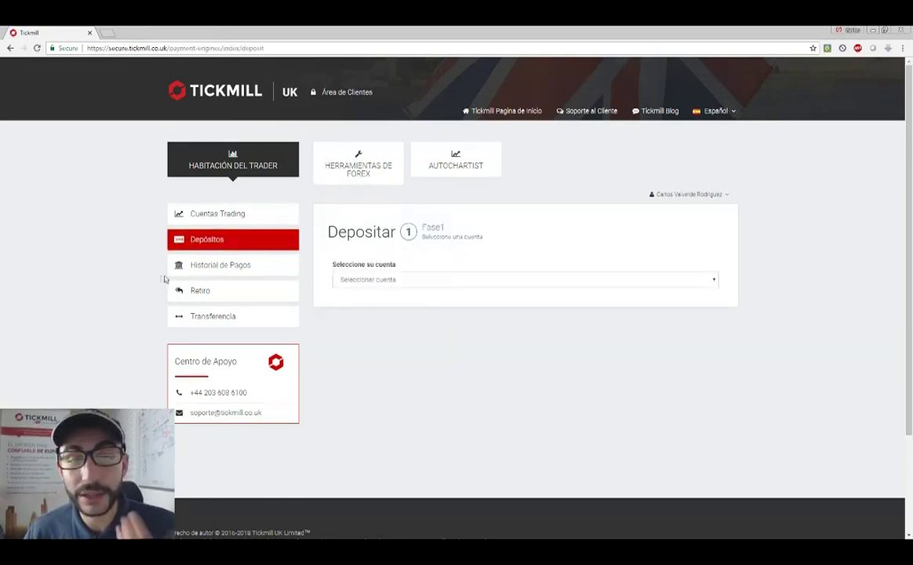
pyautogui.click(218, 213)
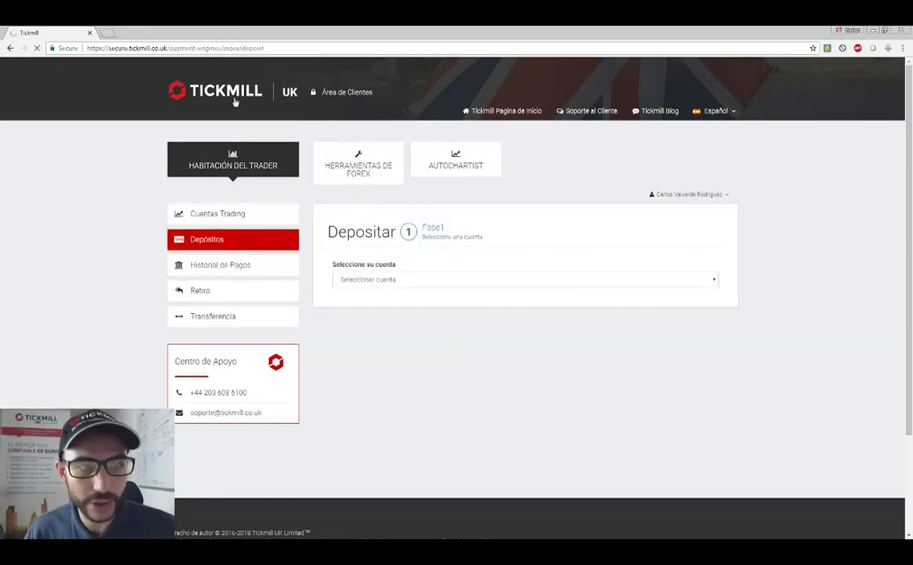
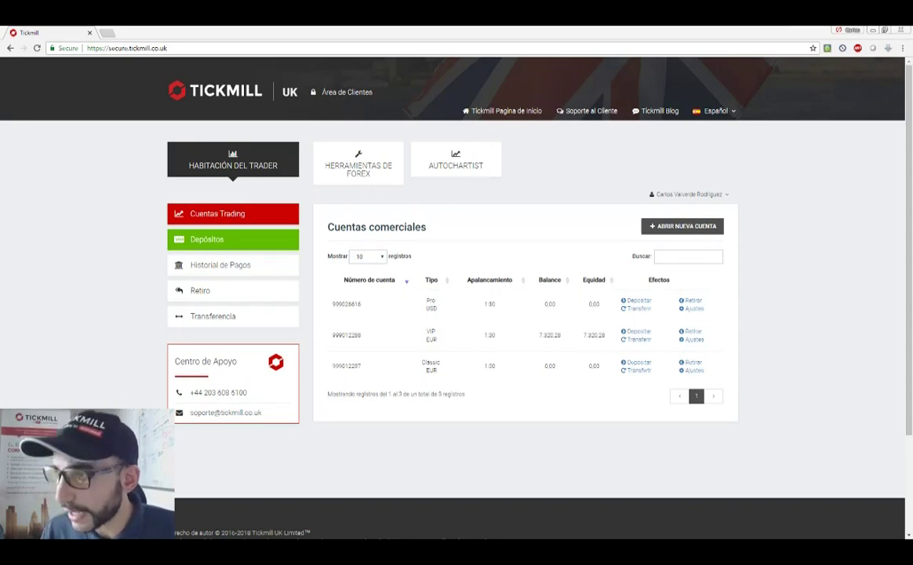
# Switch from the Tickmill client area in Chrome to the MetaTrader 4 terminal.
pyautogui.hotkey('alt', 'Tab')
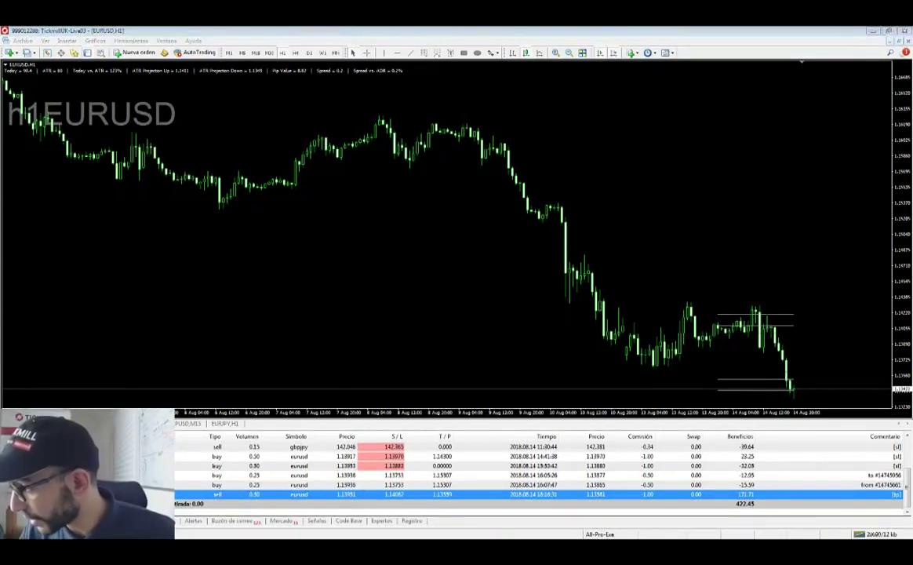
# Save the account history as the detailed report DetailedStatement.htm, then return to Chrome.
pyautogui.click(506, 464)
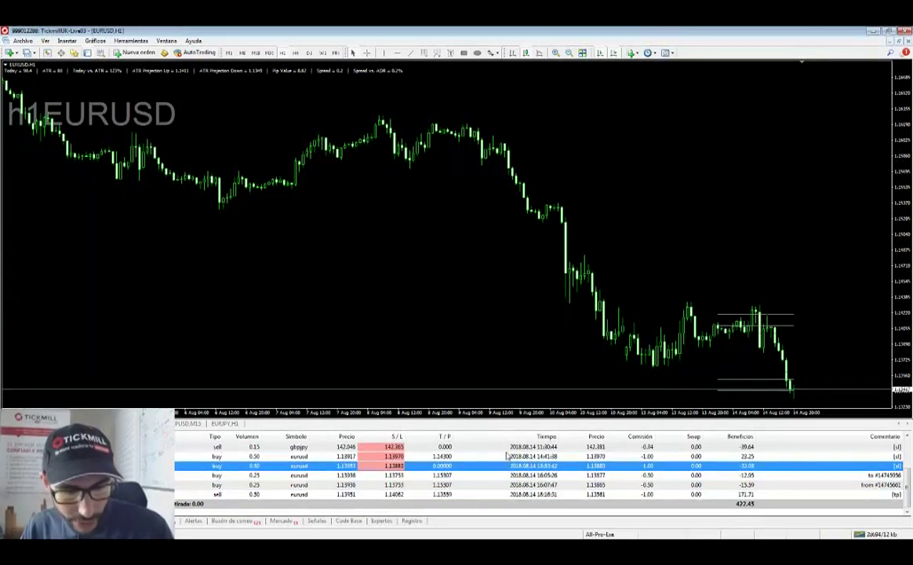
pyautogui.click(507, 447)
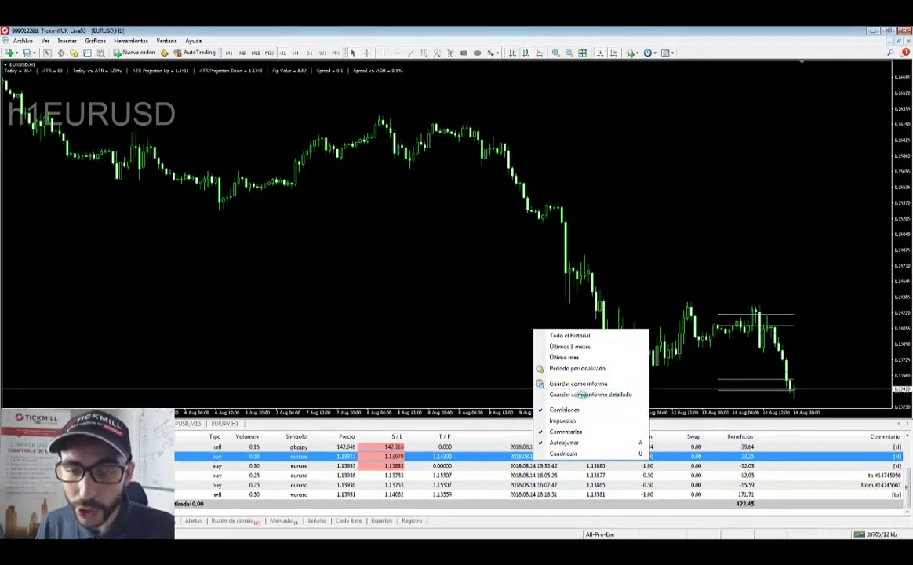
pyautogui.click(584, 395)
pyautogui.moveTo(494, 170); pyautogui.dragTo(912, 165)
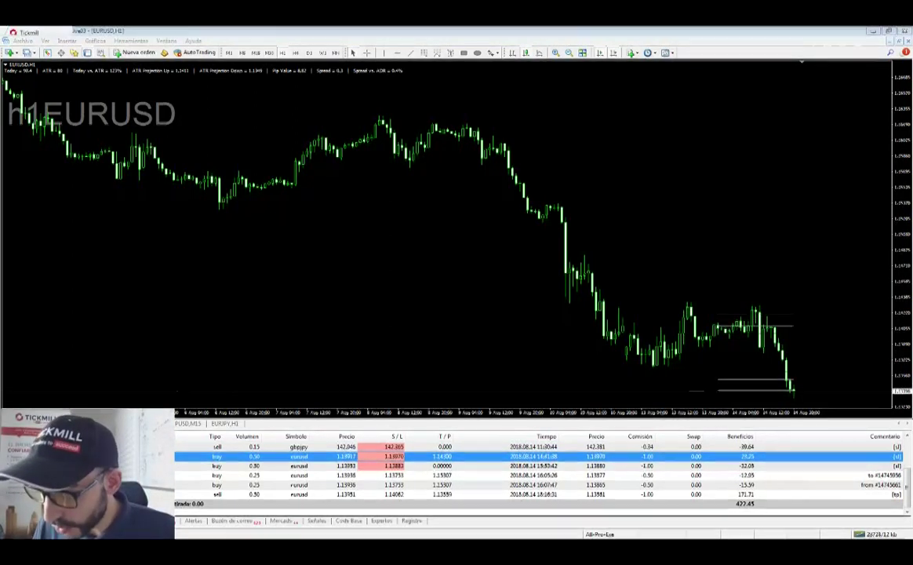
pyautogui.hotkey('alt', 'Tab')
pyautogui.hotkey('alt', 'Tab')
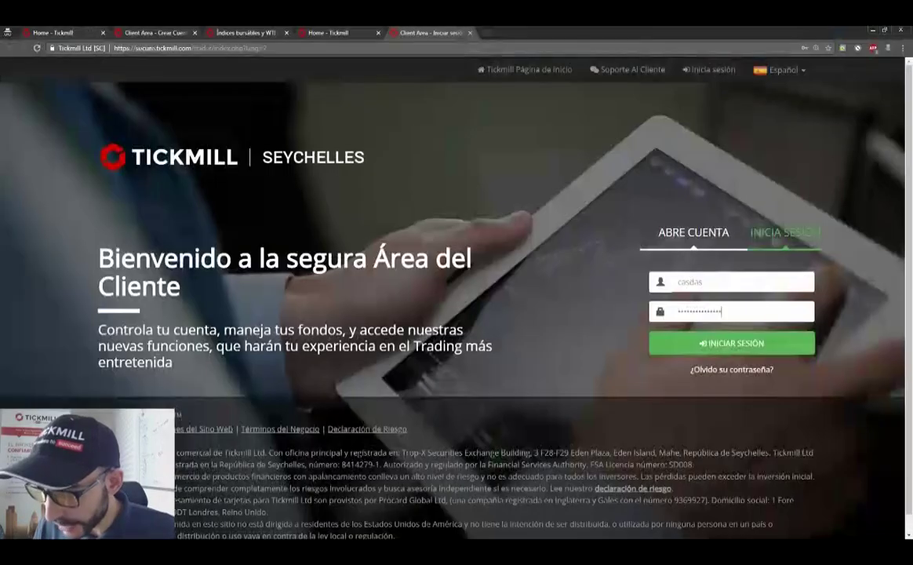
# Minimize the Seychelles login window and return to MetaTrader 4.
pyautogui.click(872, 34)
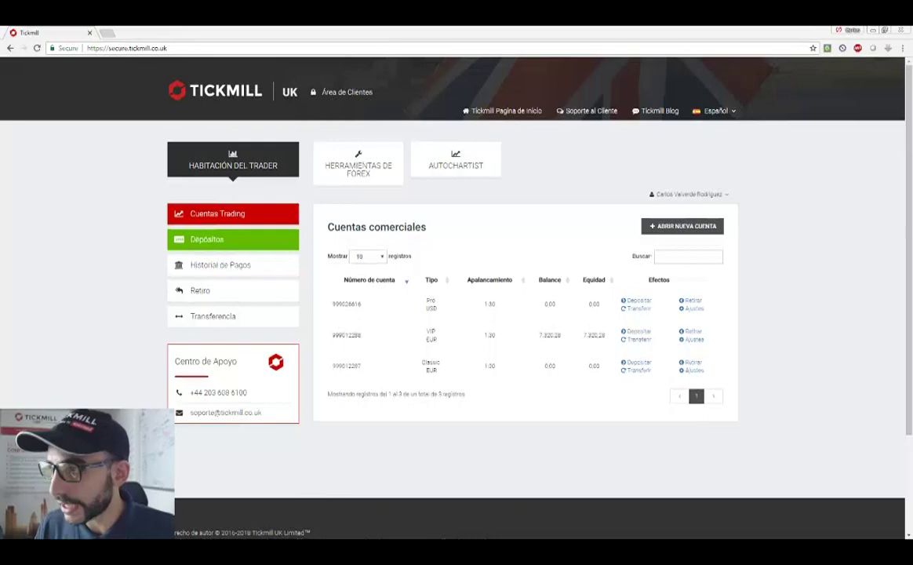
pyautogui.hotkey('alt', 'Tab')
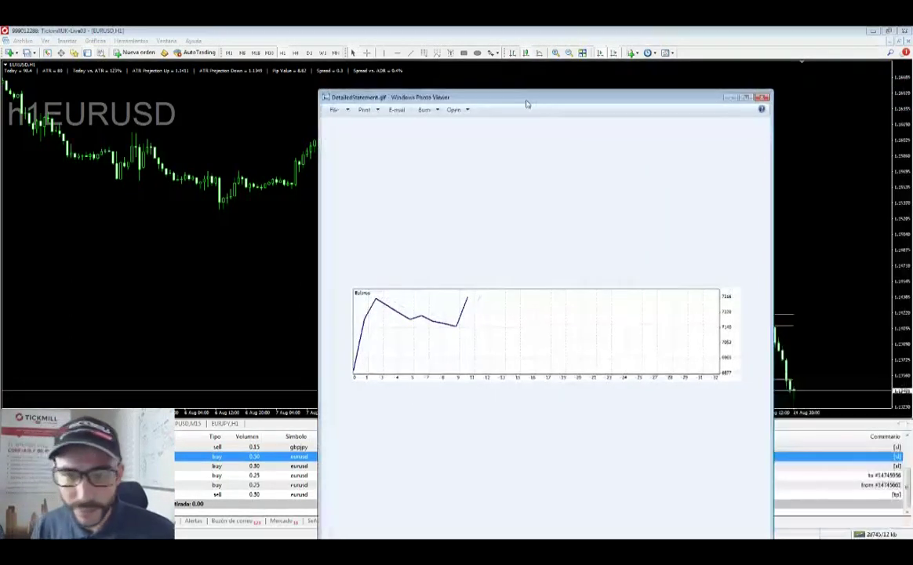
# Preview the DetailedStatement.gif balance graph, then close the preview.
pyautogui.moveTo(527, 102); pyautogui.dragTo(463, 188)
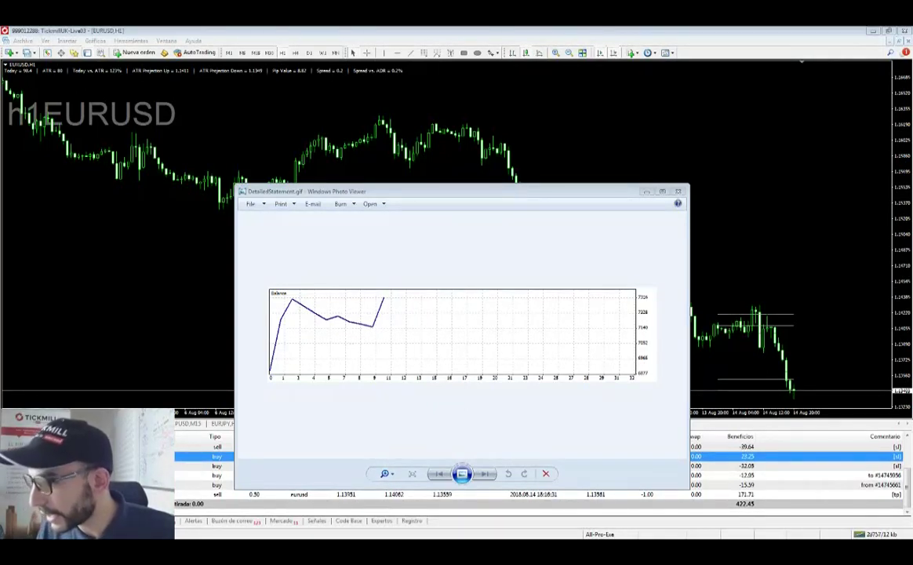
pyautogui.click(678, 190)
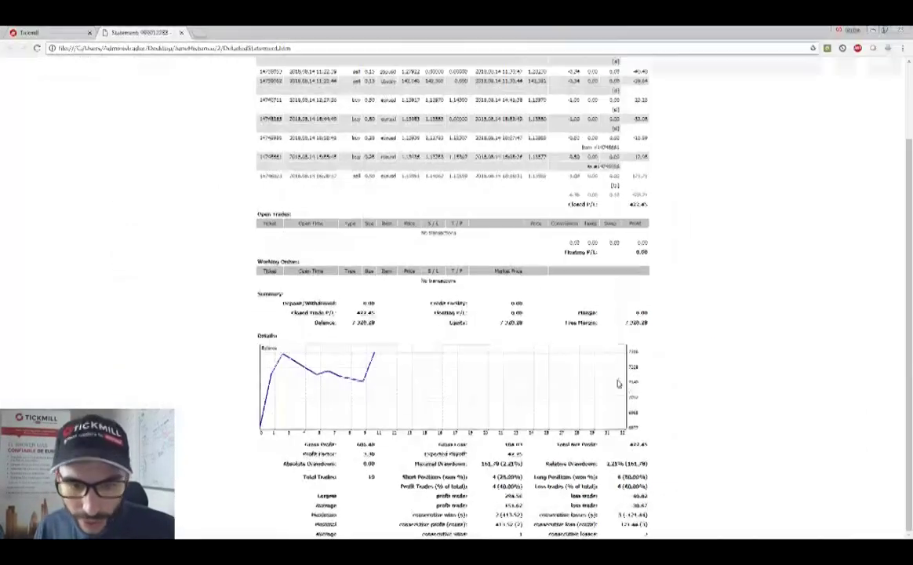
# Review the statement's closed trades and header date, scroll to the statistics, then return to MetaTrader.
pyautogui.scroll(3, 681, 453)
pyautogui.scroll(-3, 368, 481)
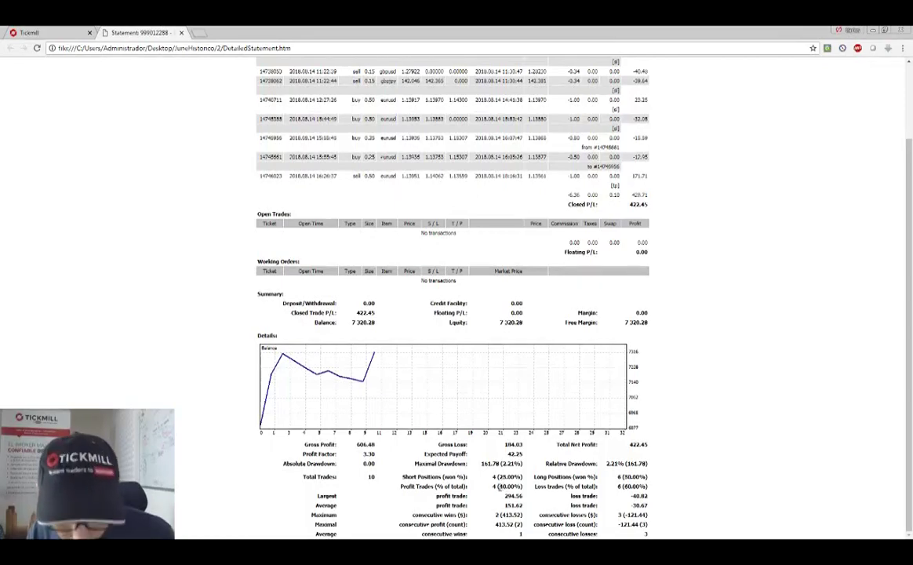
pyautogui.scroll(2, 597, 456)
pyautogui.scroll(-2, 615, 144)
pyautogui.scroll(2, 616, 292)
pyautogui.moveTo(266, 86); pyautogui.dragTo(732, 133)
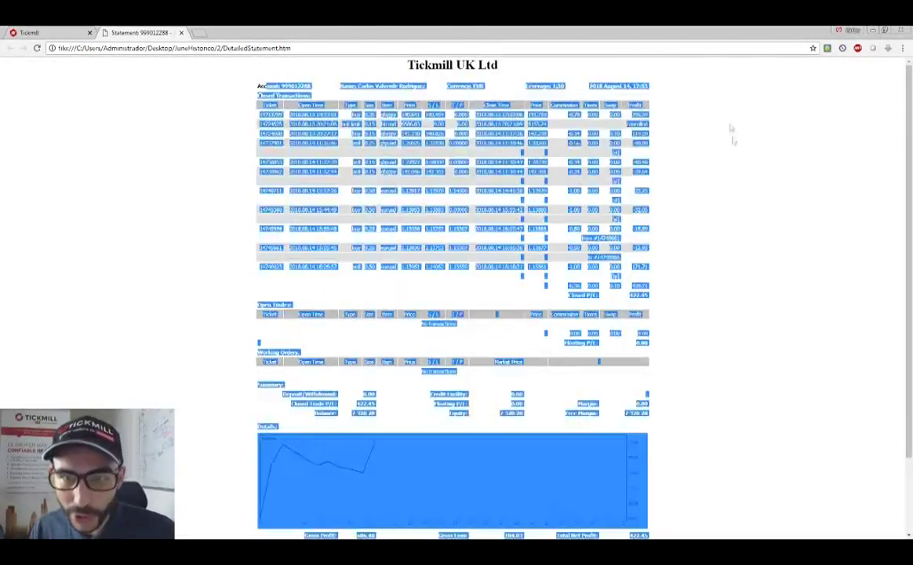
pyautogui.click(673, 179)
pyautogui.moveTo(589, 86); pyautogui.dragTo(641, 83)
pyautogui.click(719, 126)
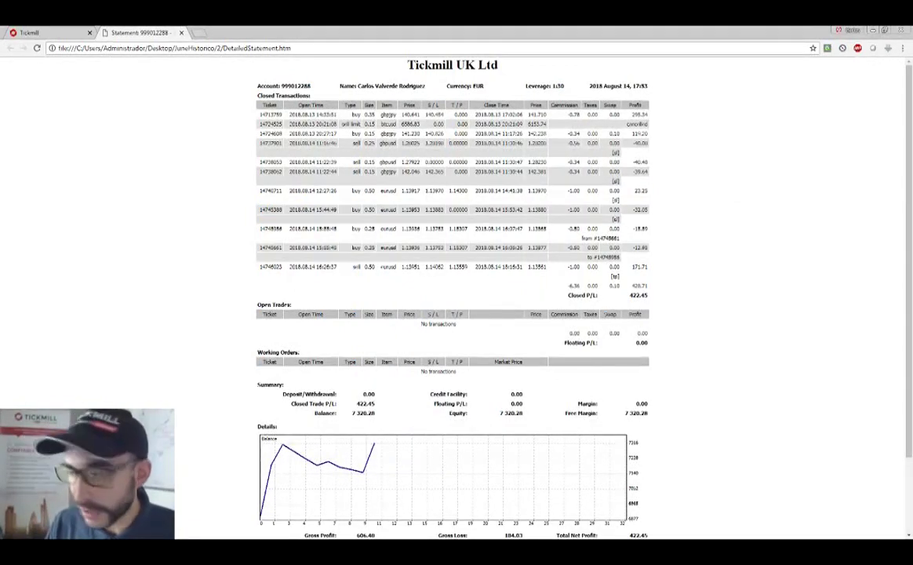
pyautogui.scroll(-2, 777, 322)
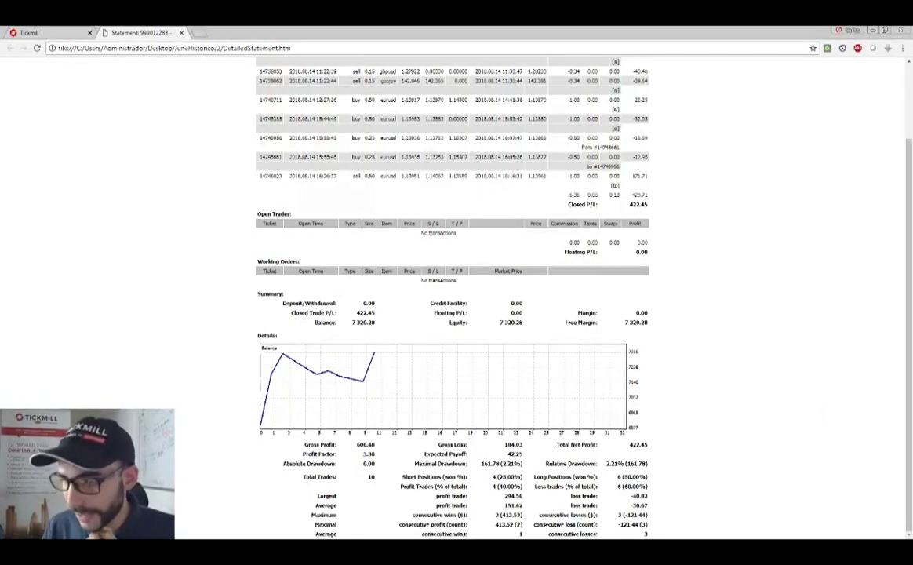
pyautogui.hotkey('alt', 'Tab')
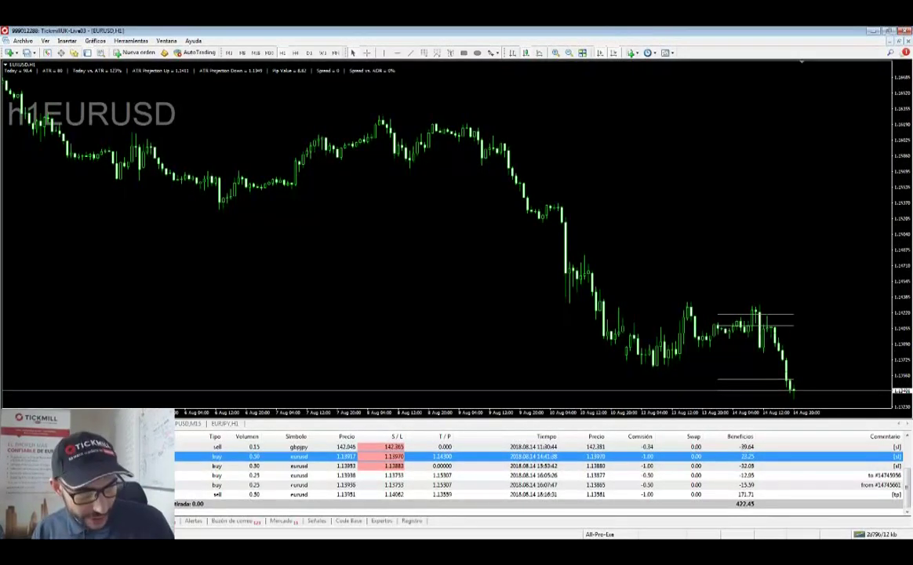
# Limit the account history to a custom period of 2018.08.12–2018.08.16.
pyautogui.click(340, 475)
pyautogui.rightClick(340, 475)
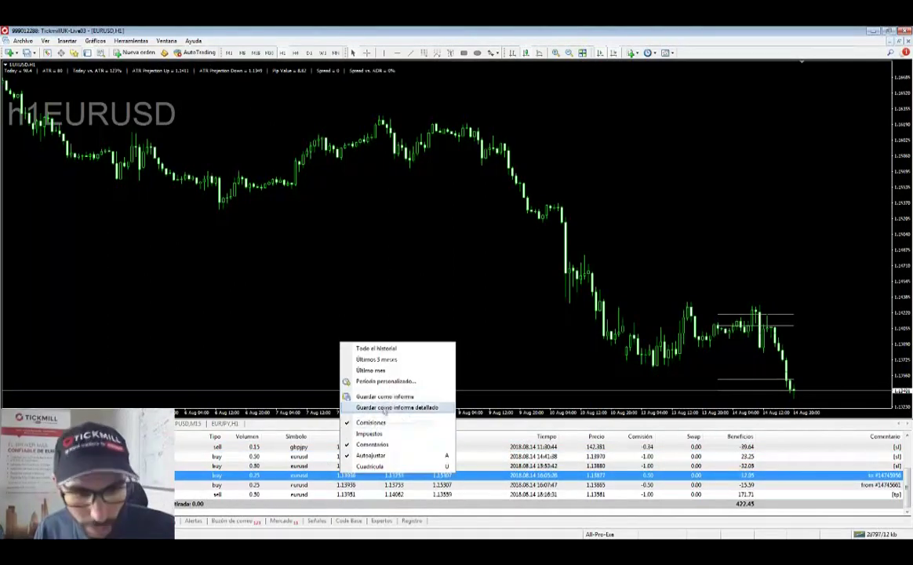
pyautogui.click(396, 382)
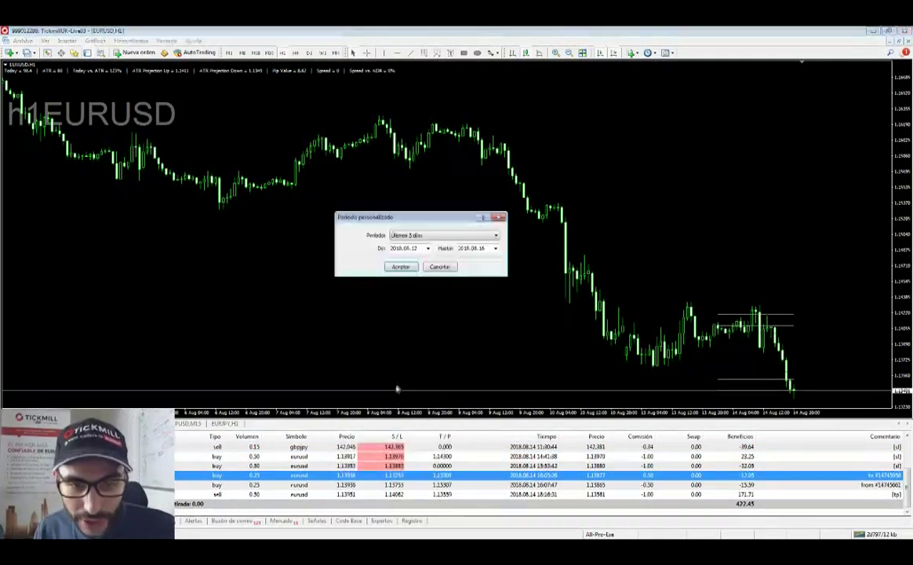
pyautogui.click(415, 235)
pyautogui.click(418, 257)
pyautogui.click(402, 267)
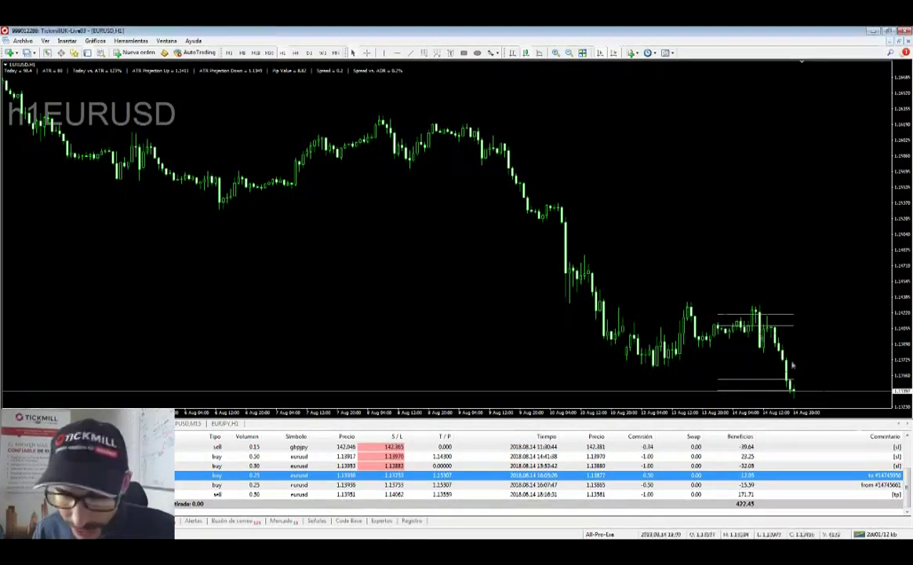
# Re-save the filtered history as the detailed report DetailedStatement.htm.
pyautogui.rightClick(480, 447)
pyautogui.click(442, 466)
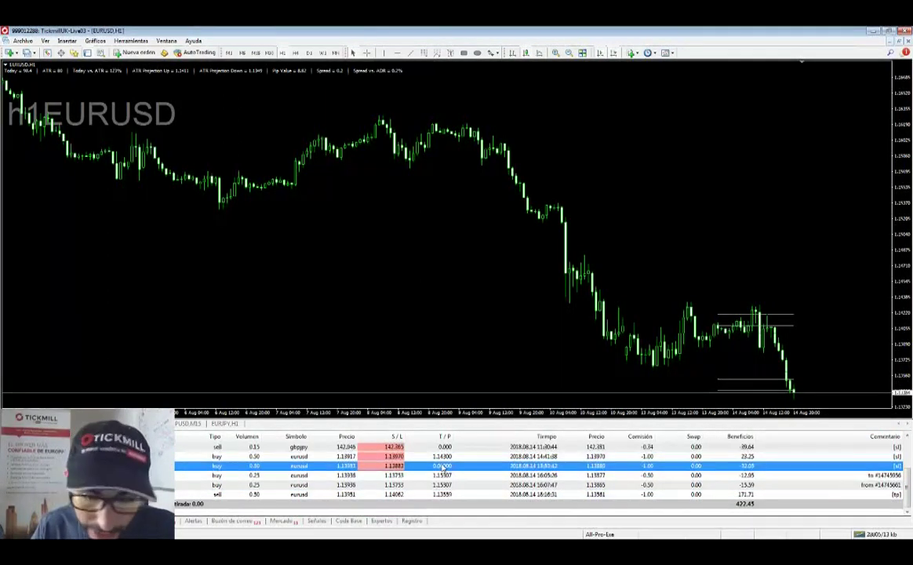
pyautogui.rightClick(441, 465)
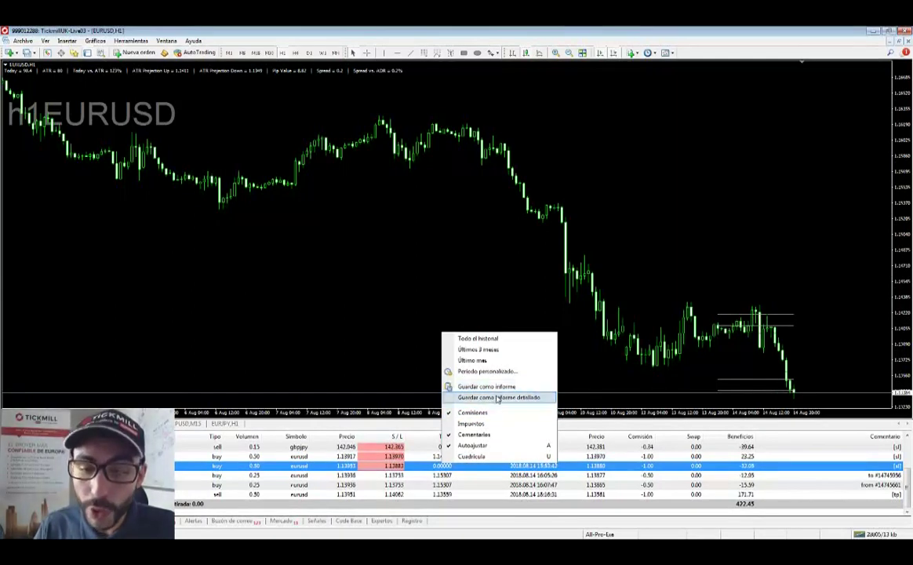
pyautogui.click(499, 397)
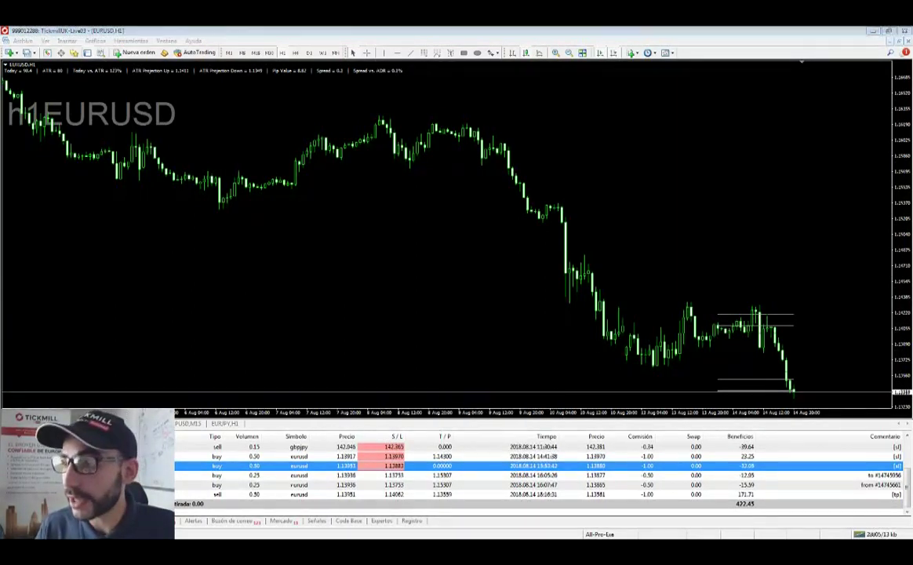
pyautogui.moveTo(767, 157); pyautogui.dragTo(641, 168)
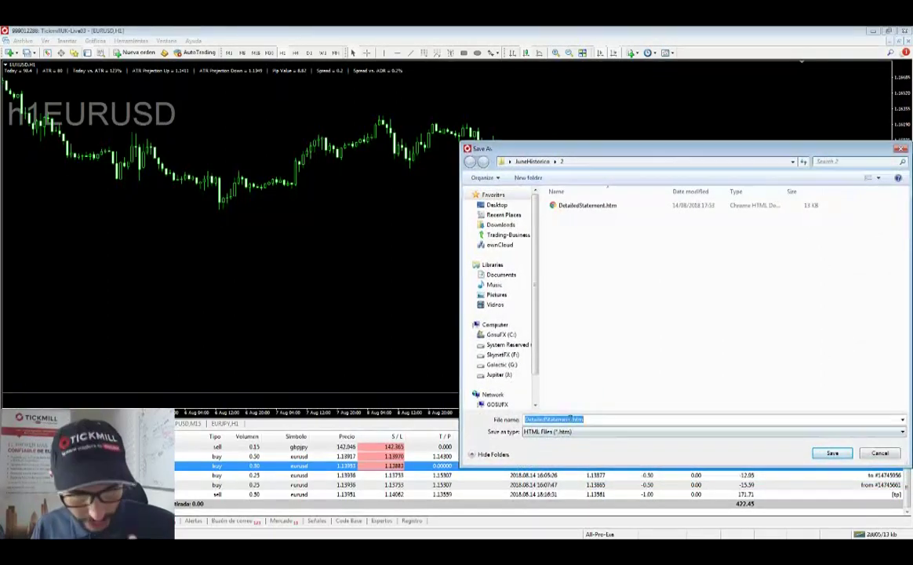
pyautogui.press('End')
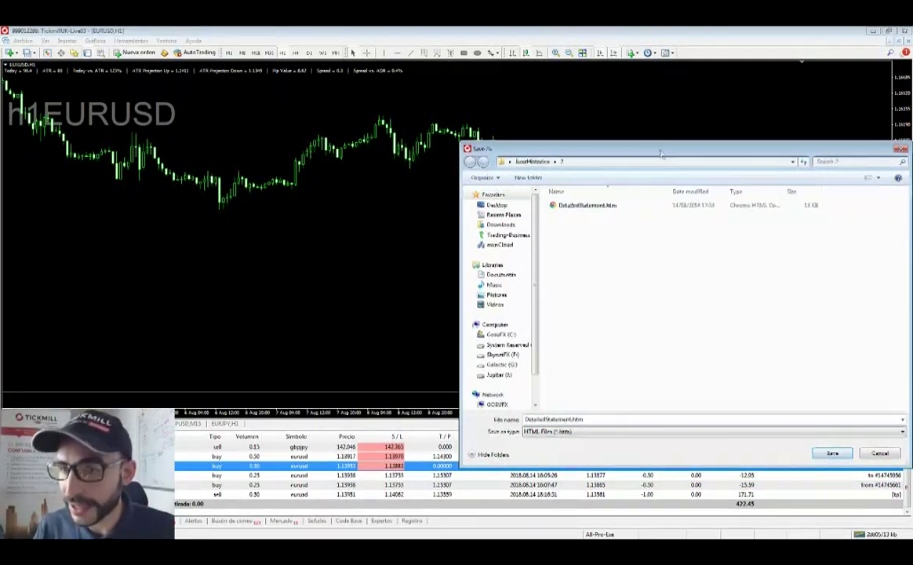
pyautogui.press('Return')
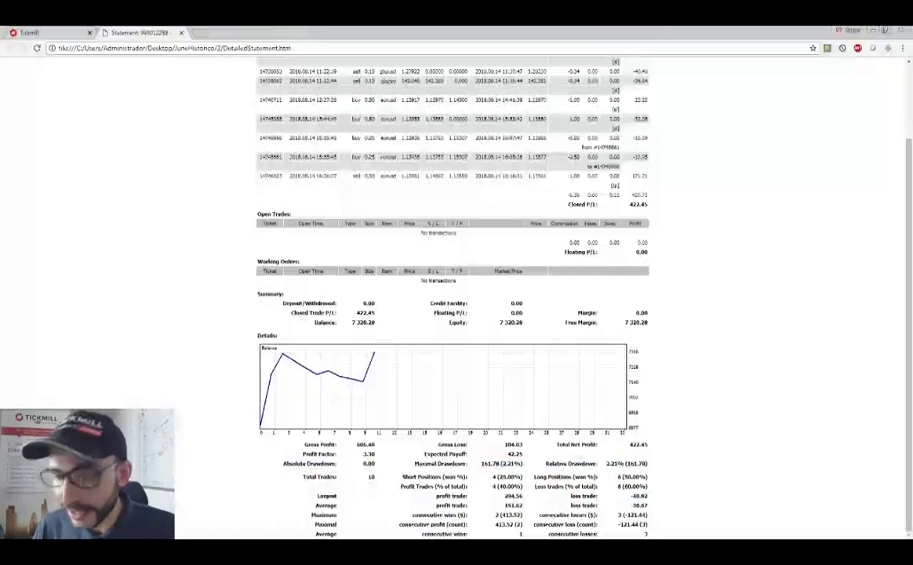
# Highlight the 40.00% profit trades, 151.62 average profit trade and consecutive win/loss rows.
pyautogui.scroll(3, 698, 353)
pyautogui.scroll(-3, 703, 369)
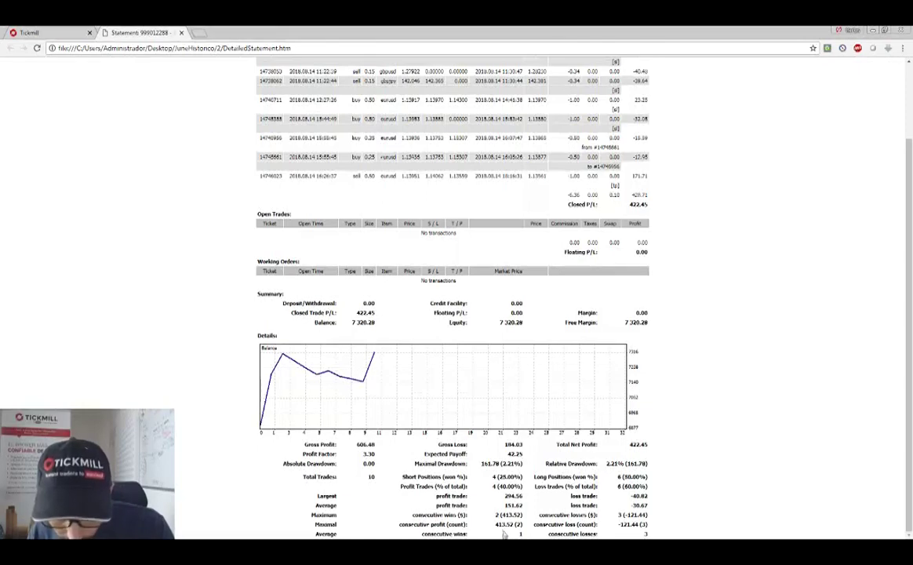
pyautogui.doubleClick(505, 486)
pyautogui.moveTo(513, 487); pyautogui.dragTo(523, 489)
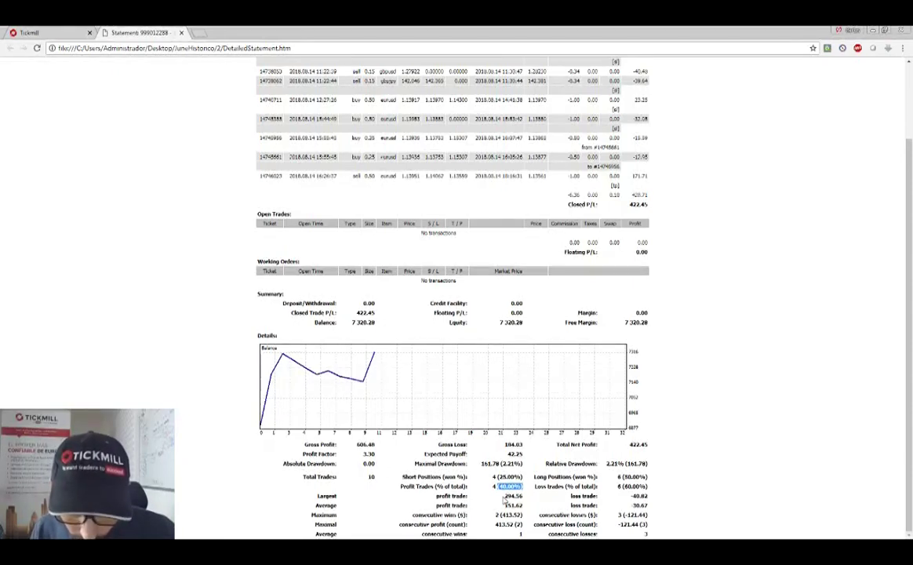
pyautogui.moveTo(505, 505); pyautogui.dragTo(519, 506)
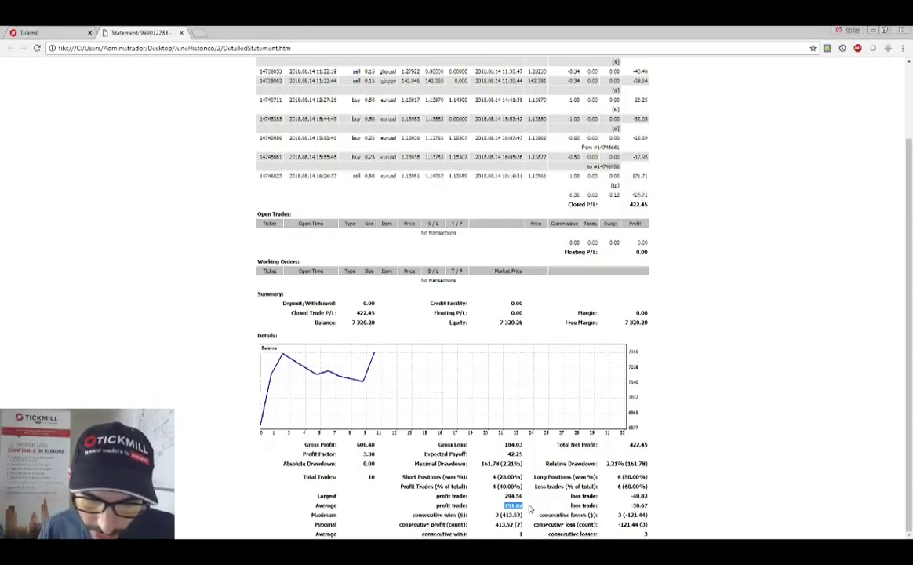
pyautogui.click(502, 512)
pyautogui.moveTo(633, 509); pyautogui.dragTo(658, 508)
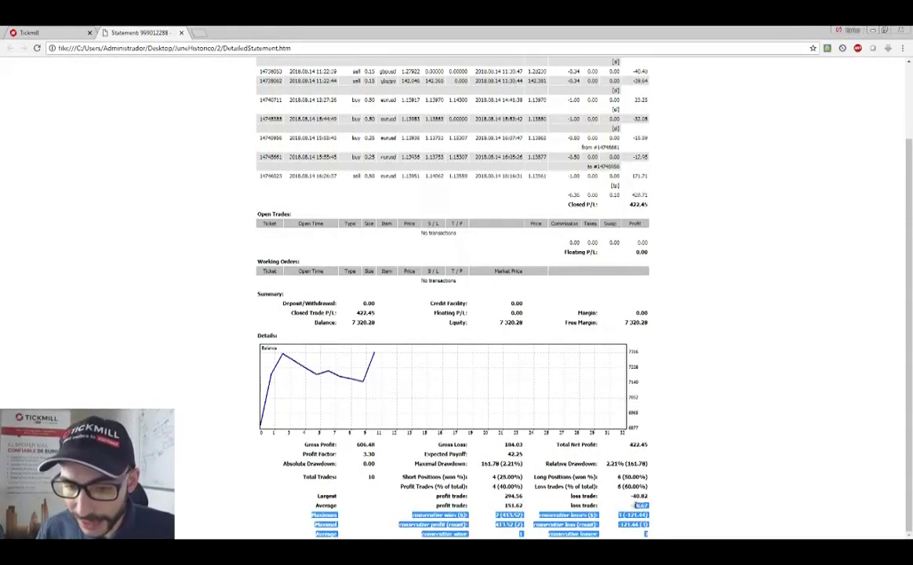
pyautogui.click(724, 483)
pyautogui.hotkey('alt', 'Tab')
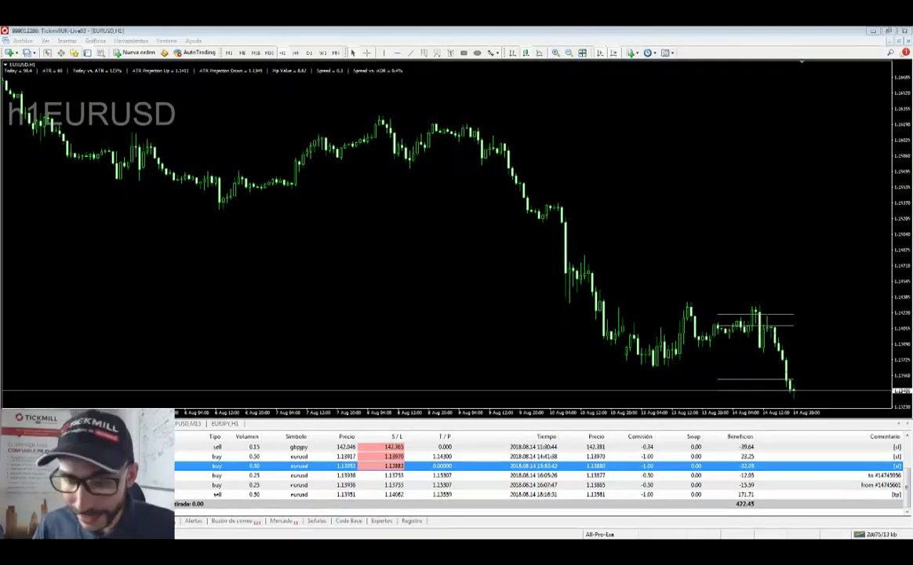
# Hide the Terminal panel, zoom the EURUSD H1 chart and inspect candles with the crosshair.
pyautogui.press('Down')
pyautogui.press('Down')
pyautogui.press('Down')
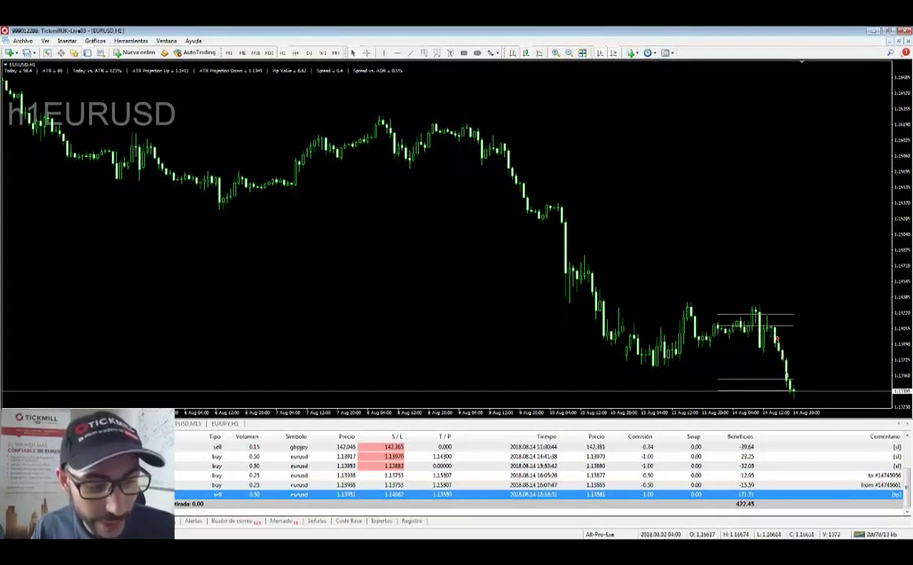
pyautogui.hotkey('ctrl', 't')
pyautogui.press('+')
pyautogui.press('+')
pyautogui.press('-')
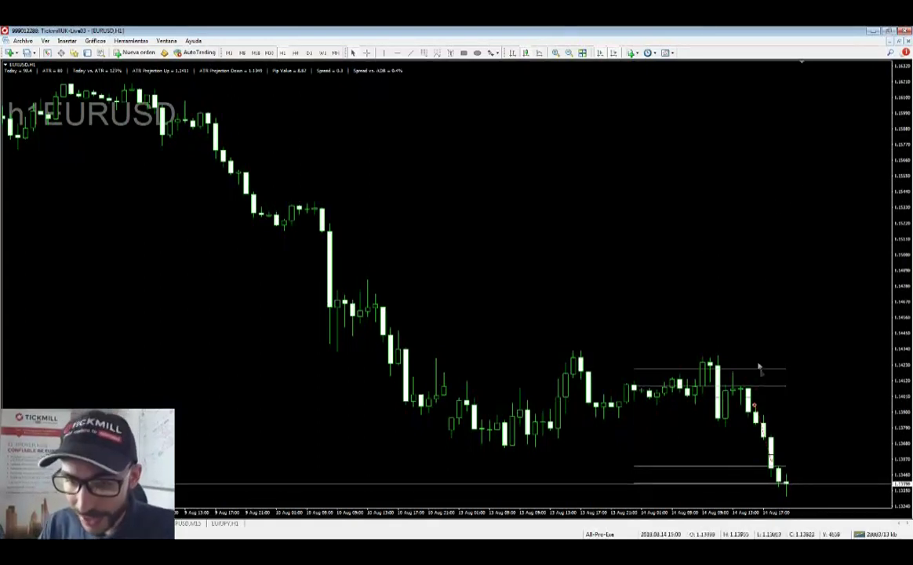
pyautogui.press('+')
pyautogui.middleClick(706, 259)
pyautogui.press('Escape')
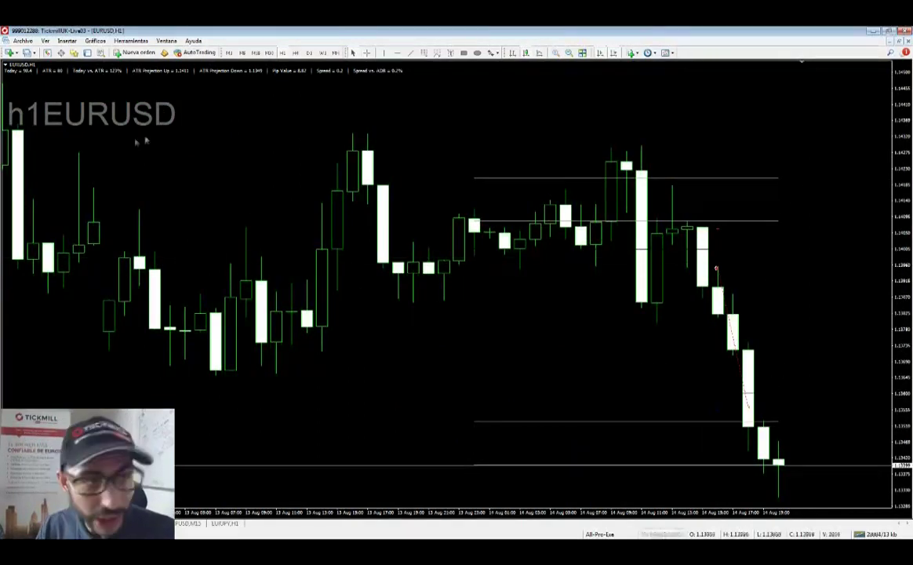
pyautogui.hotkey('ctrl', 't')
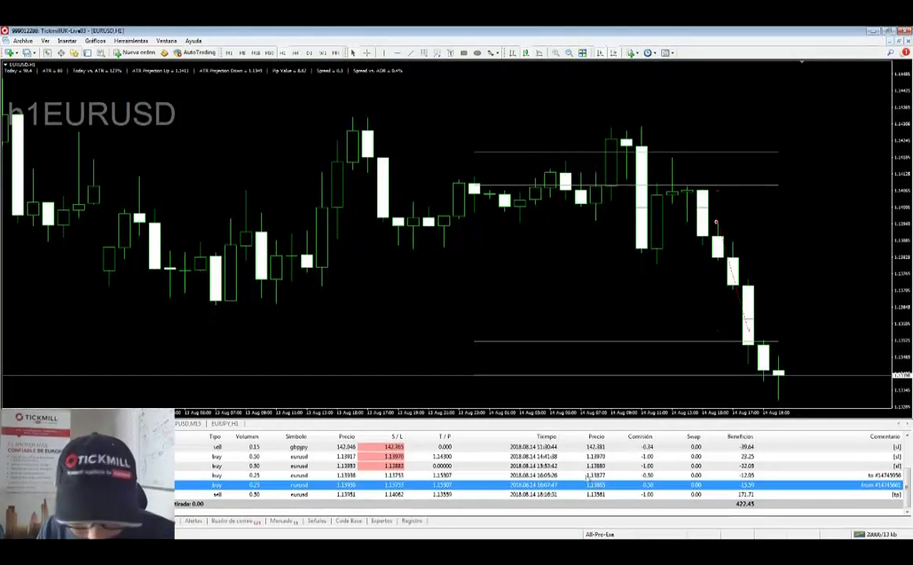
pyautogui.press('+')
pyautogui.press('-')
# Draw a Fibonacci retracement up to the swing high near the buy 0.25 trade.
pyautogui.click(658, 476)
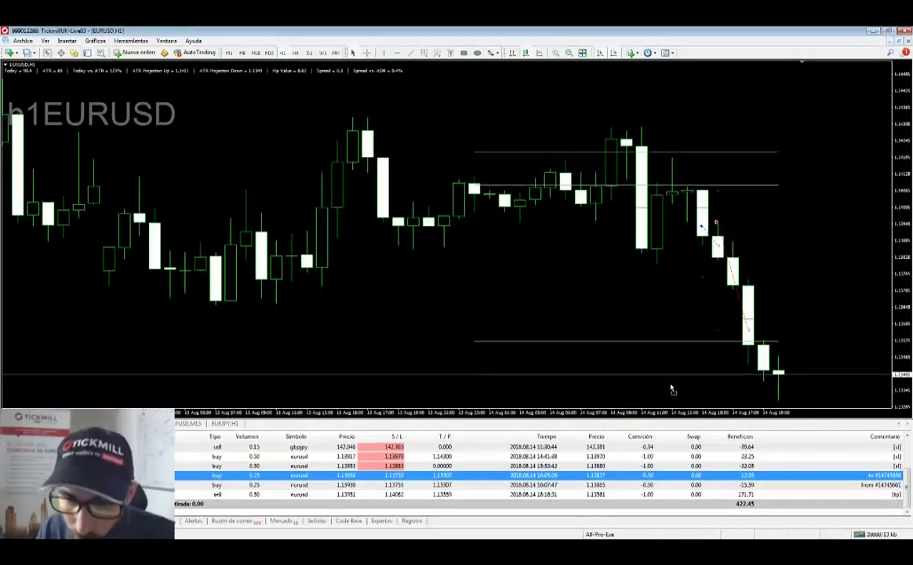
pyautogui.press('-')
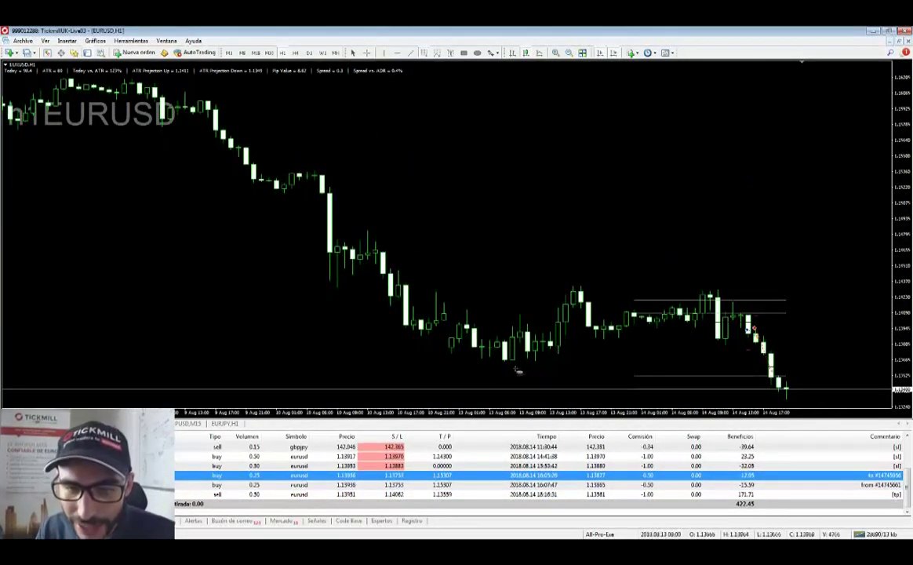
pyautogui.moveTo(535, 359)
pyautogui.mouseDown()
pyautogui.moveTo(698, 309)
pyautogui.moveTo(720, 294)
pyautogui.mouseUp()
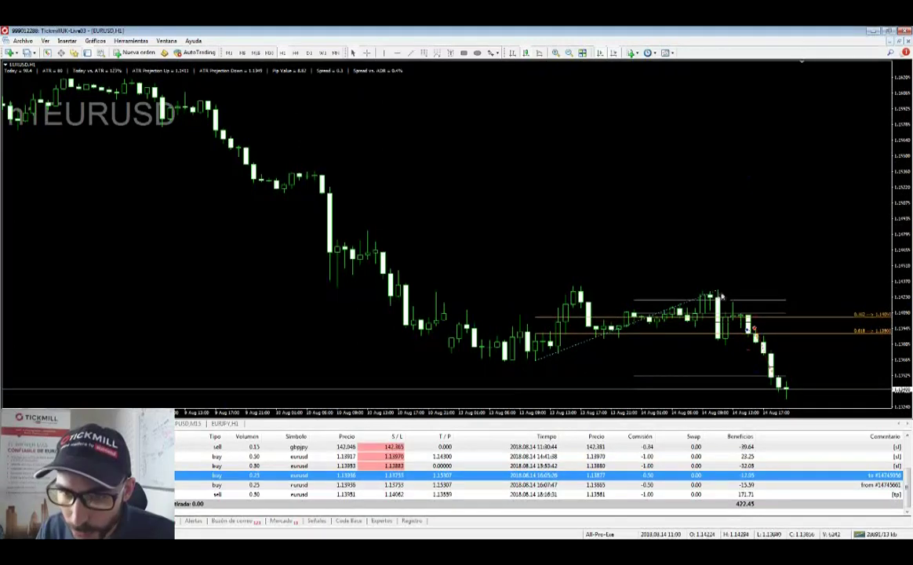
pyautogui.press('+')
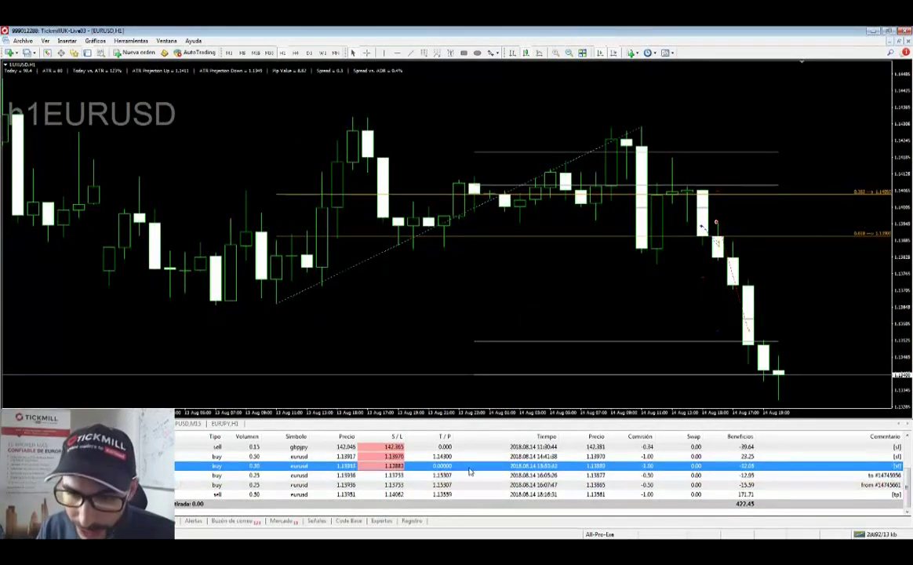
pyautogui.press('Up')
pyautogui.press('Up')
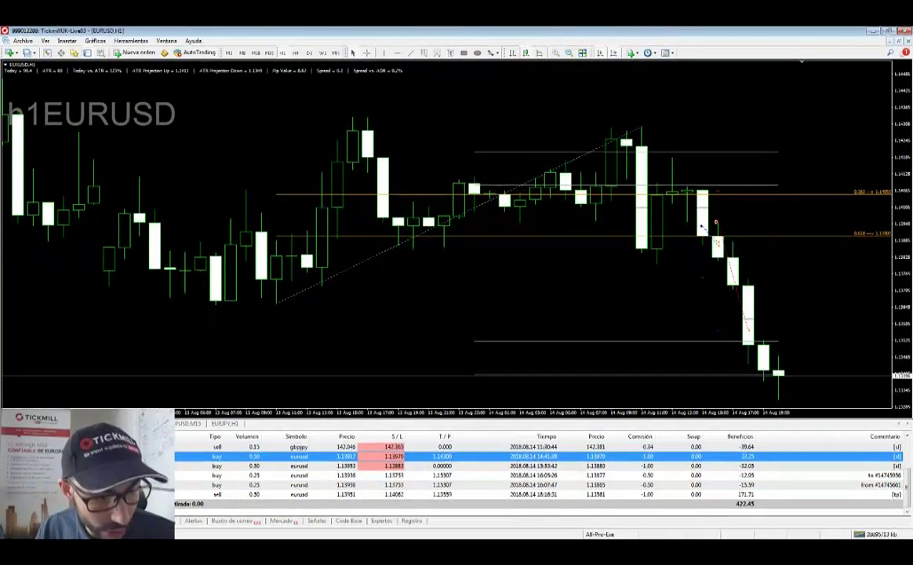
# Glance at GBPJPY H1, return to EURUSD with the trade panel, then go back to Chrome.
pyautogui.hotkey('ctrl', 'F6')
pyautogui.hotkey('ctrl', 'F6')
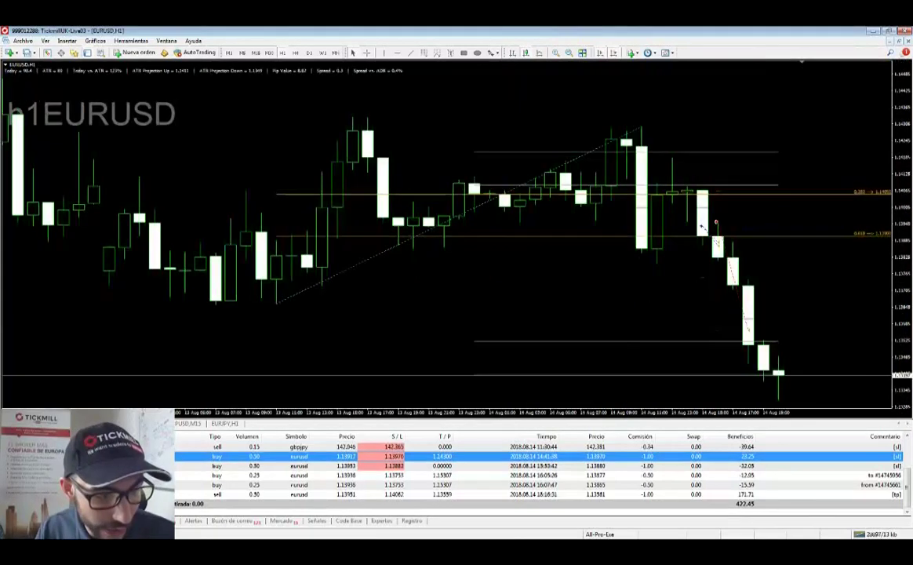
pyautogui.hotkey('ctrl', 't')
pyautogui.middleClick(731, 278)
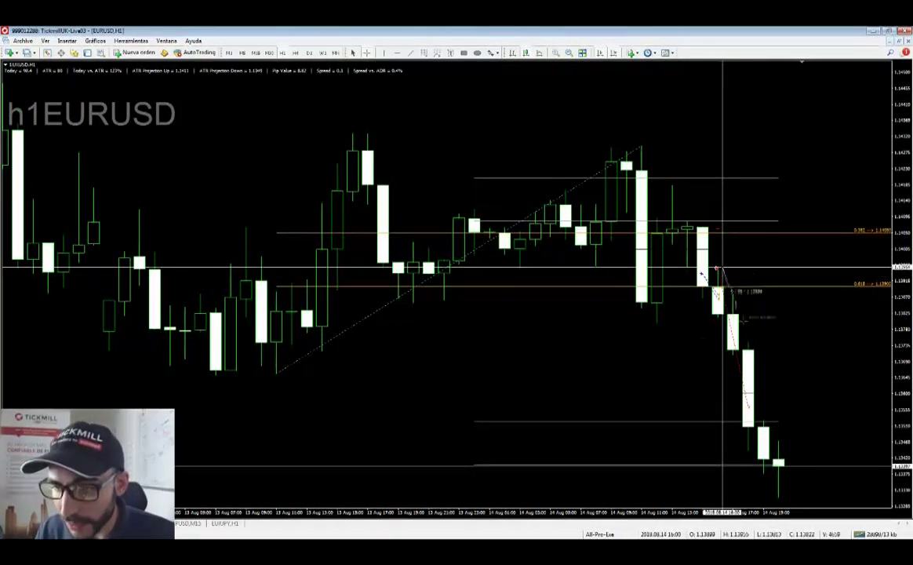
pyautogui.press('-')
pyautogui.press('-')
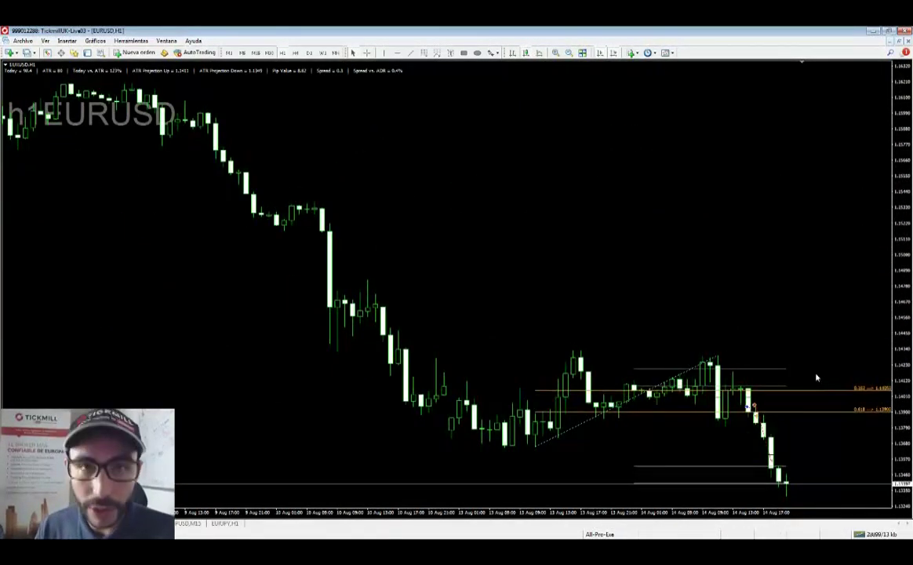
pyautogui.hotkey('ctrl', 't')
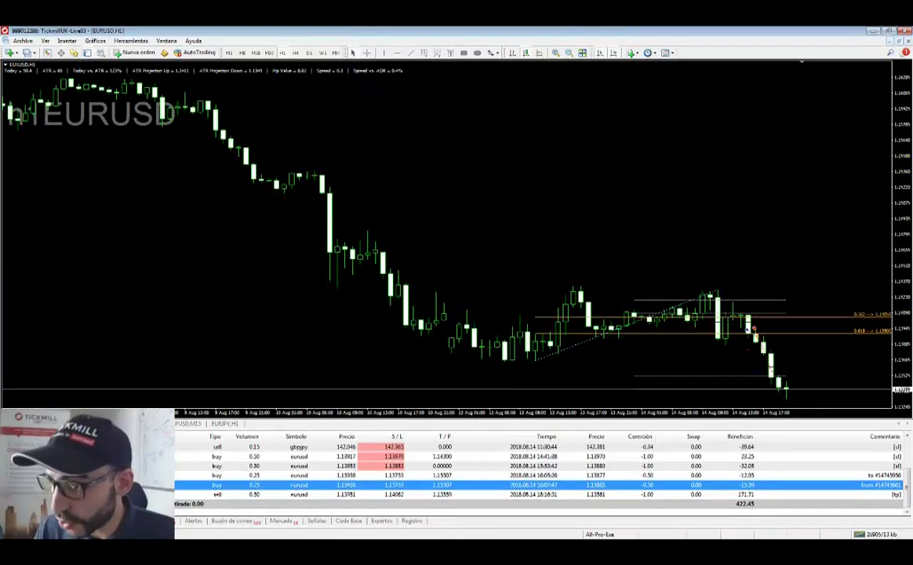
pyautogui.hotkey('alt', 'Tab')
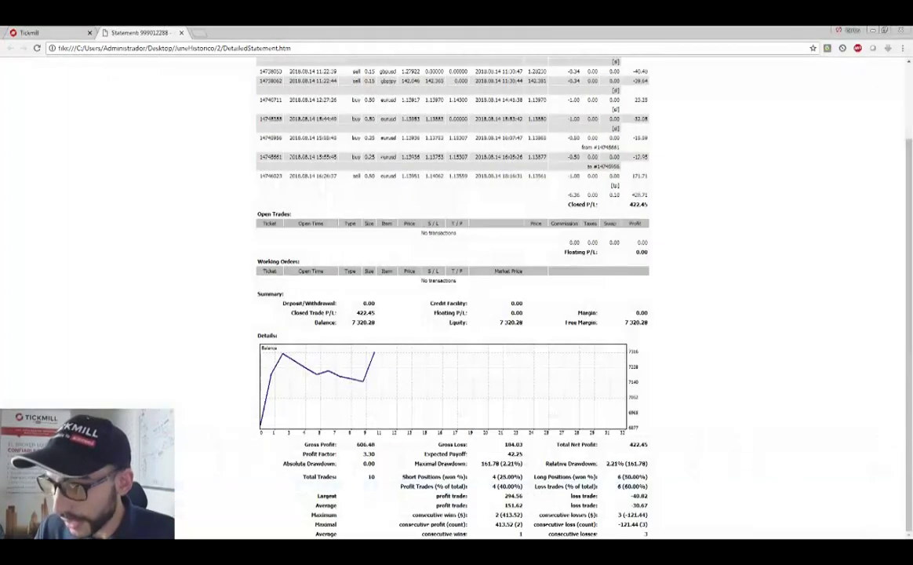
# Show Tickmill's Cuentas comerciales page in Chrome and select the first account number.
pyautogui.hotkey('alt', 'Tab')
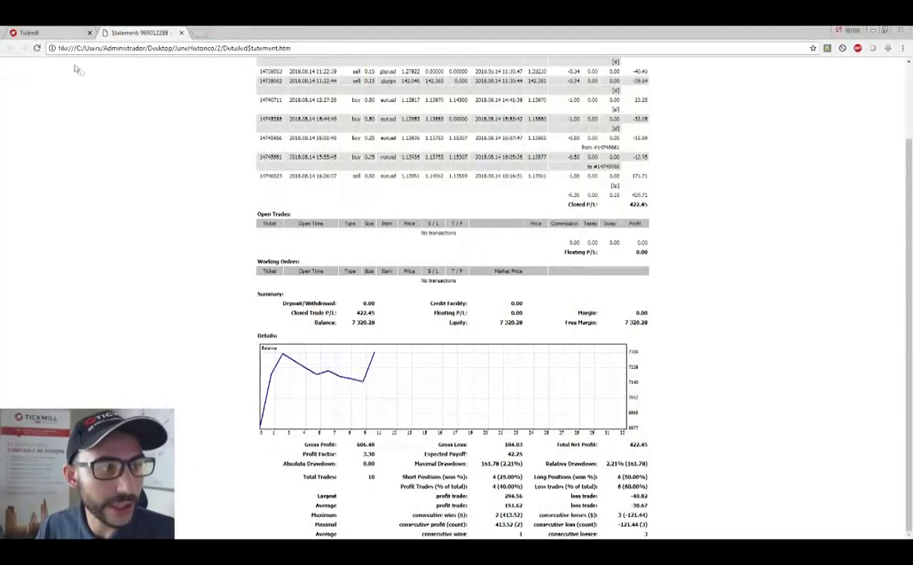
pyautogui.click(55, 33)
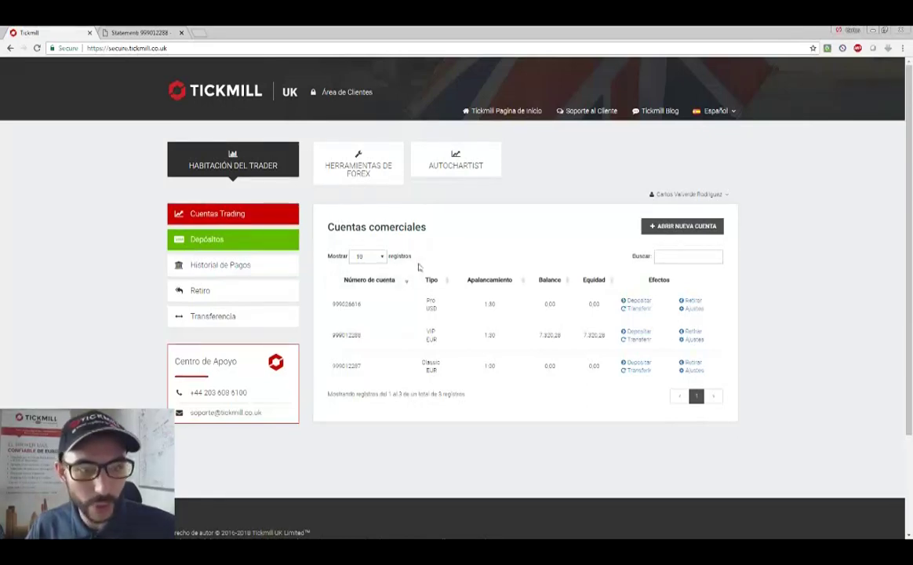
pyautogui.doubleClick(346, 303)
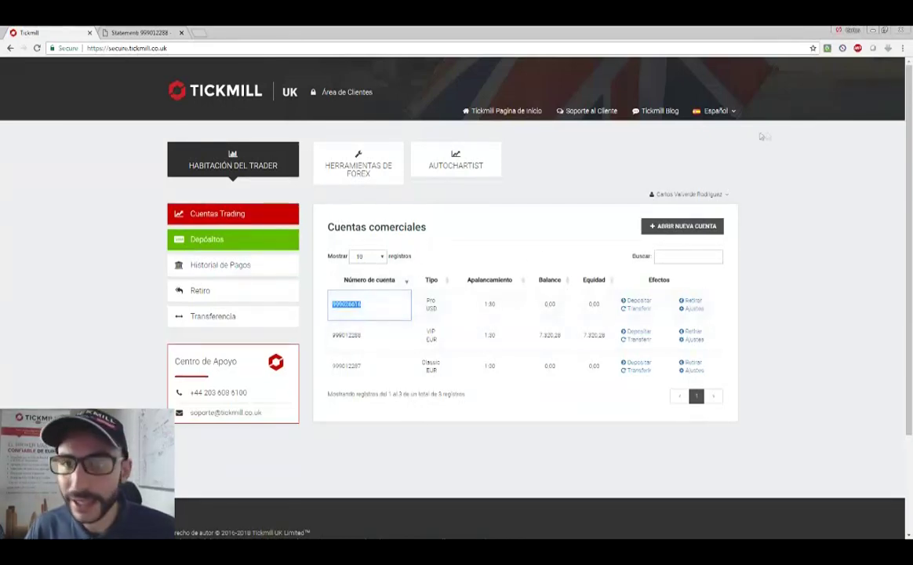